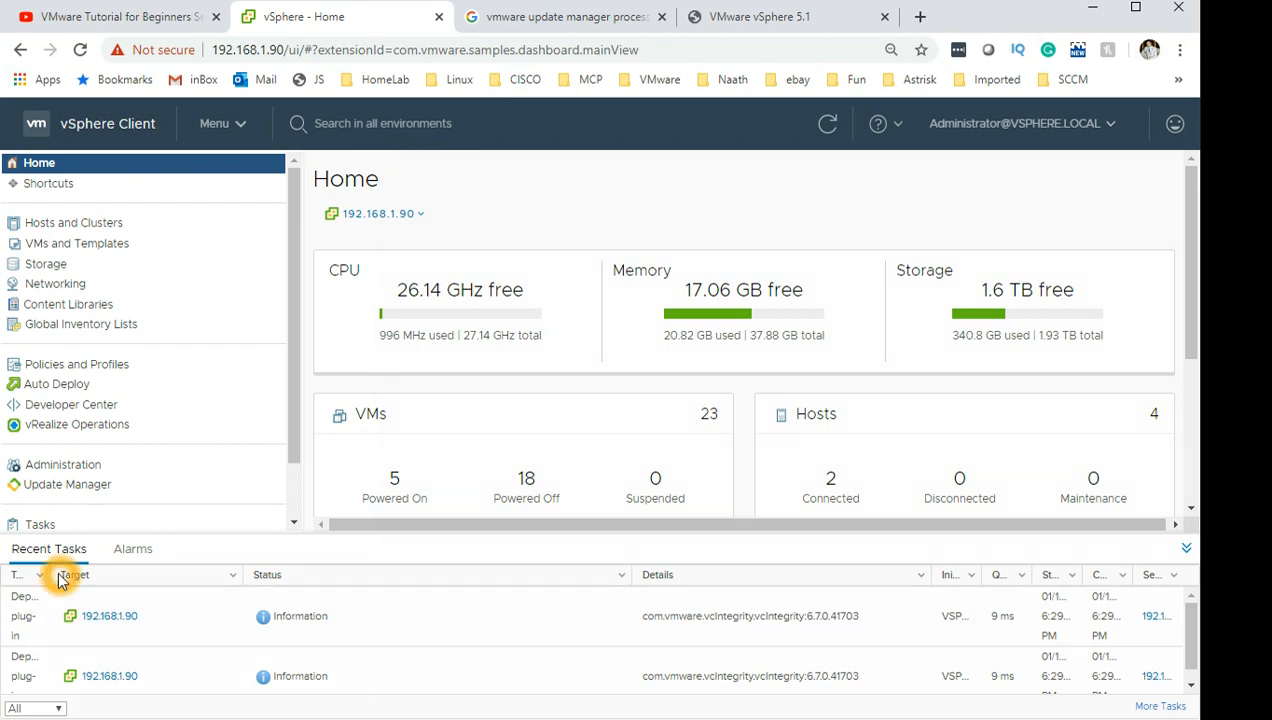
Widen the Task Name column in the recent tasks list
drag(73, 577, 97, 577)
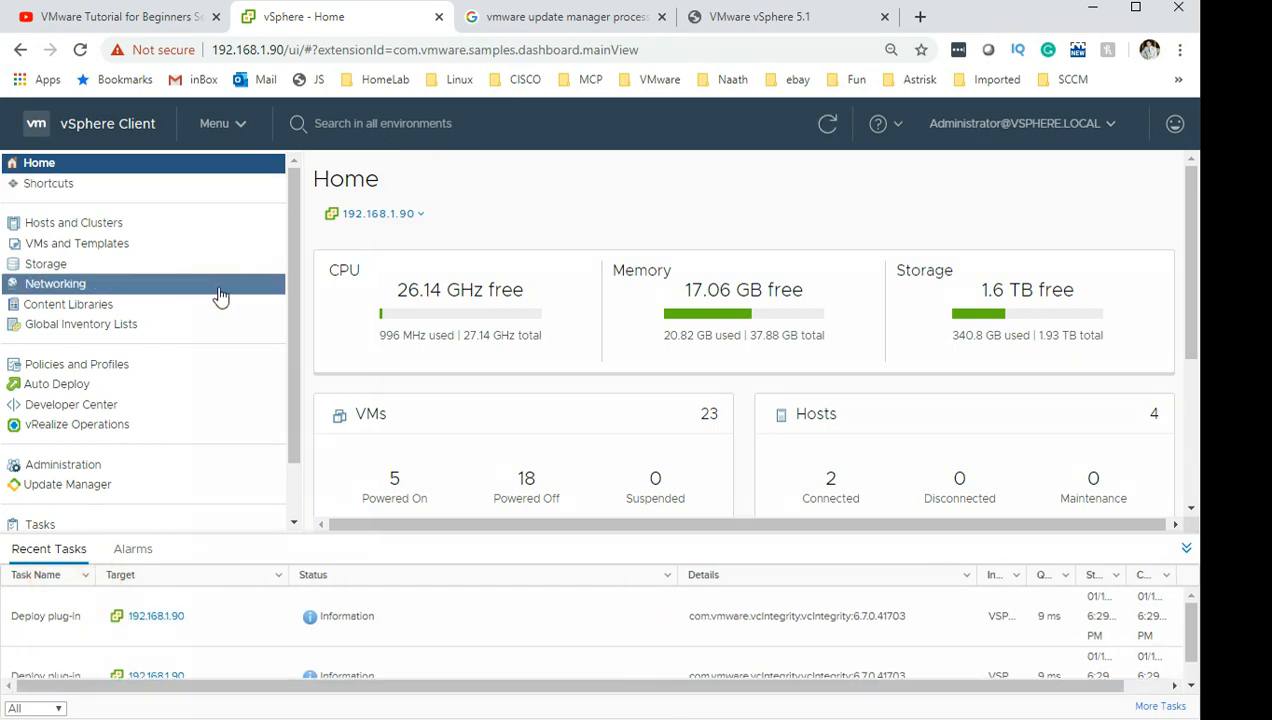
click(520, 224)
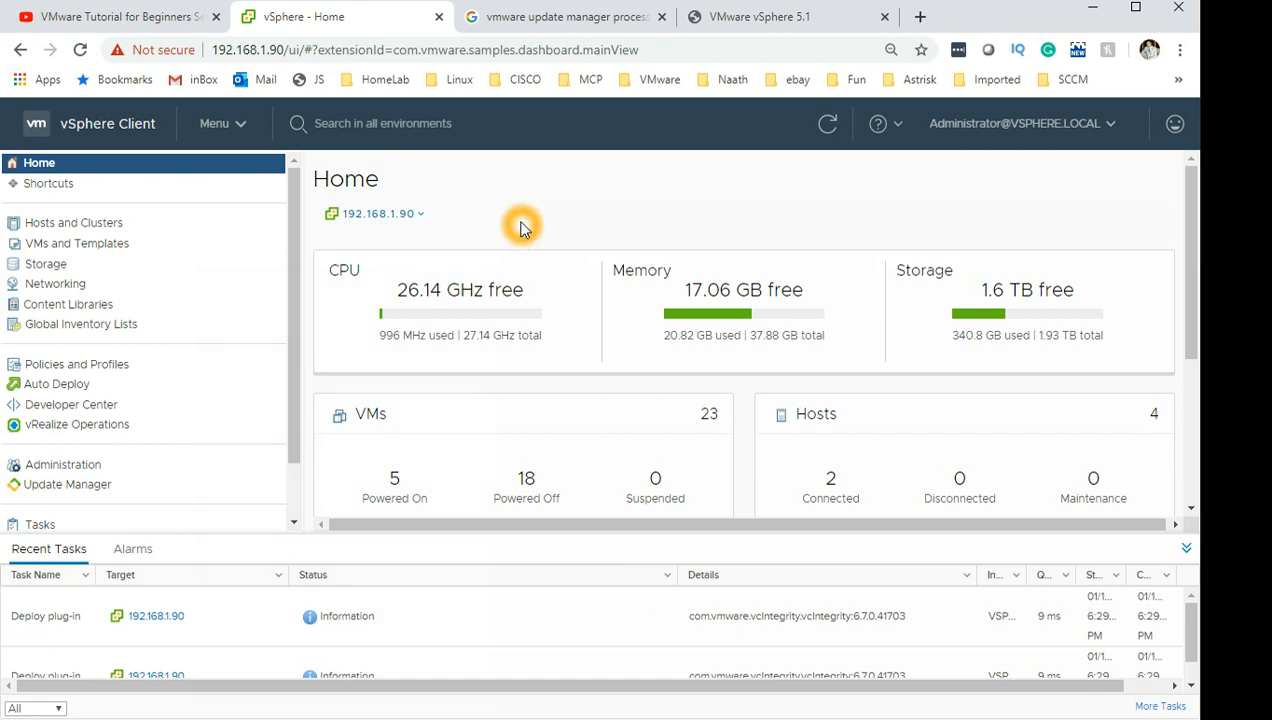
click(272, 79)
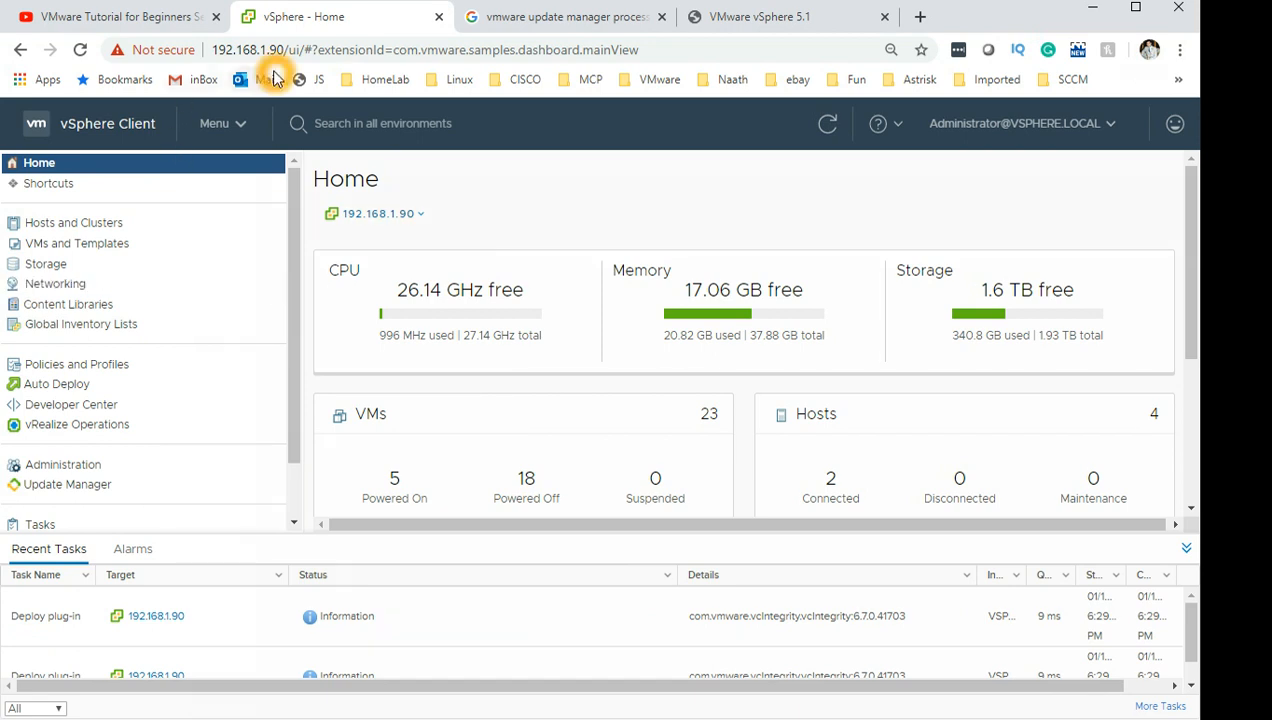
click(412, 177)
click(529, 174)
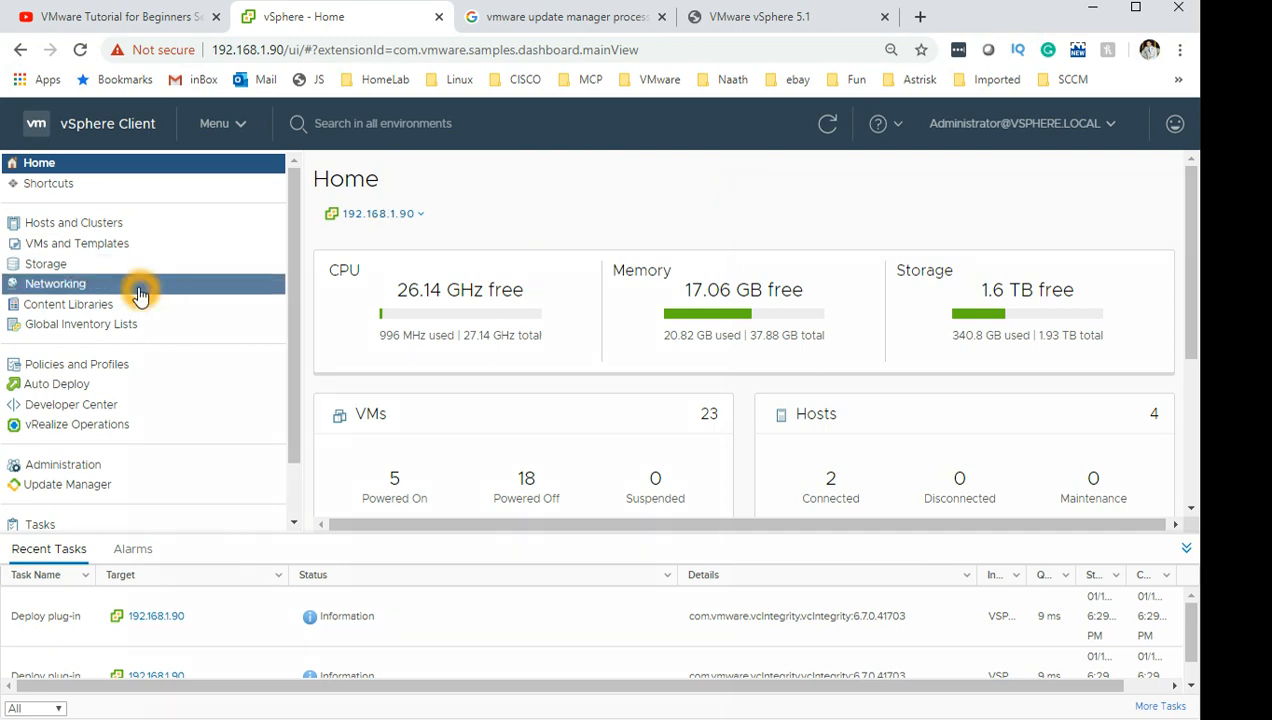
click(144, 224)
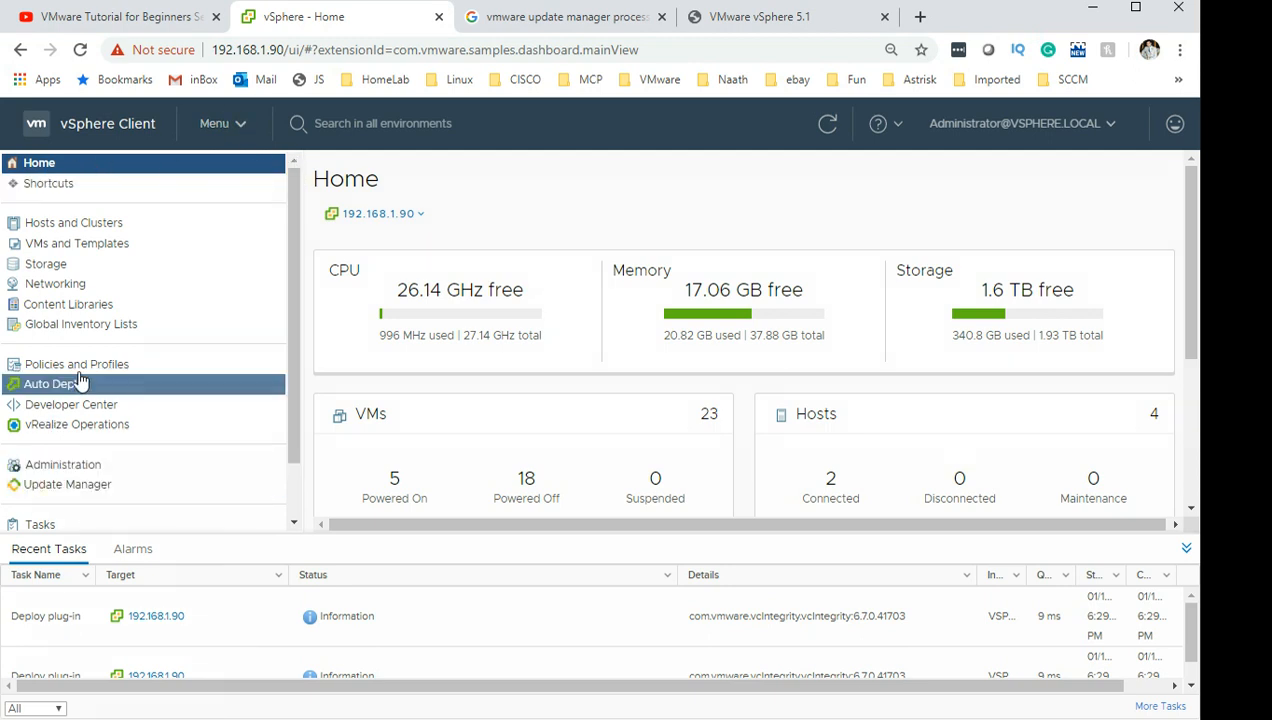
Open Update Manager and review the attached baselines in its overview
click(96, 486)
click(96, 486)
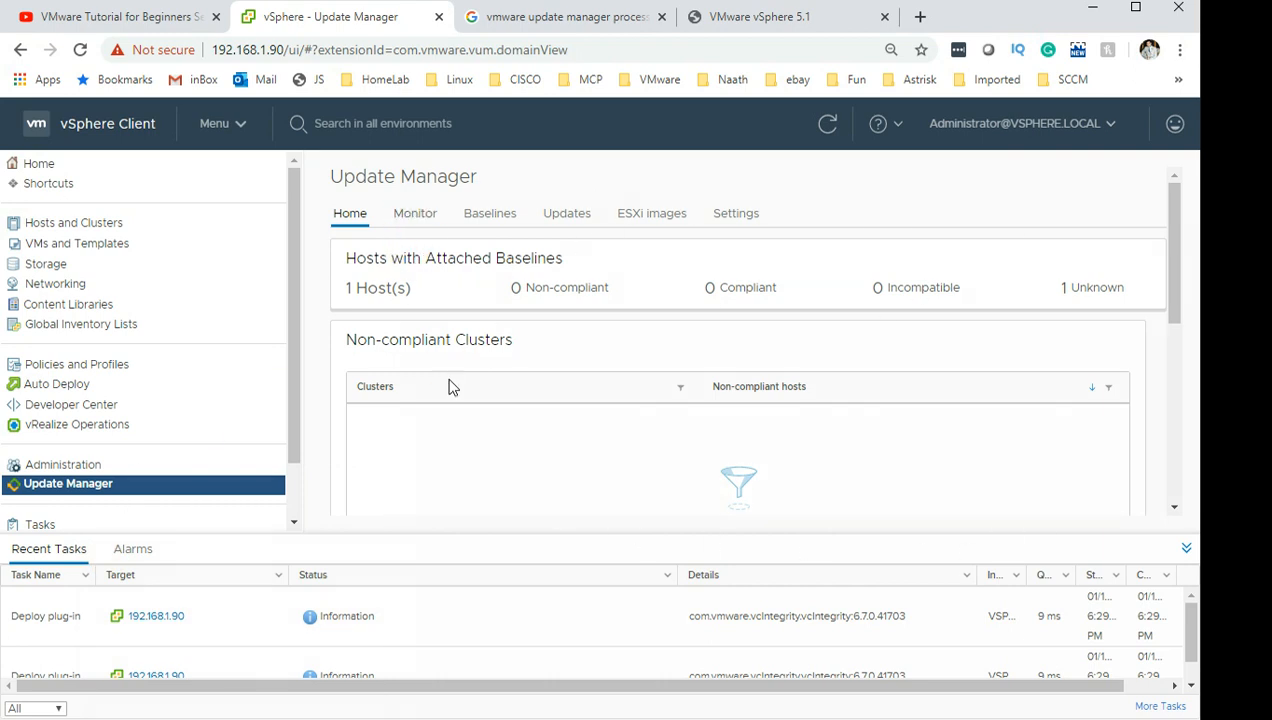
scroll(469, 412, down, 3)
click(478, 438)
click(481, 383)
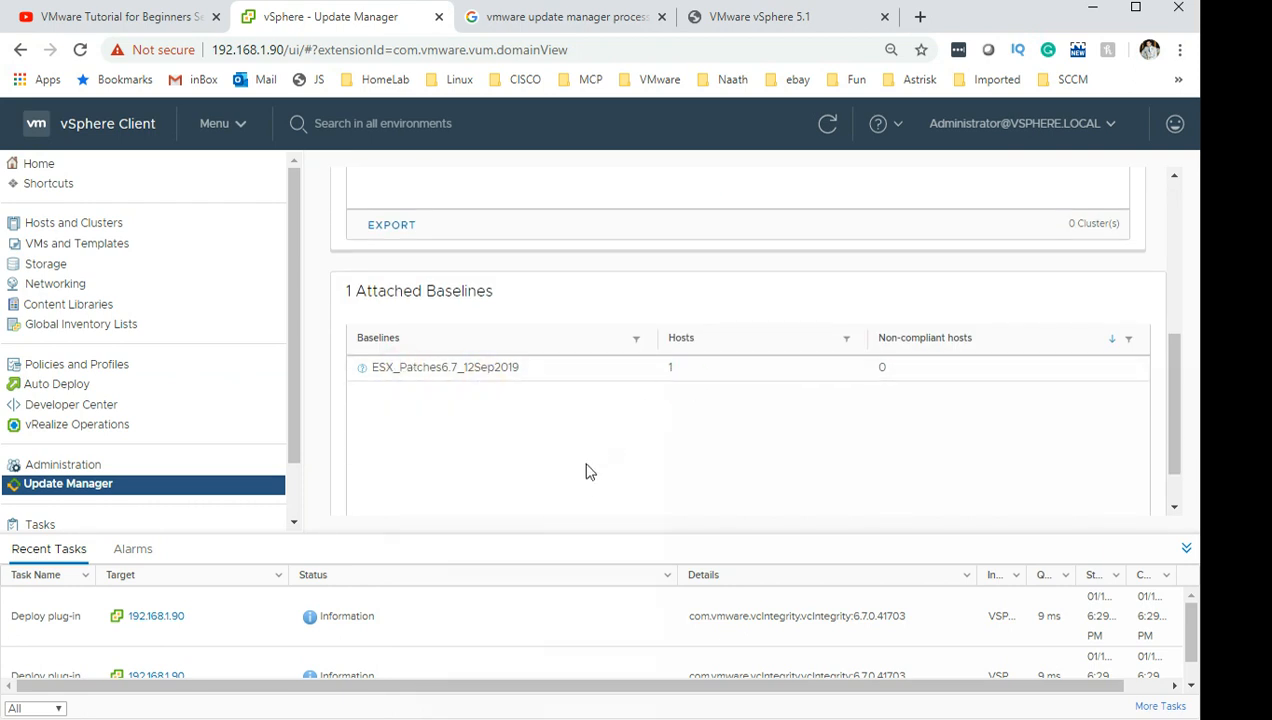
scroll(584, 484, up, 2)
scroll(584, 484, up, 3)
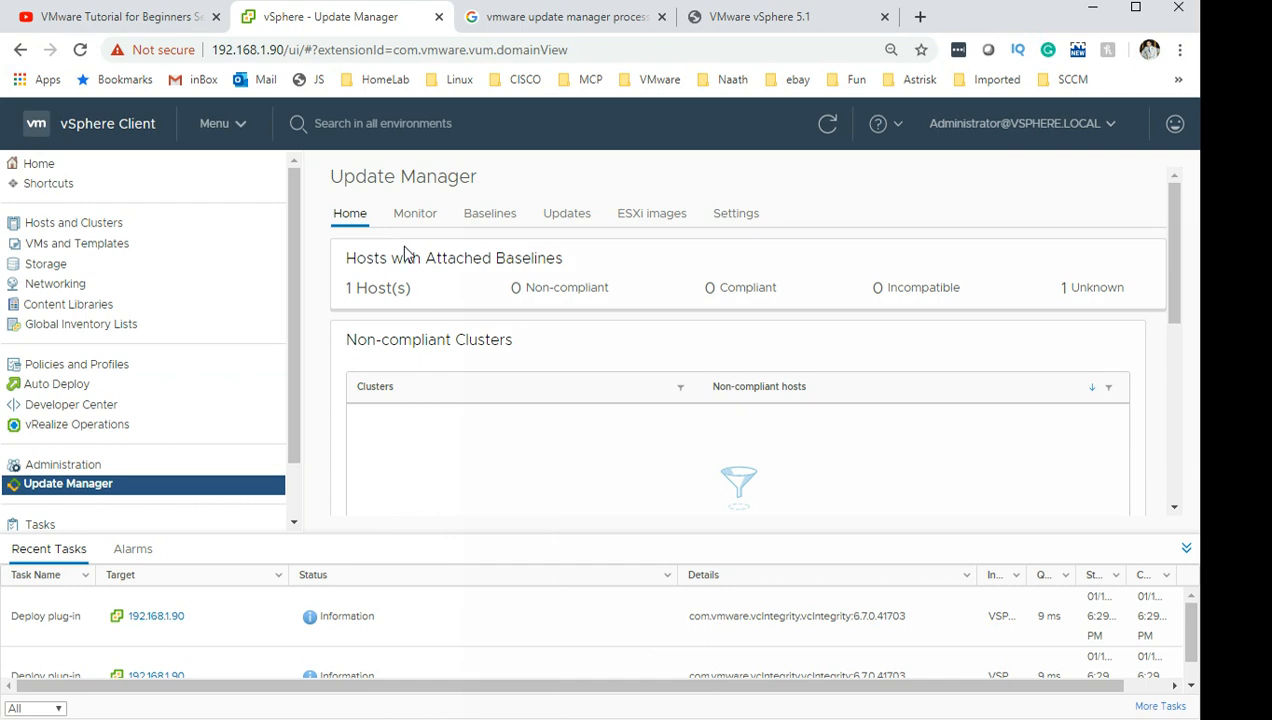
Look at the Update Manager monitoring views for notifications and events
click(415, 213)
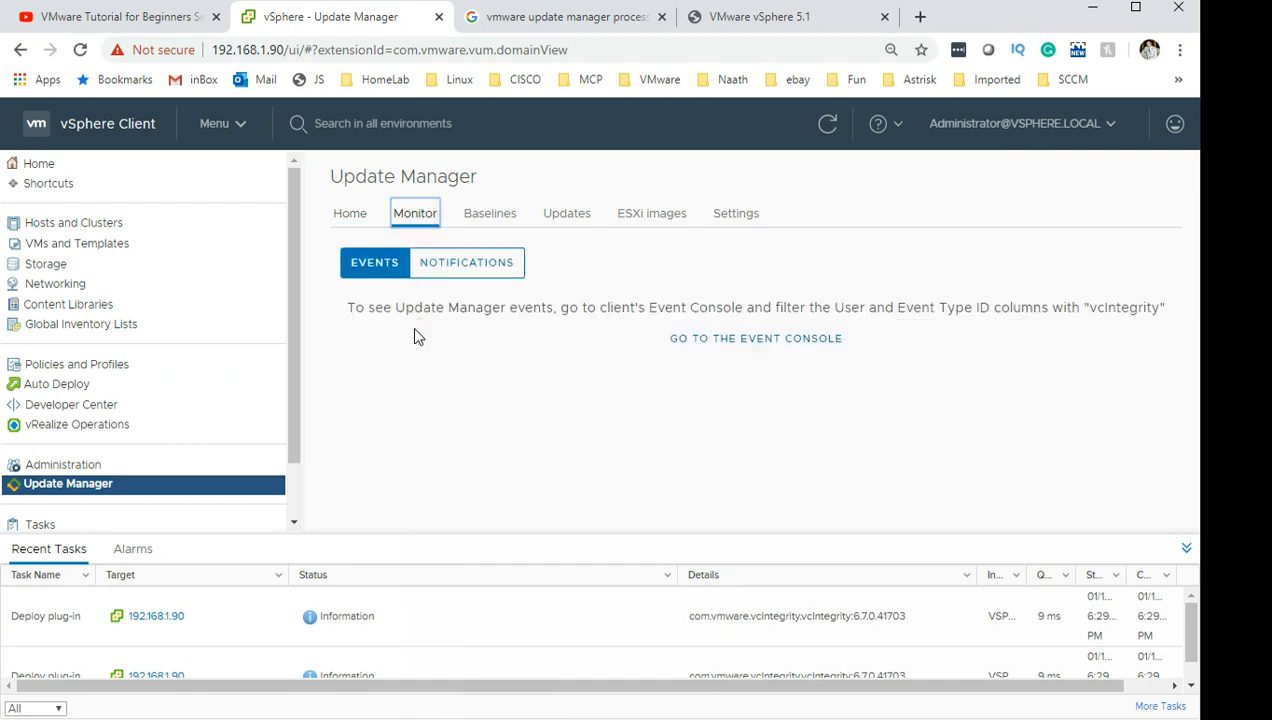
click(446, 266)
click(377, 268)
Display the Update Manager baselines and examine the custom and predefined host patch entries
click(508, 219)
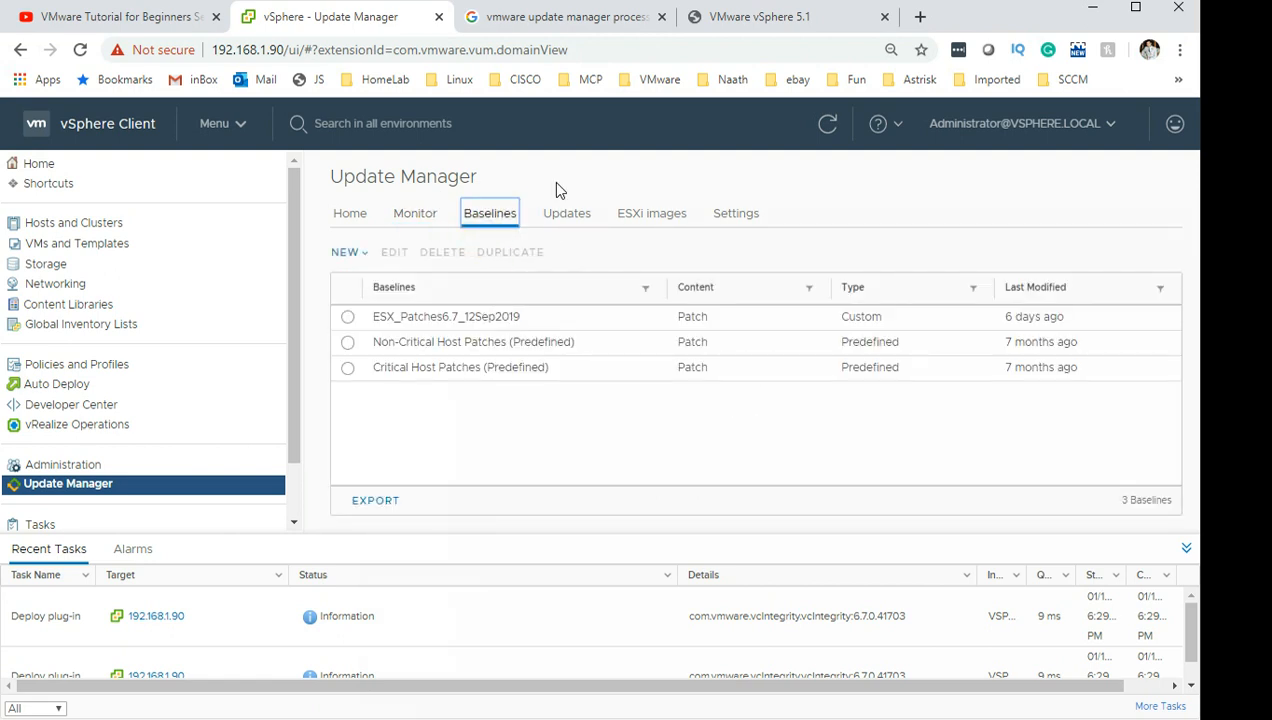
click(357, 266)
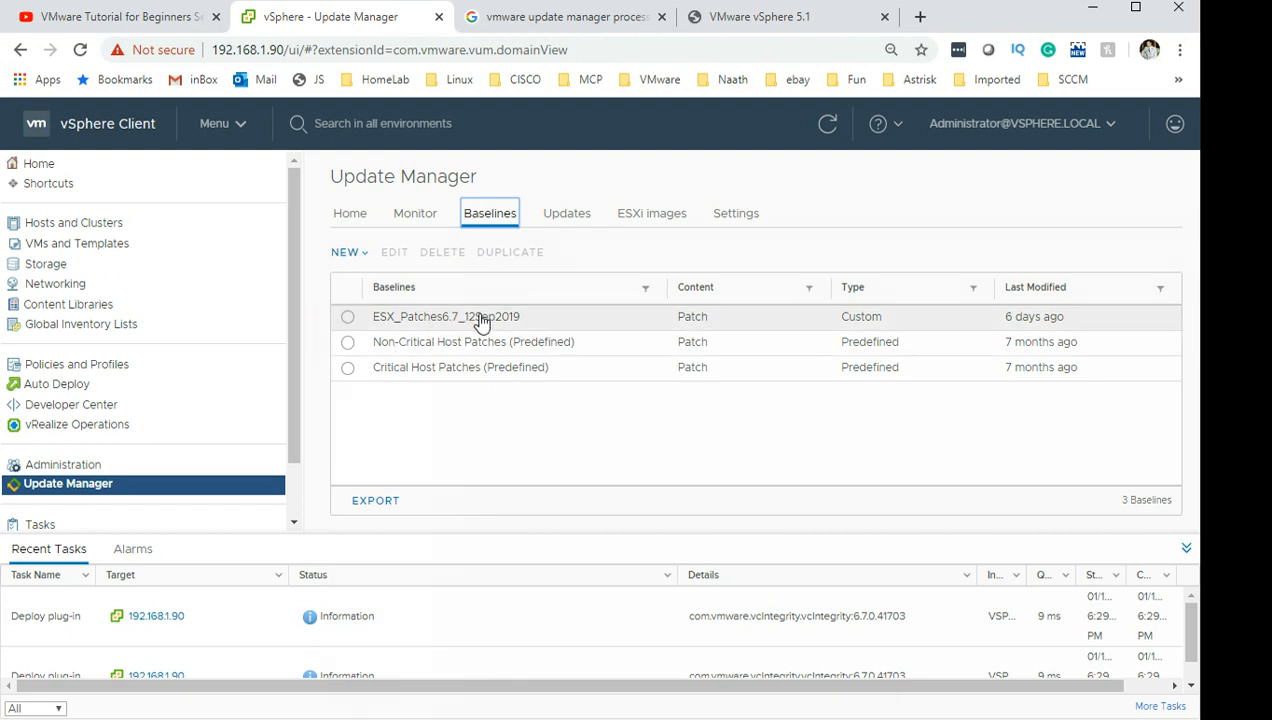
click(640, 325)
click(616, 344)
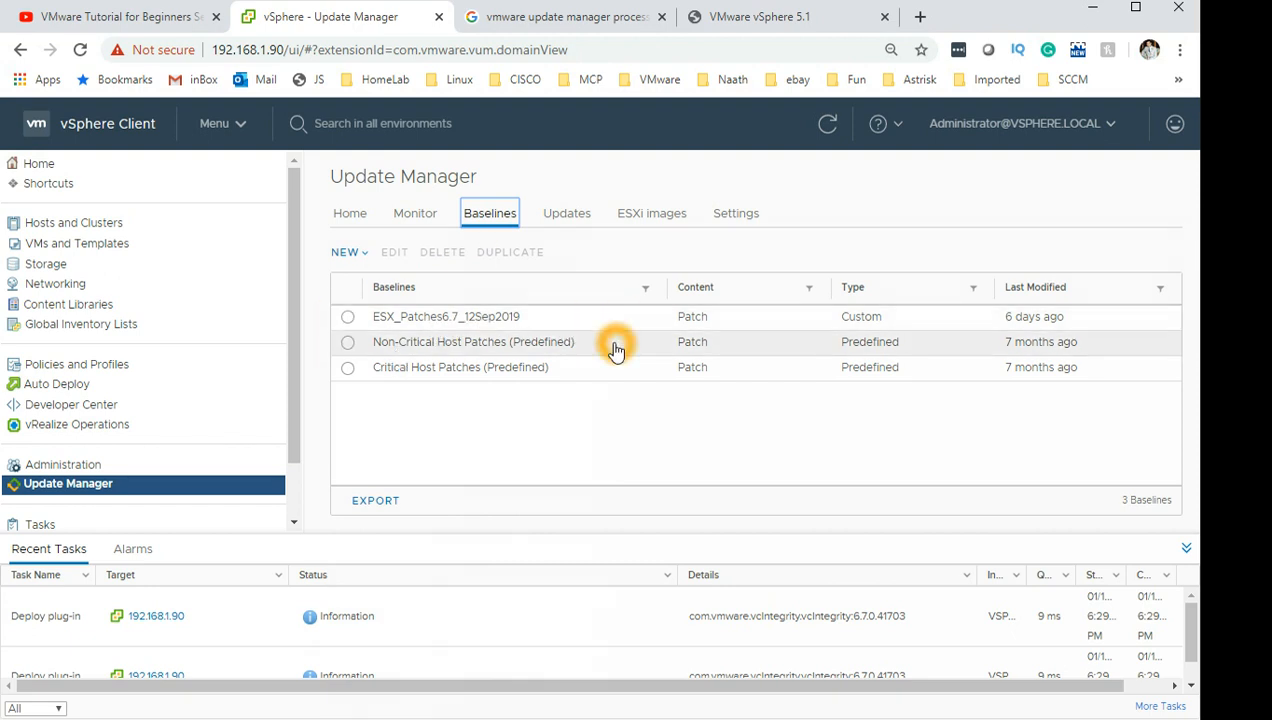
click(460, 324)
click(498, 322)
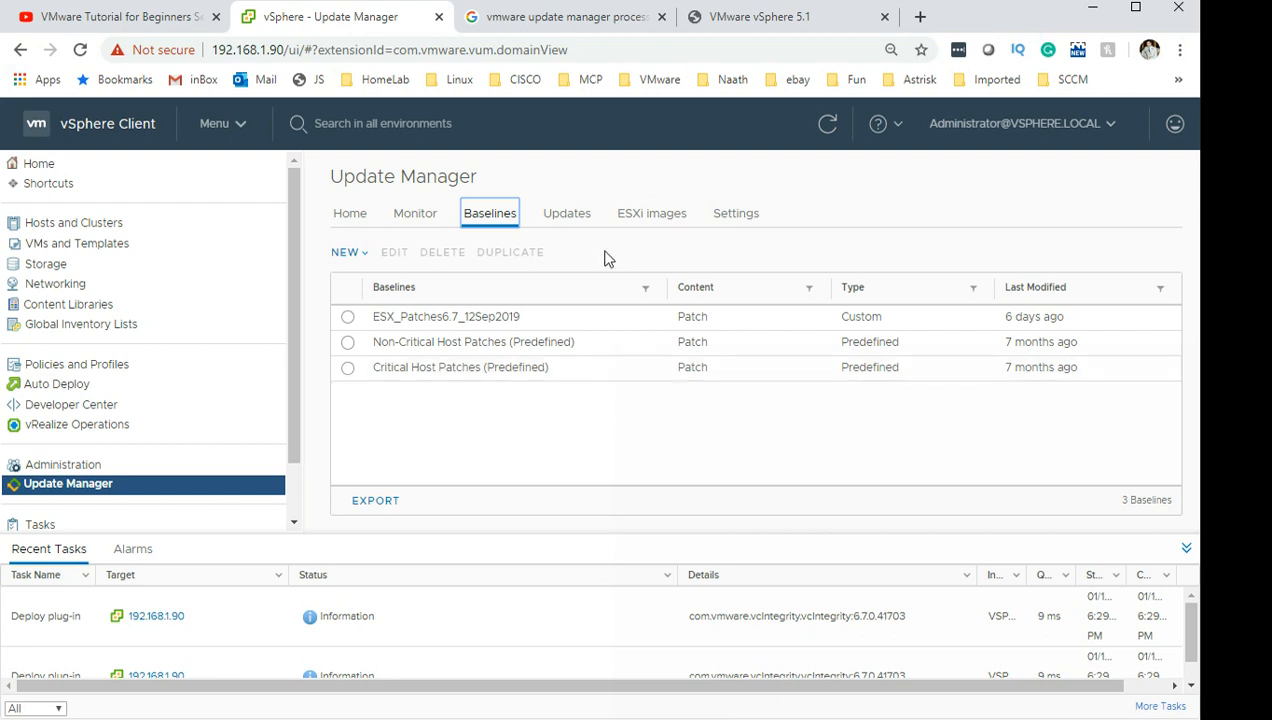
Display the available updates and check the last patch download time and the manual download and upload options
click(572, 215)
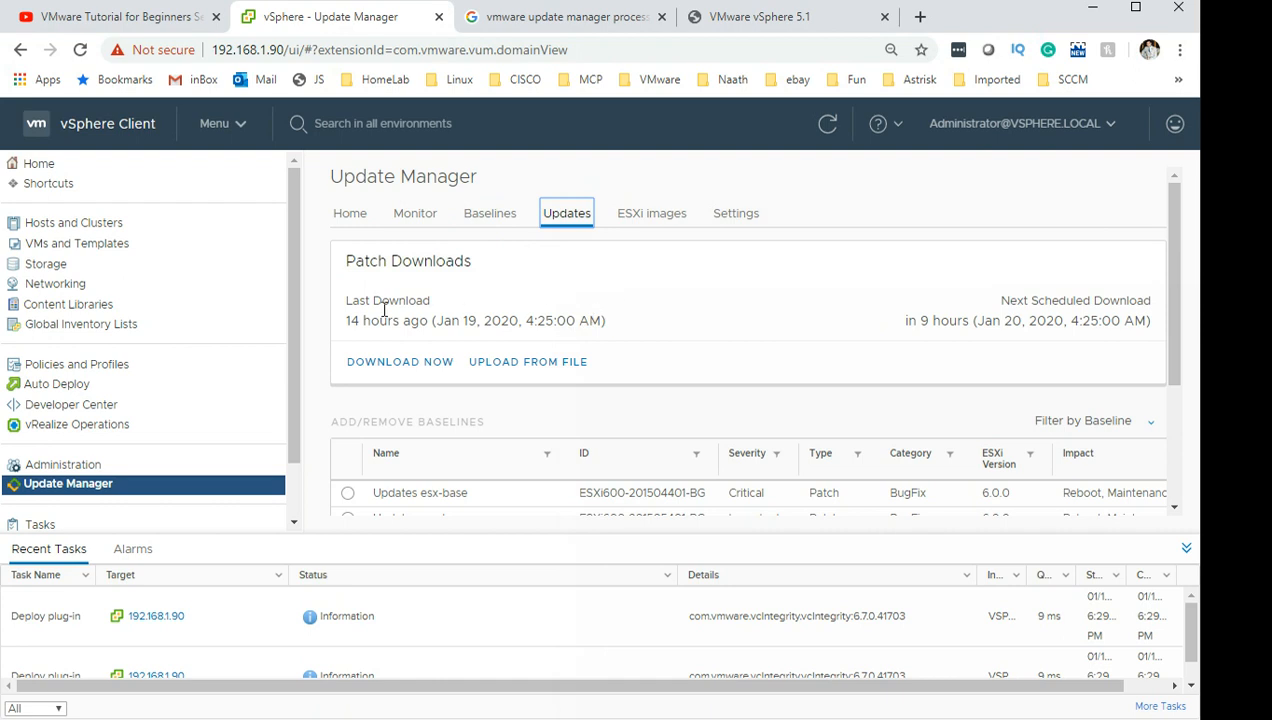
click(550, 334)
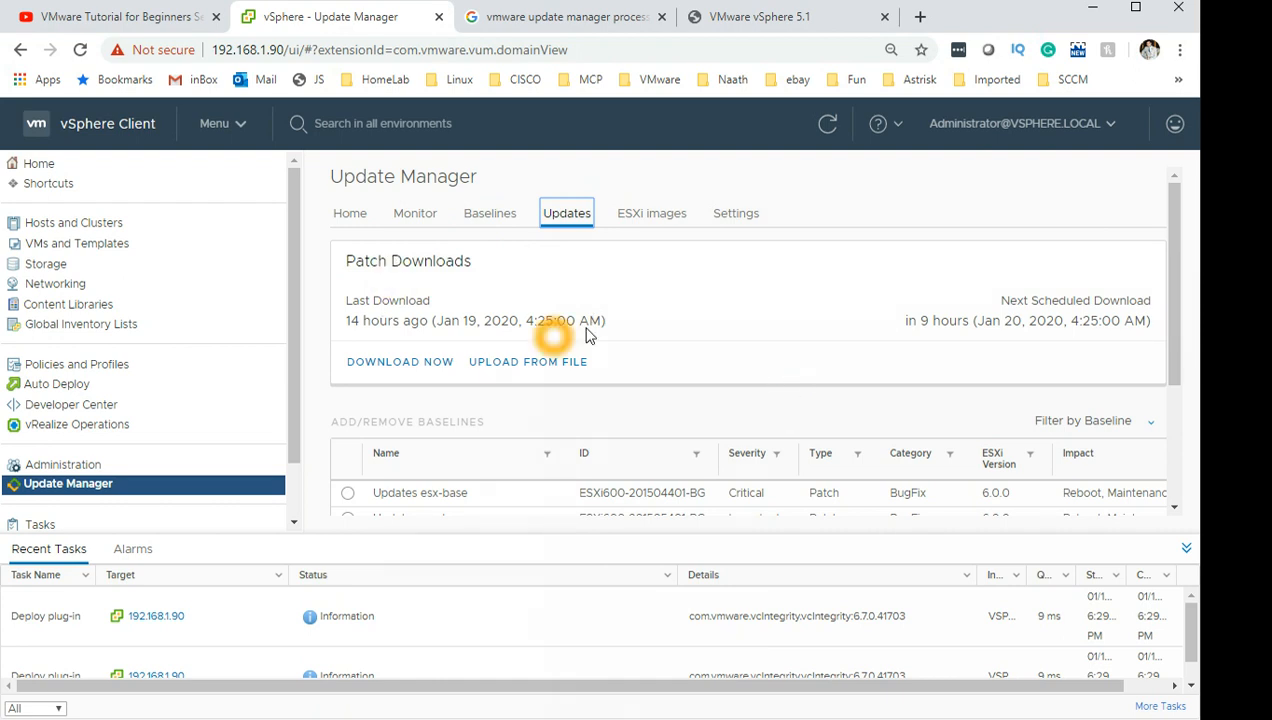
click(467, 263)
drag(352, 305, 440, 306)
click(375, 345)
click(455, 335)
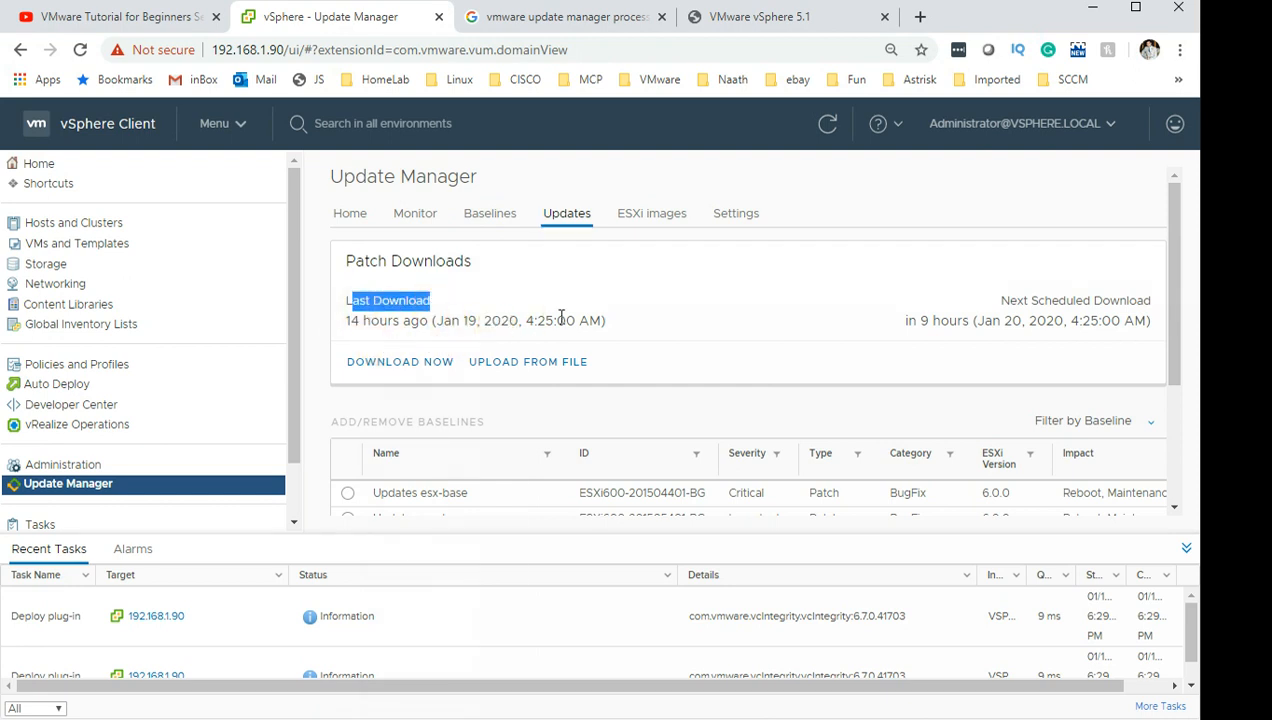
click(566, 363)
click(548, 363)
click(558, 364)
Examine the updates list for each patch's severity, type, category, ESXi version and impact
drag(1176, 512, 1176, 512)
click(764, 309)
click(766, 352)
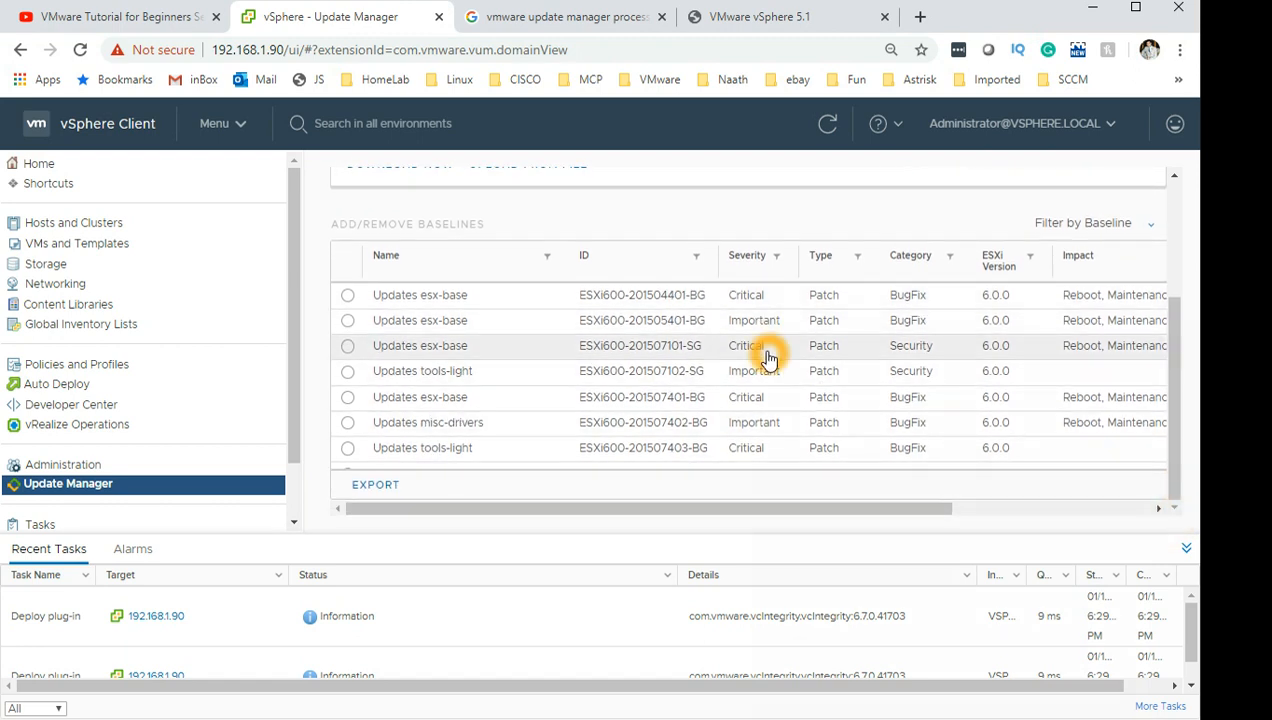
click(765, 317)
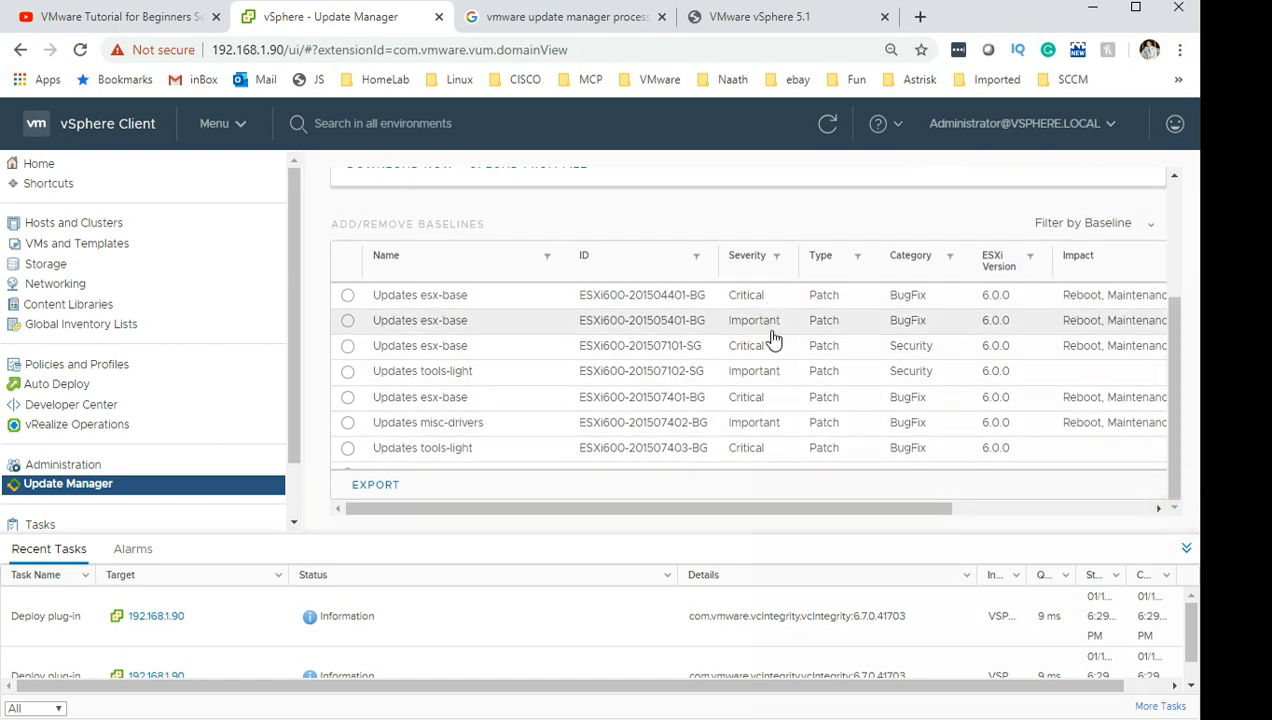
scroll(778, 447, down, 5)
click(798, 457)
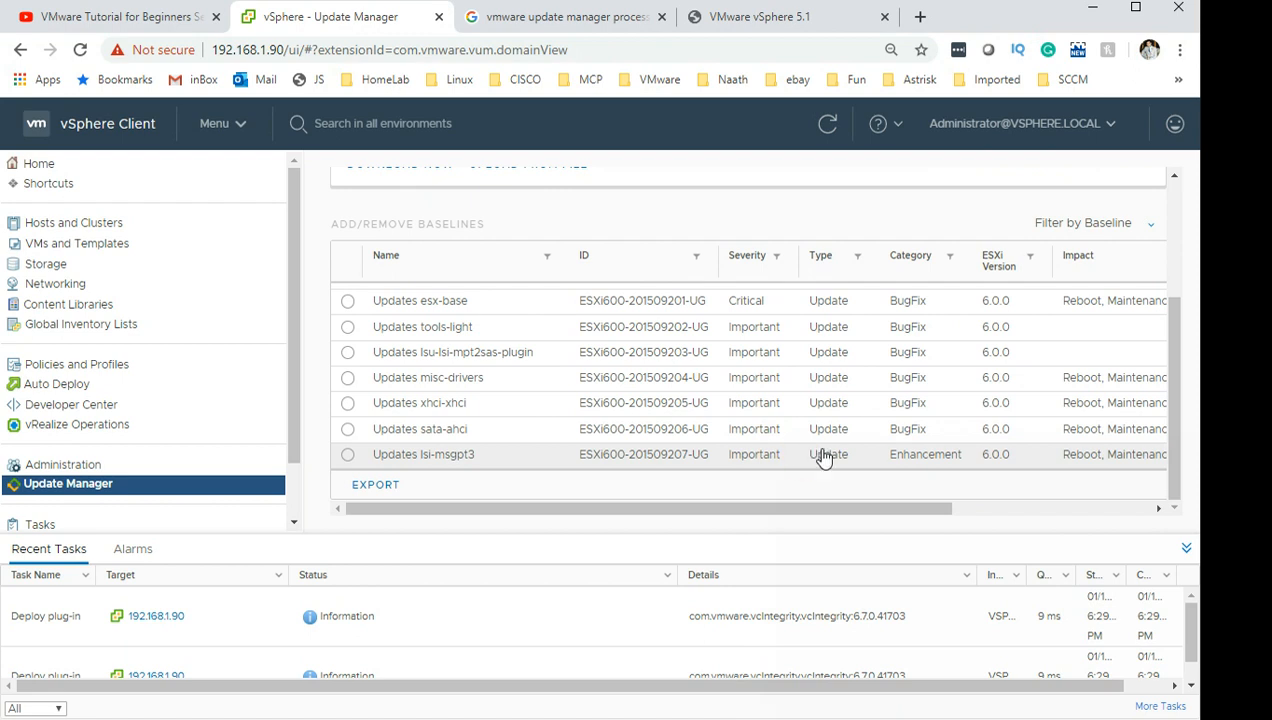
click(938, 458)
click(1103, 455)
scroll(1105, 440, up, 3)
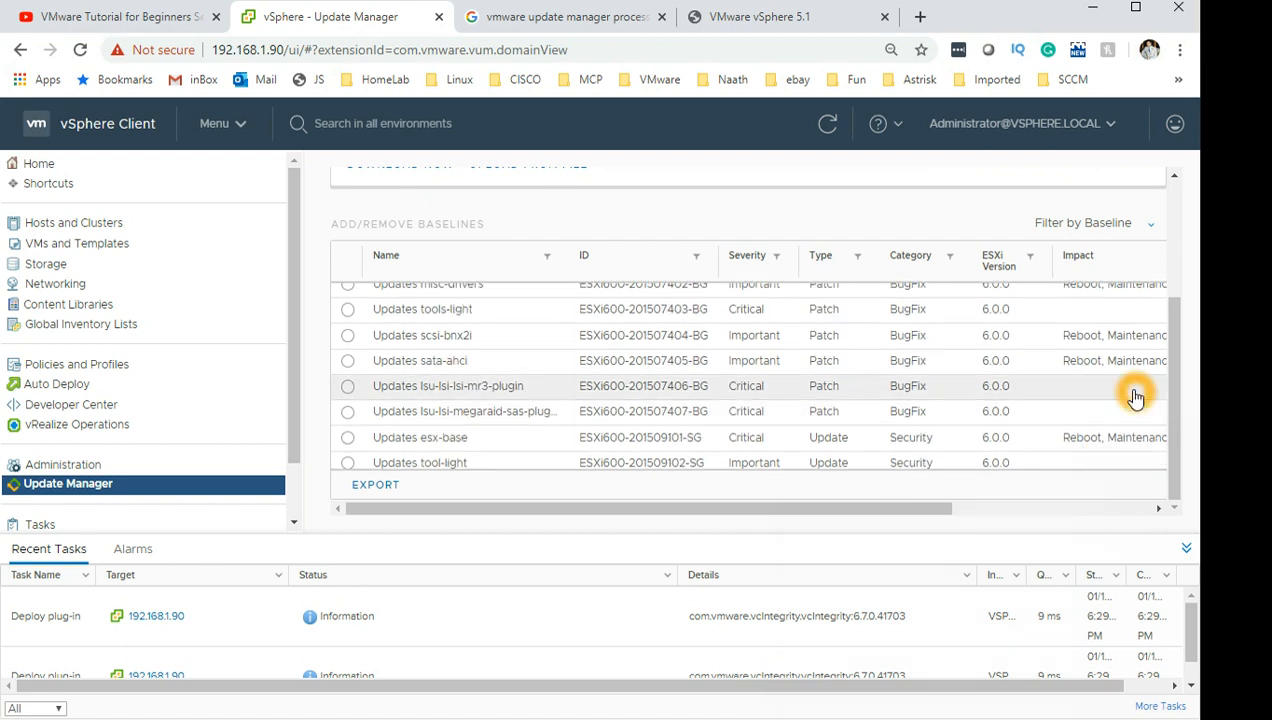
click(1135, 378)
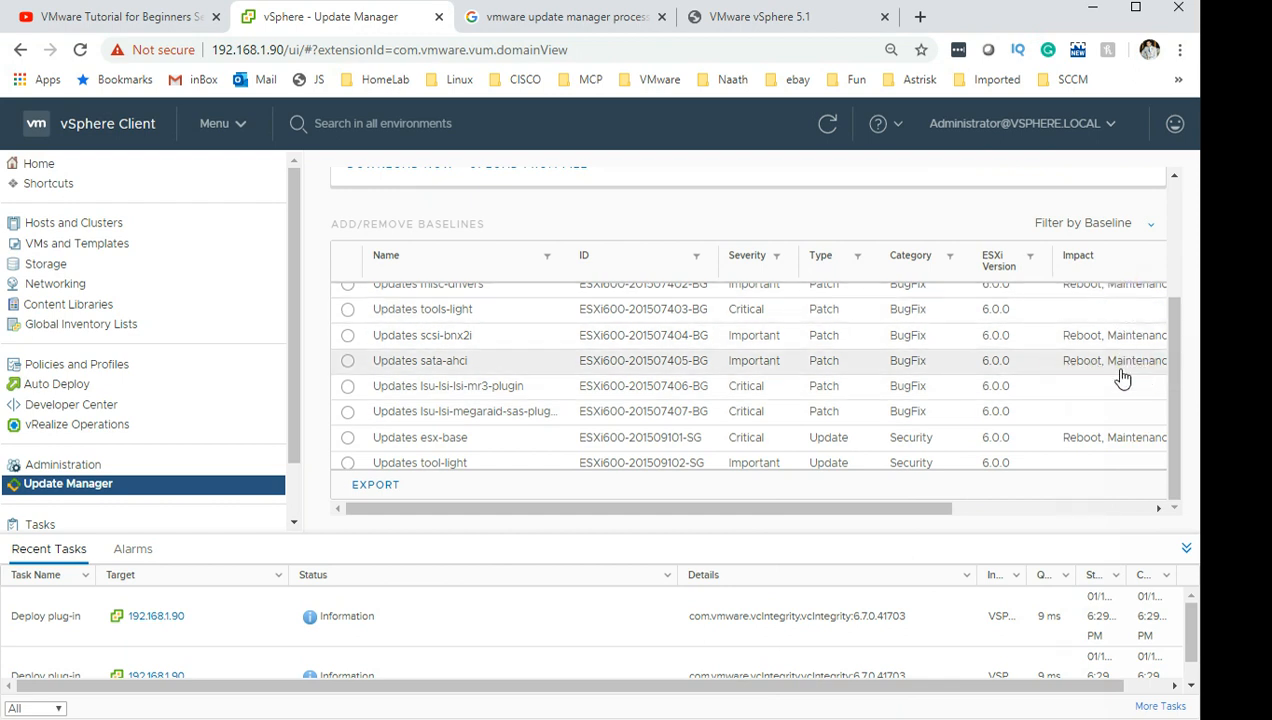
click(1136, 379)
scroll(1135, 380, up, 6)
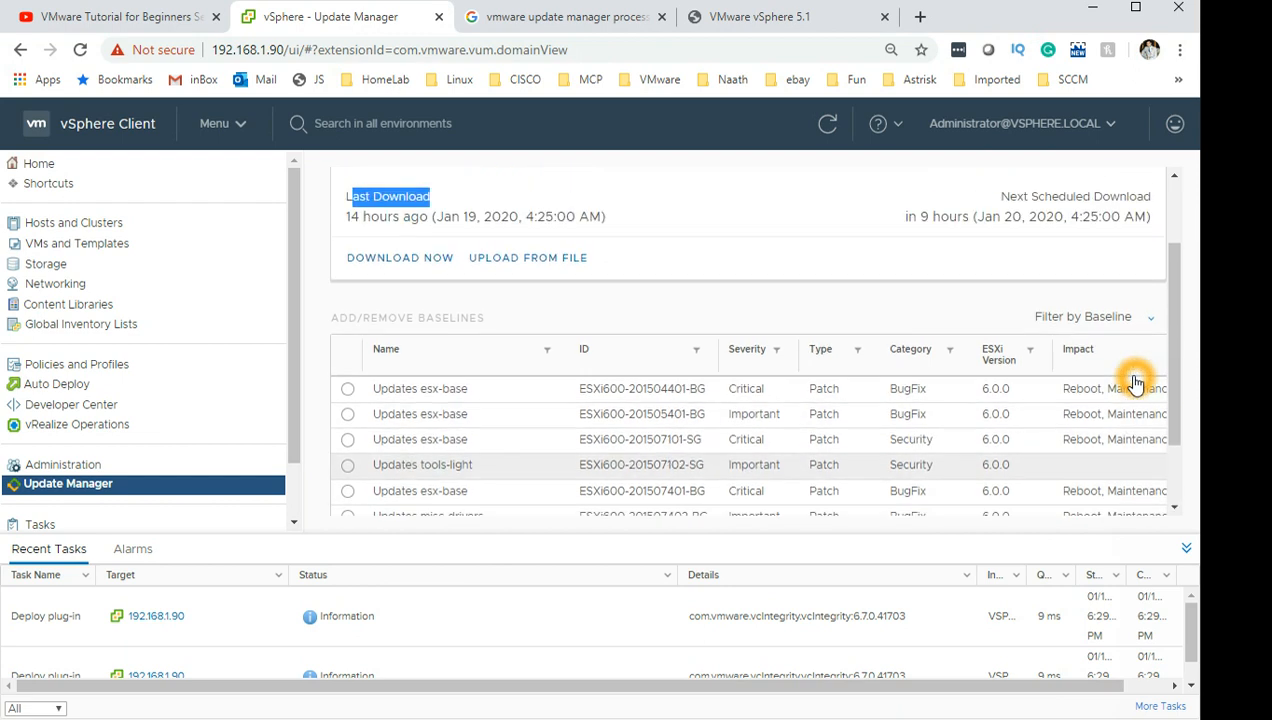
scroll(1050, 460, up, 2)
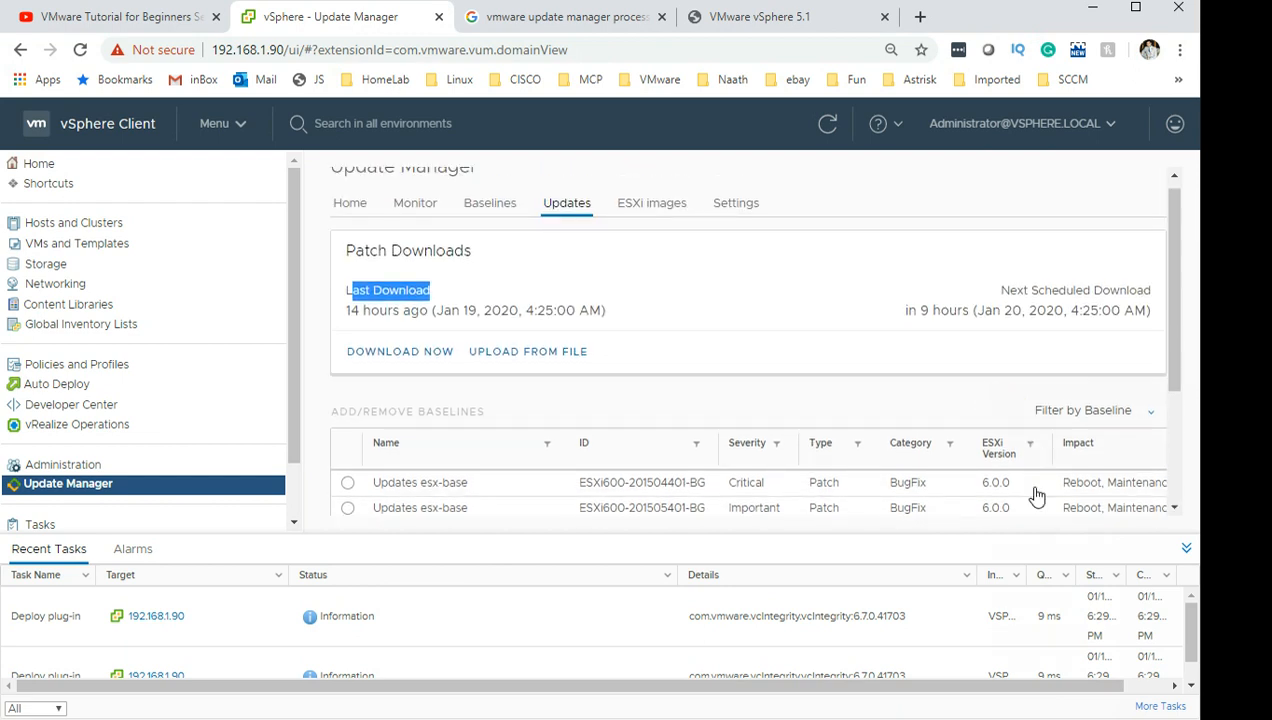
scroll(1030, 480, down, 5)
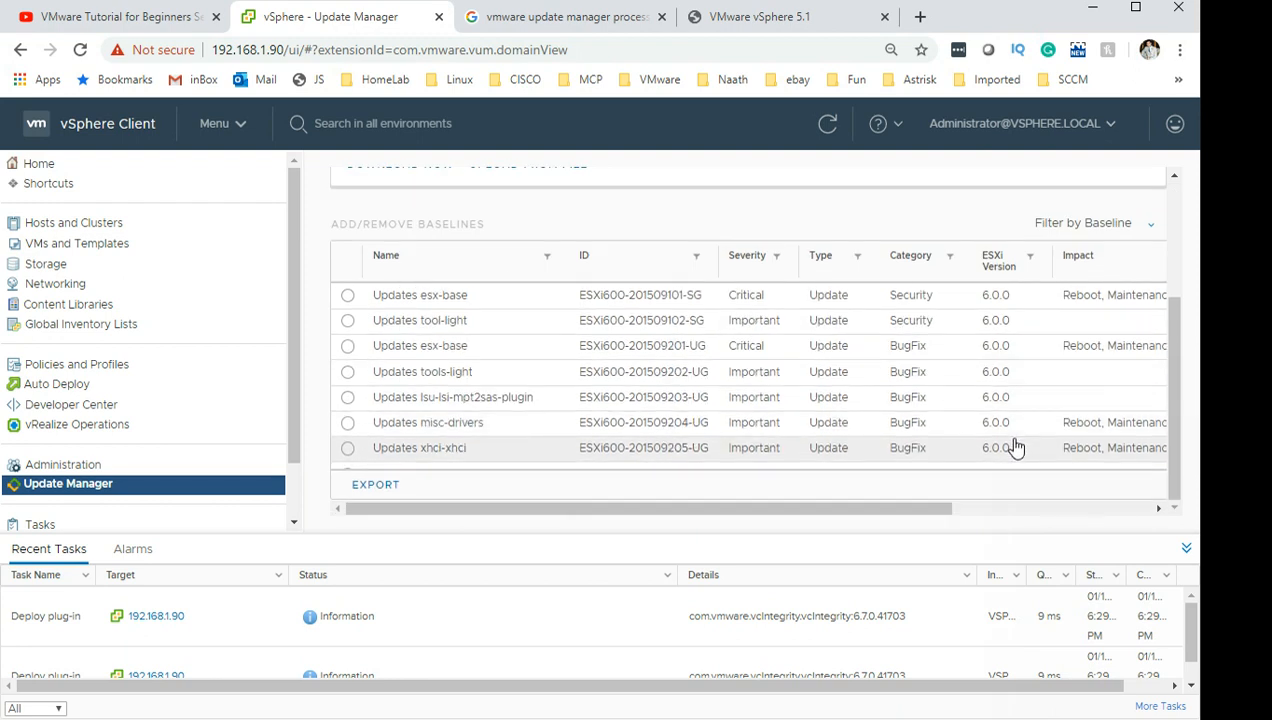
scroll(1015, 448, down, 2)
scroll(1018, 452, up, 6)
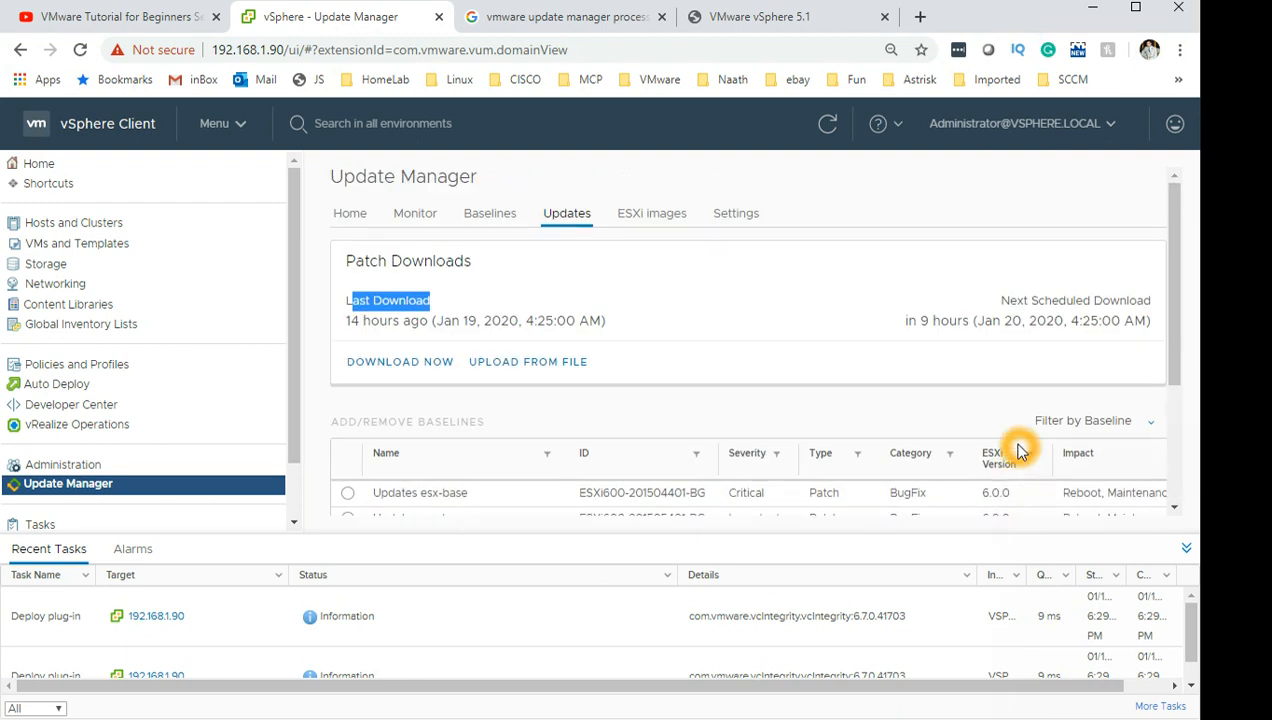
Start an immediate download of the patch definitions and follow its task status
click(408, 368)
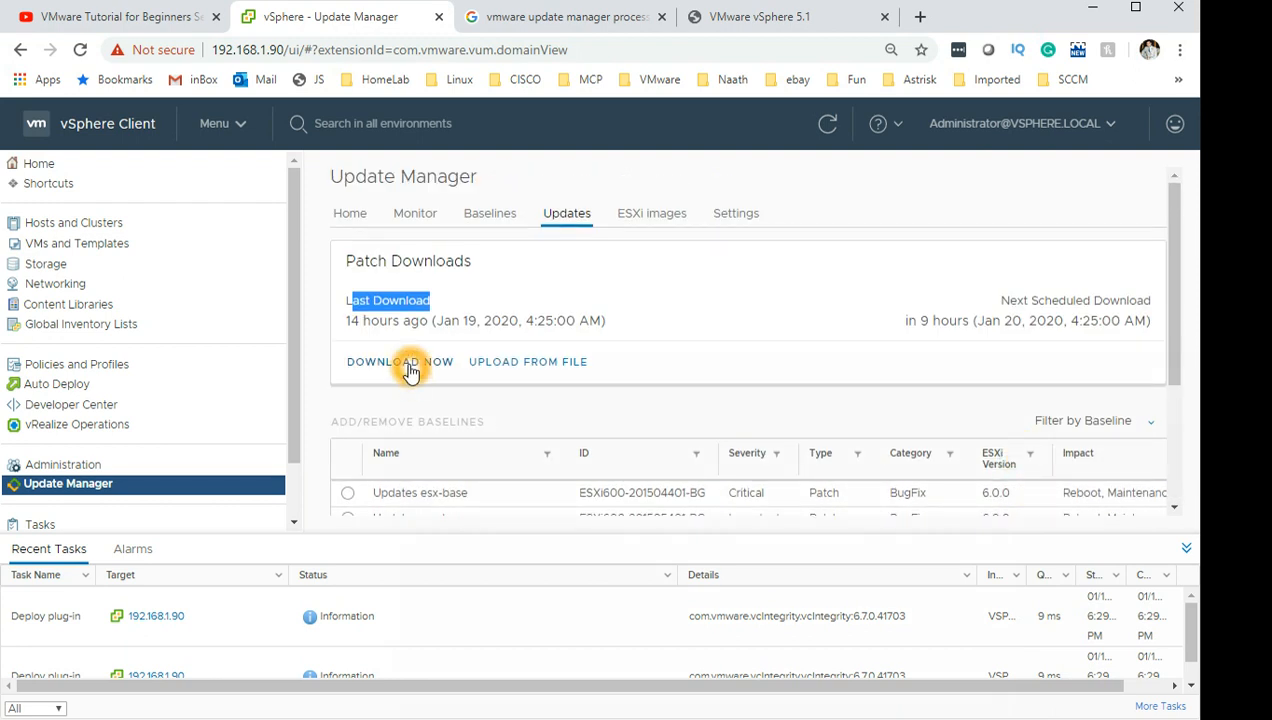
drag(154, 613, 128, 620)
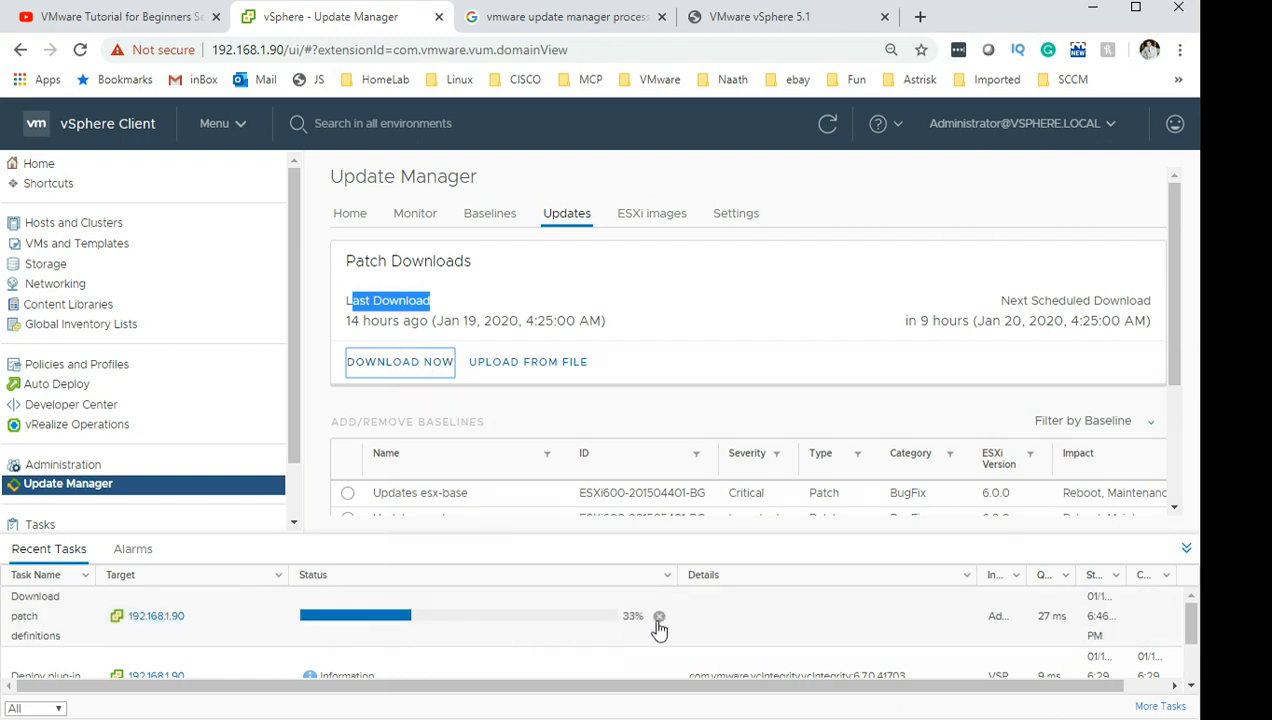
click(696, 622)
click(875, 516)
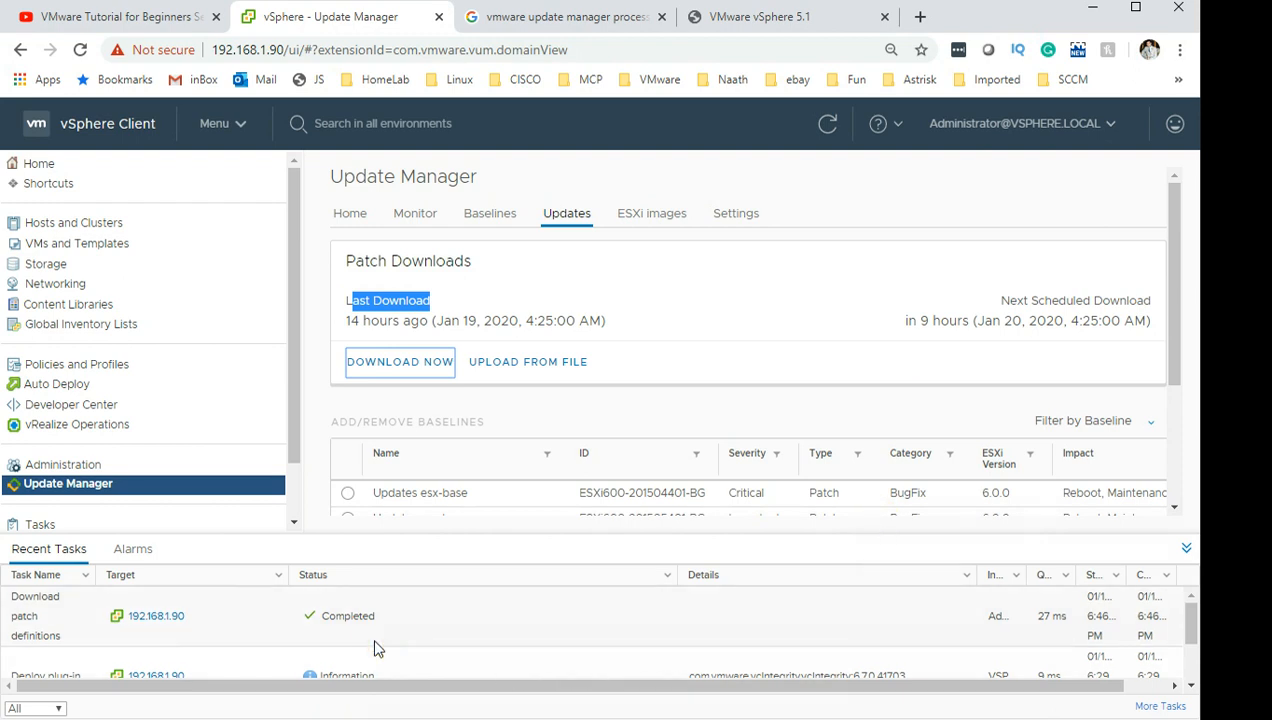
click(1035, 621)
click(739, 616)
click(909, 371)
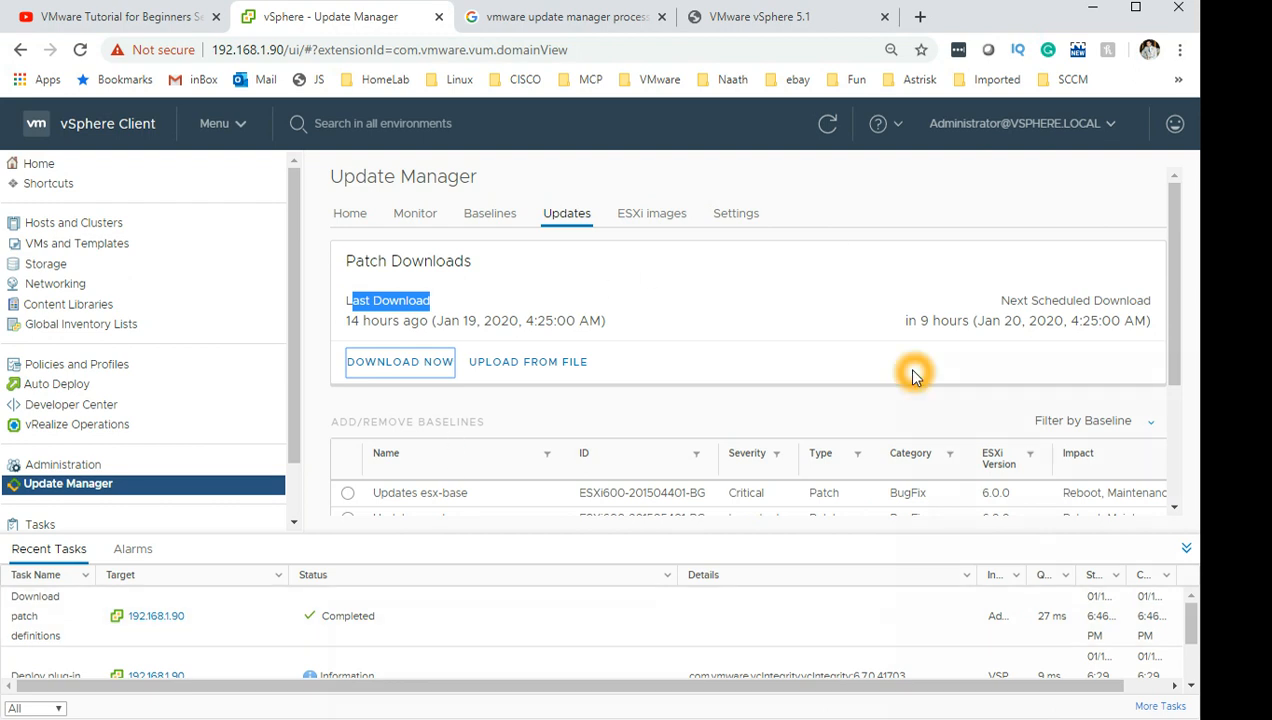
click(837, 346)
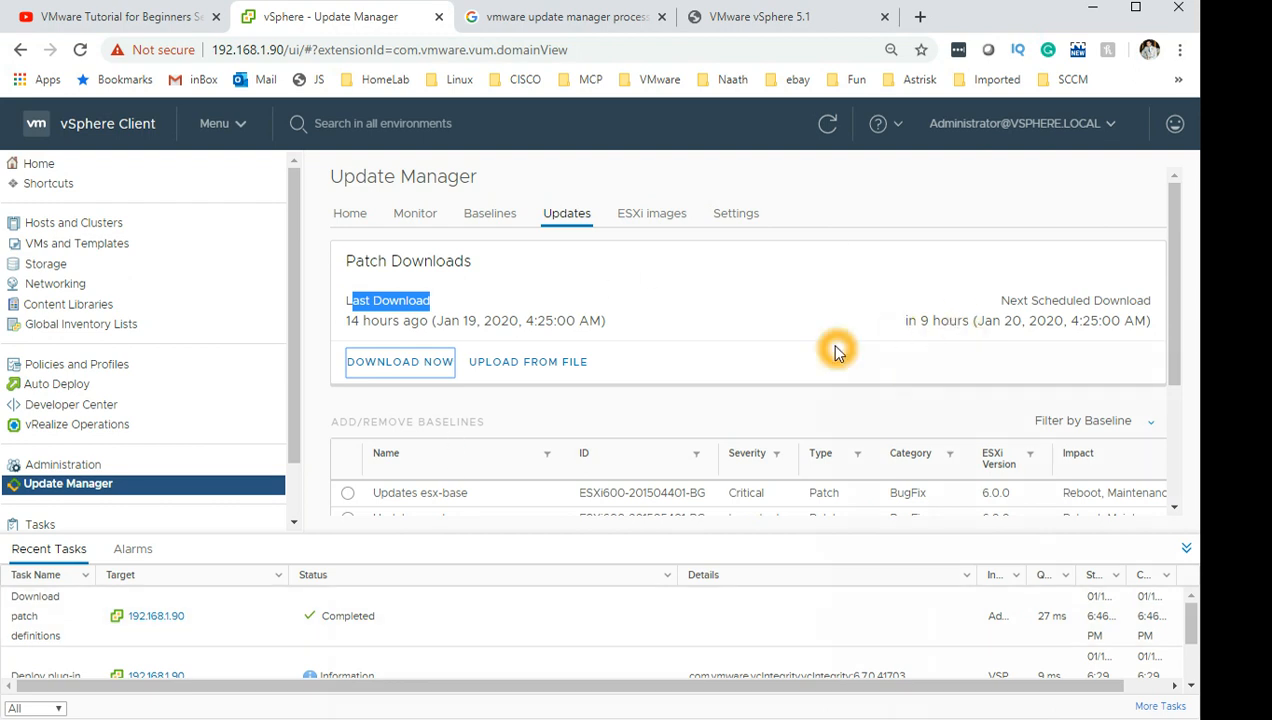
Review the patch list again after the patch definitions download
scroll(832, 346, down, 2)
click(1022, 299)
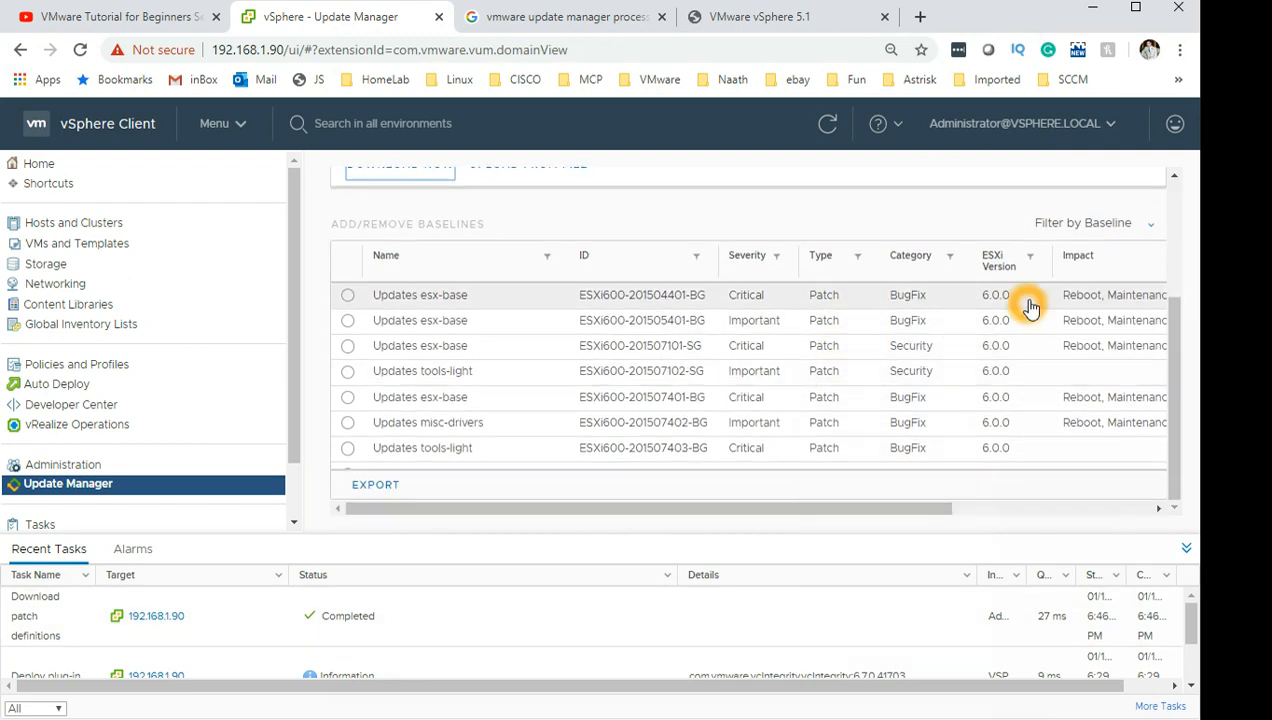
scroll(803, 414, down, 3)
click(801, 420)
scroll(803, 426, up, 3)
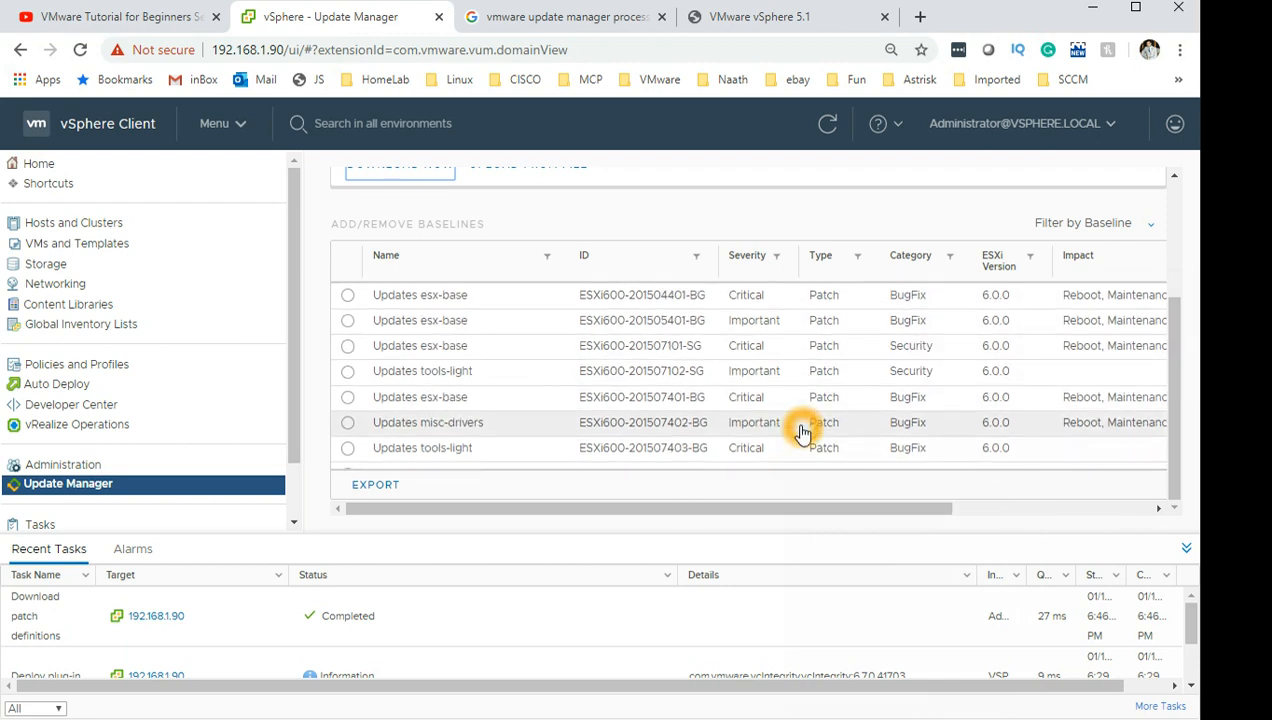
scroll(730, 380, up, 4)
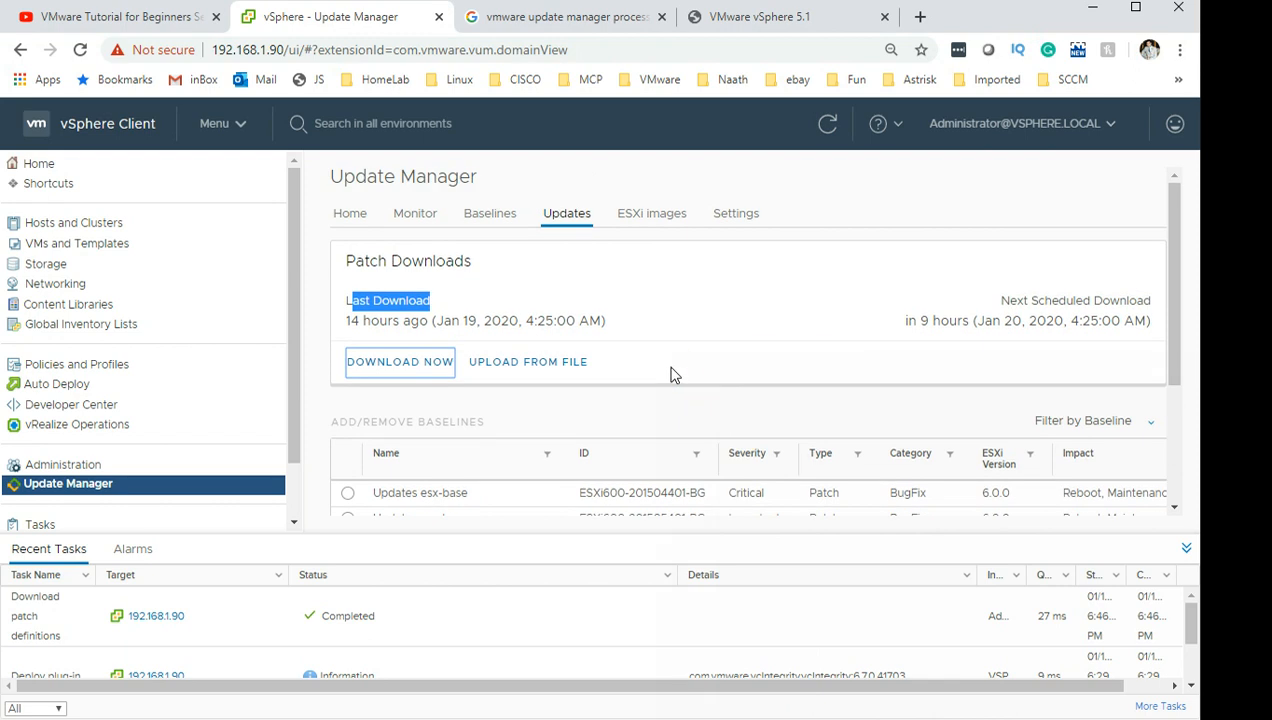
Display the ESXi images, start an image import and browse to the Temp folder for the image file
click(631, 221)
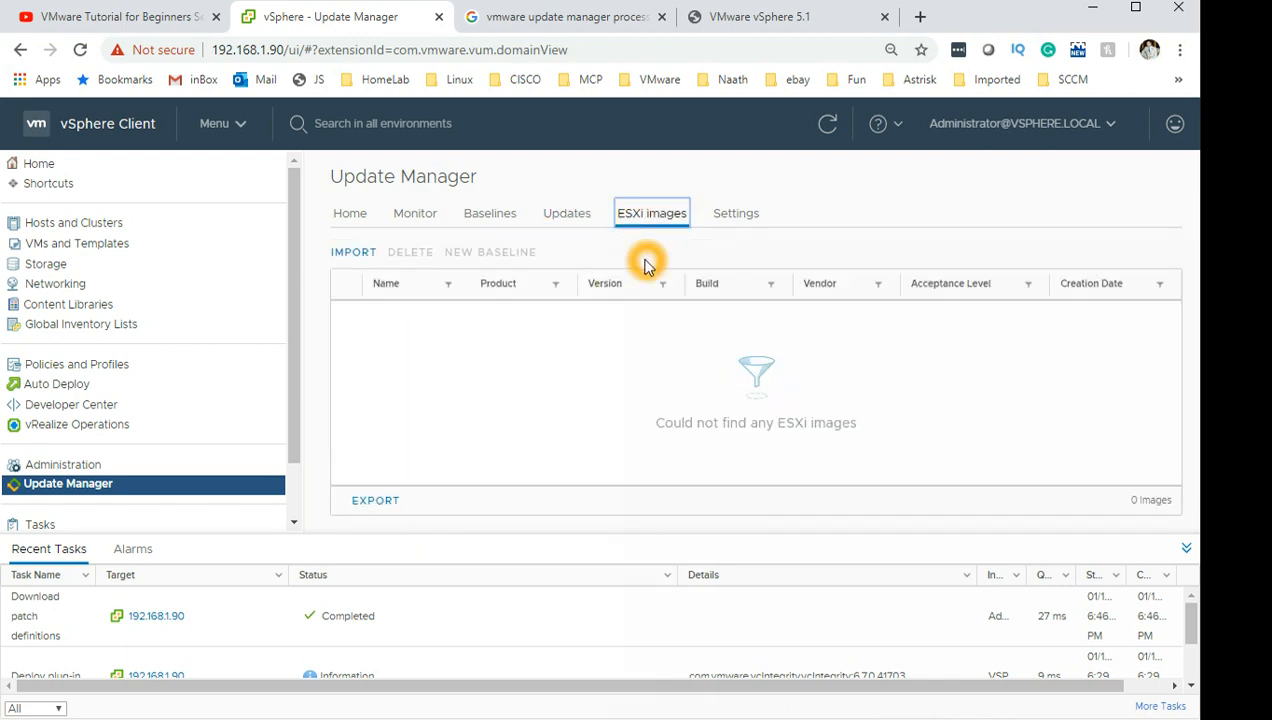
click(361, 256)
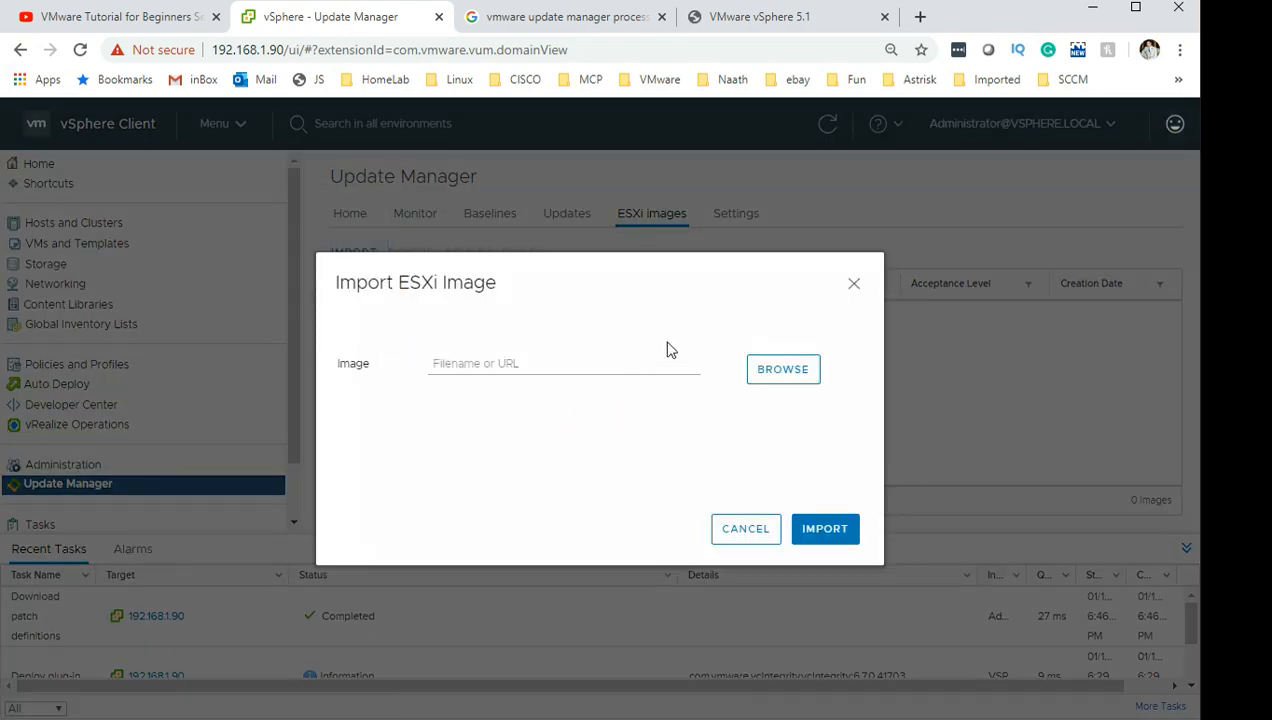
click(783, 369)
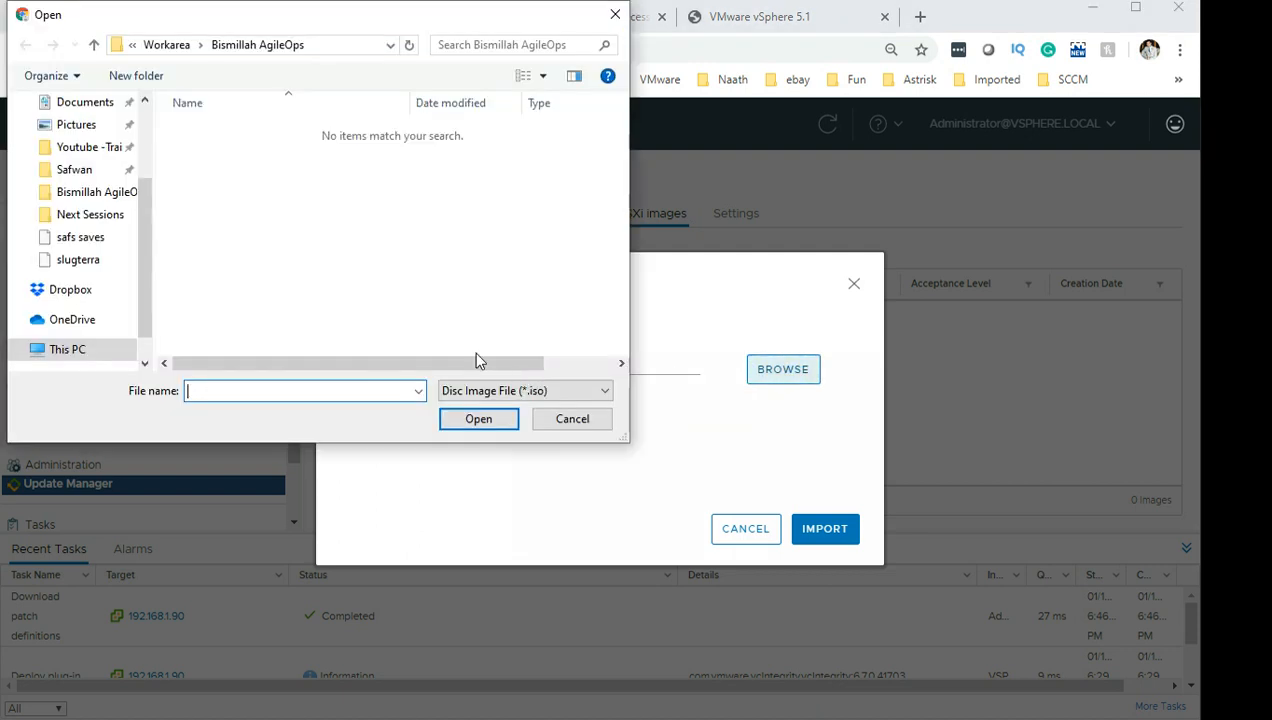
click(166, 44)
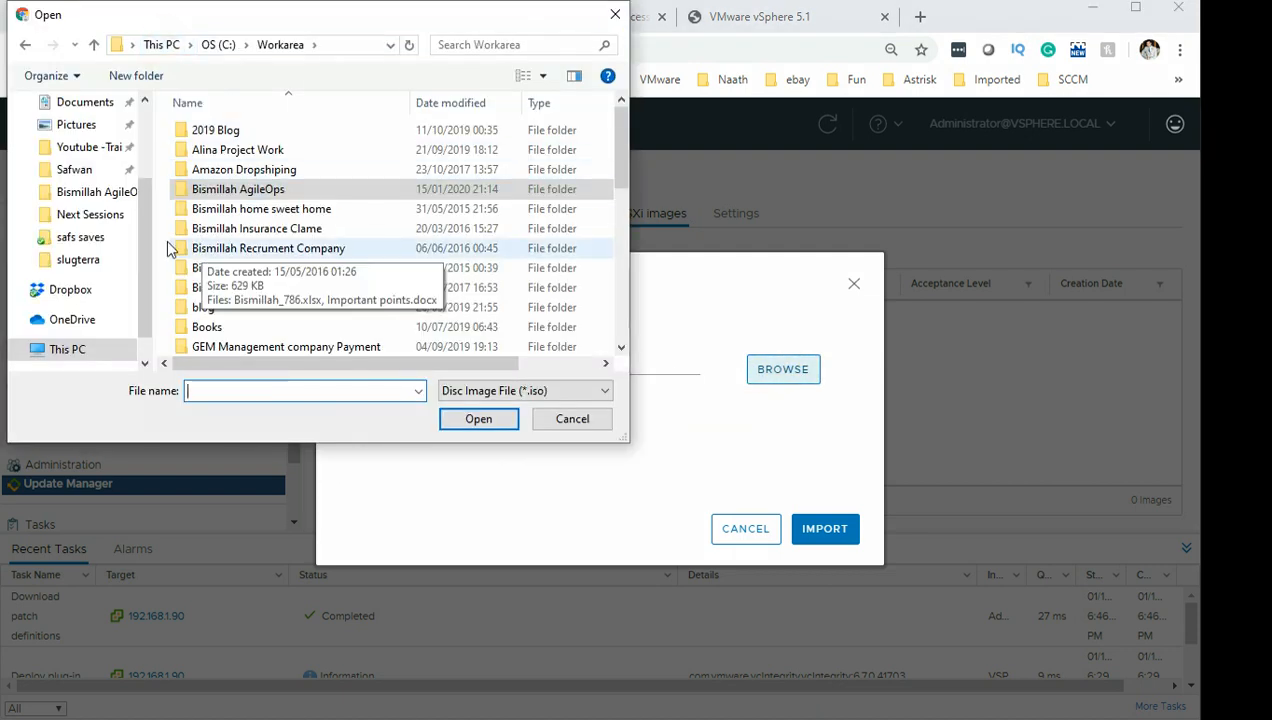
scroll(133, 220, up, 3)
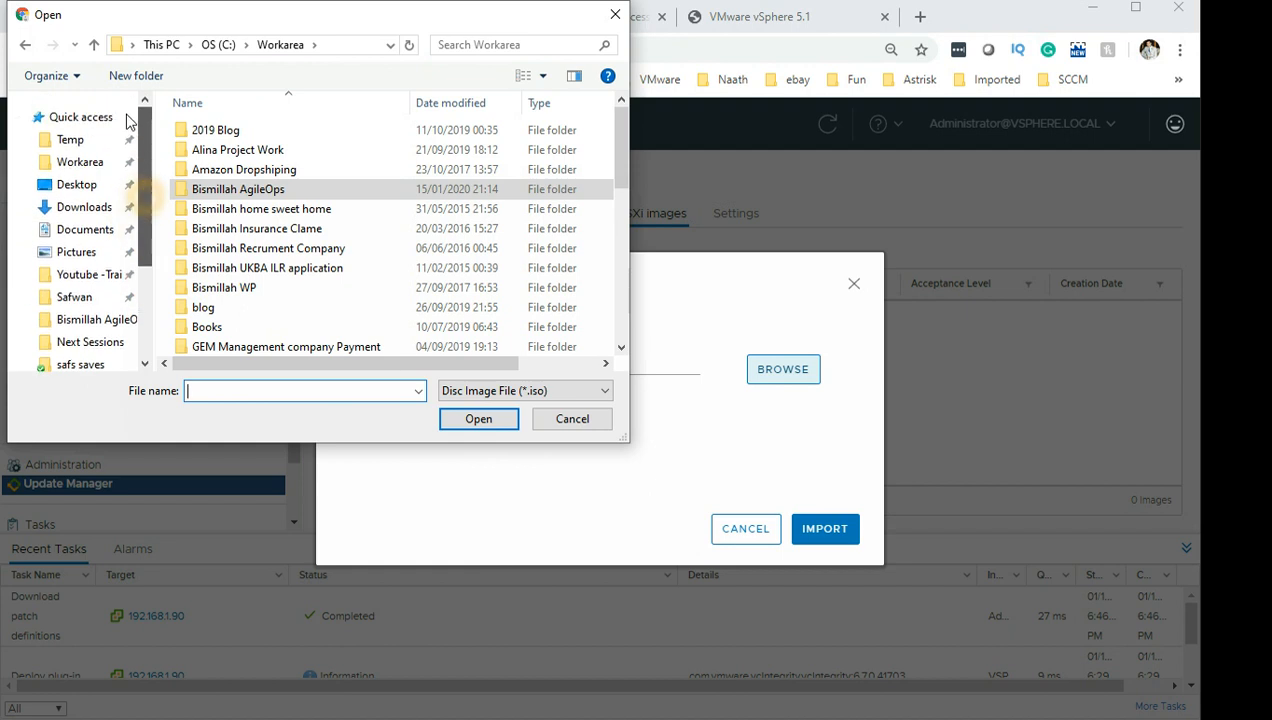
click(64, 141)
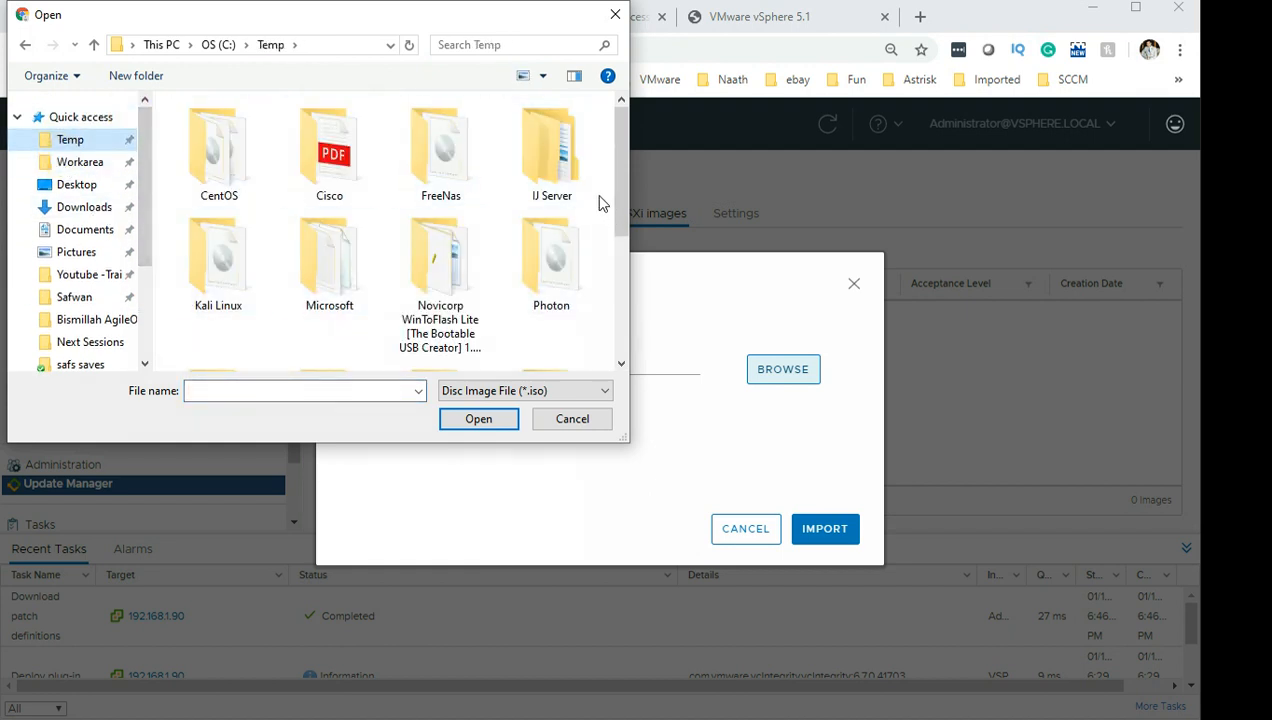
Import VMware-VMvisor-Installer-6.7.0.update02-13006603.x86_64.iso from the ESX6.7 folder inside VMware
drag(616, 212, 628, 305)
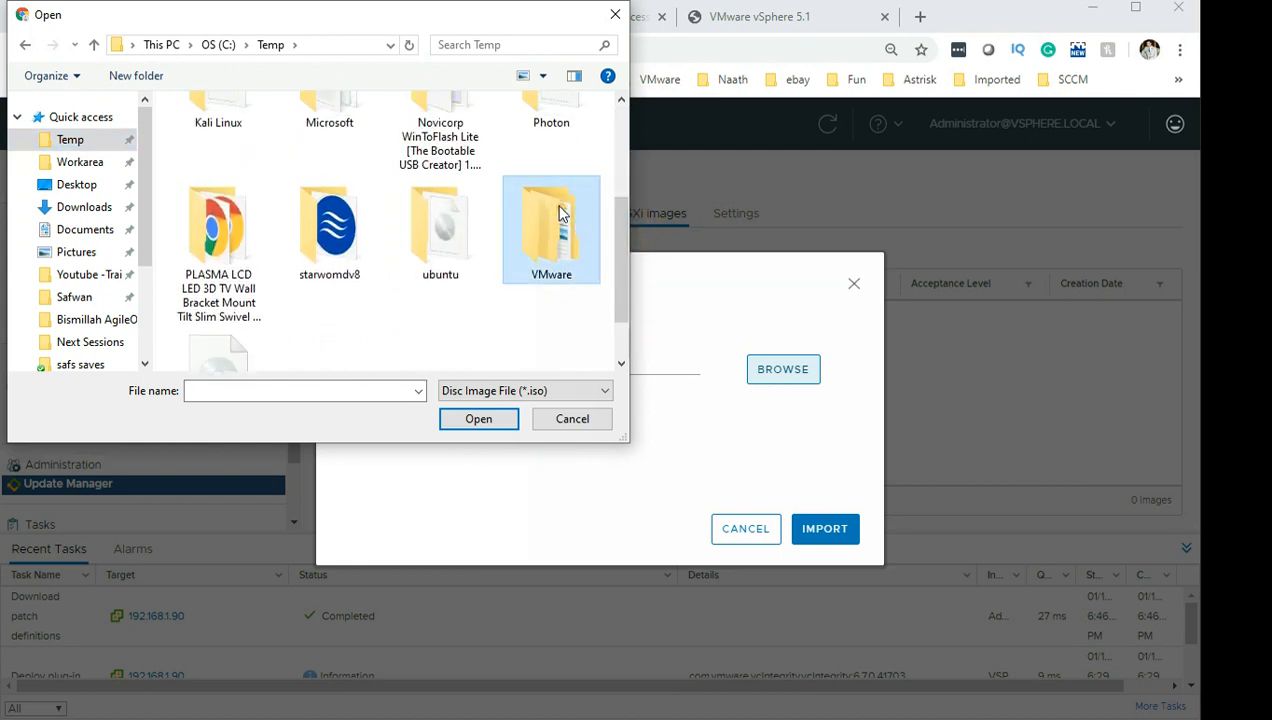
double_click(550, 205)
click(215, 150)
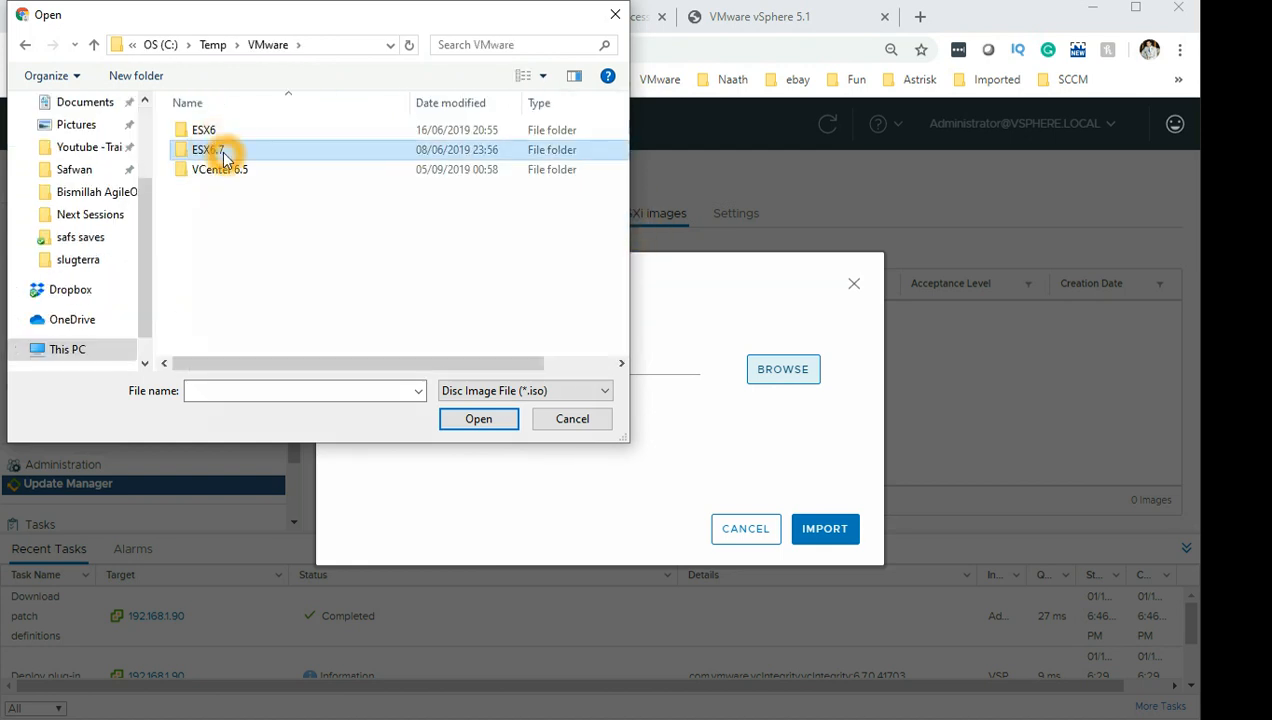
double_click(222, 157)
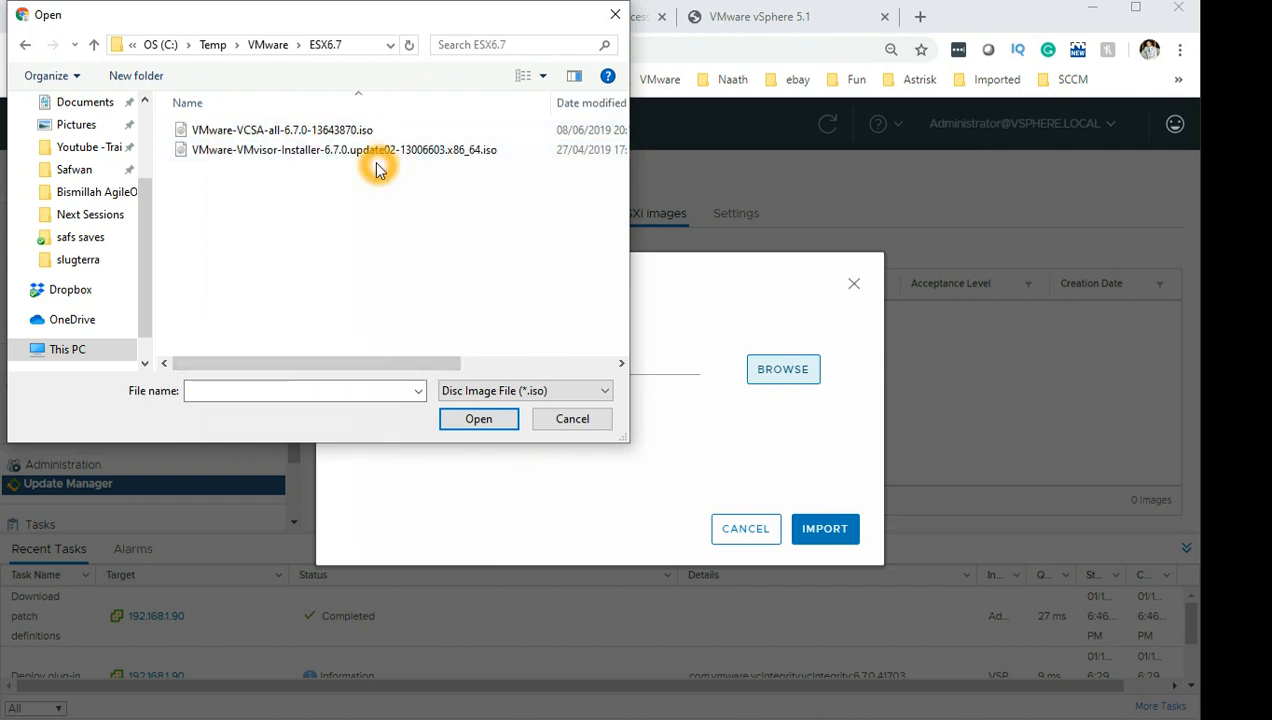
drag(408, 364, 573, 383)
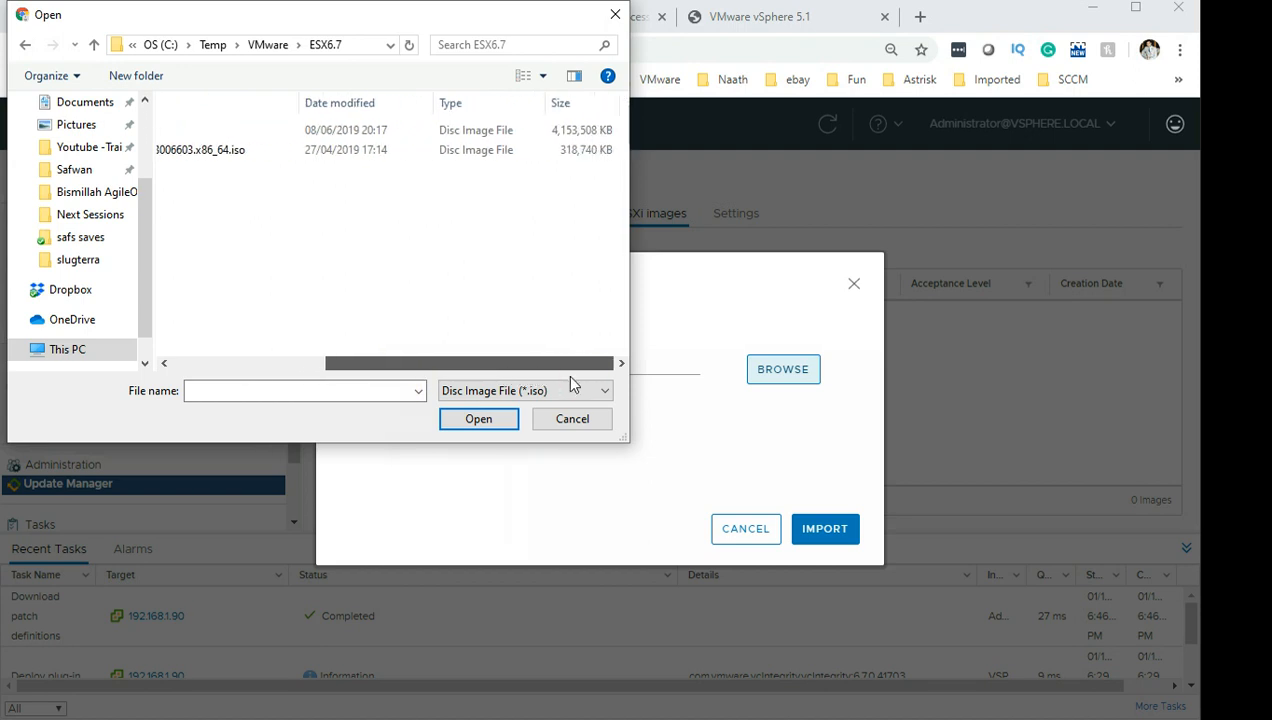
click(245, 152)
click(474, 419)
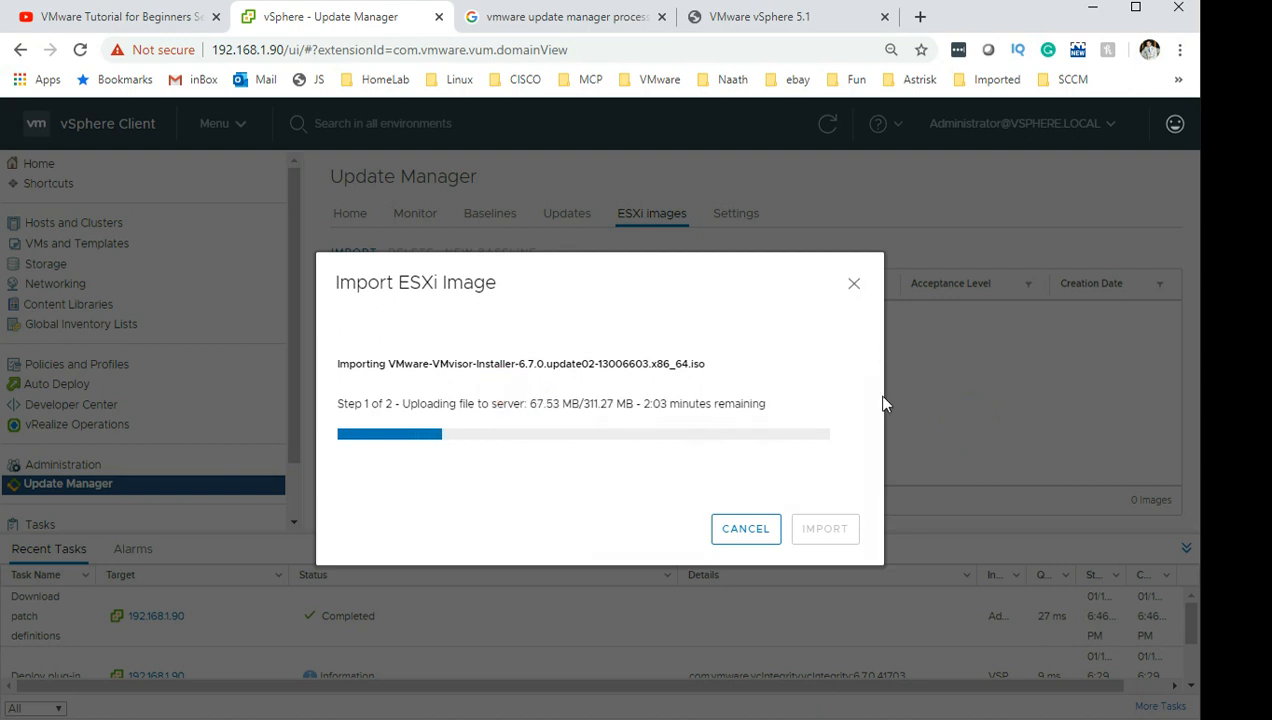
Switch to the PowerPoint presentation "Session 32 VMware Update Manager Demo.pptx" while the image uploads
key(alt+Tab)
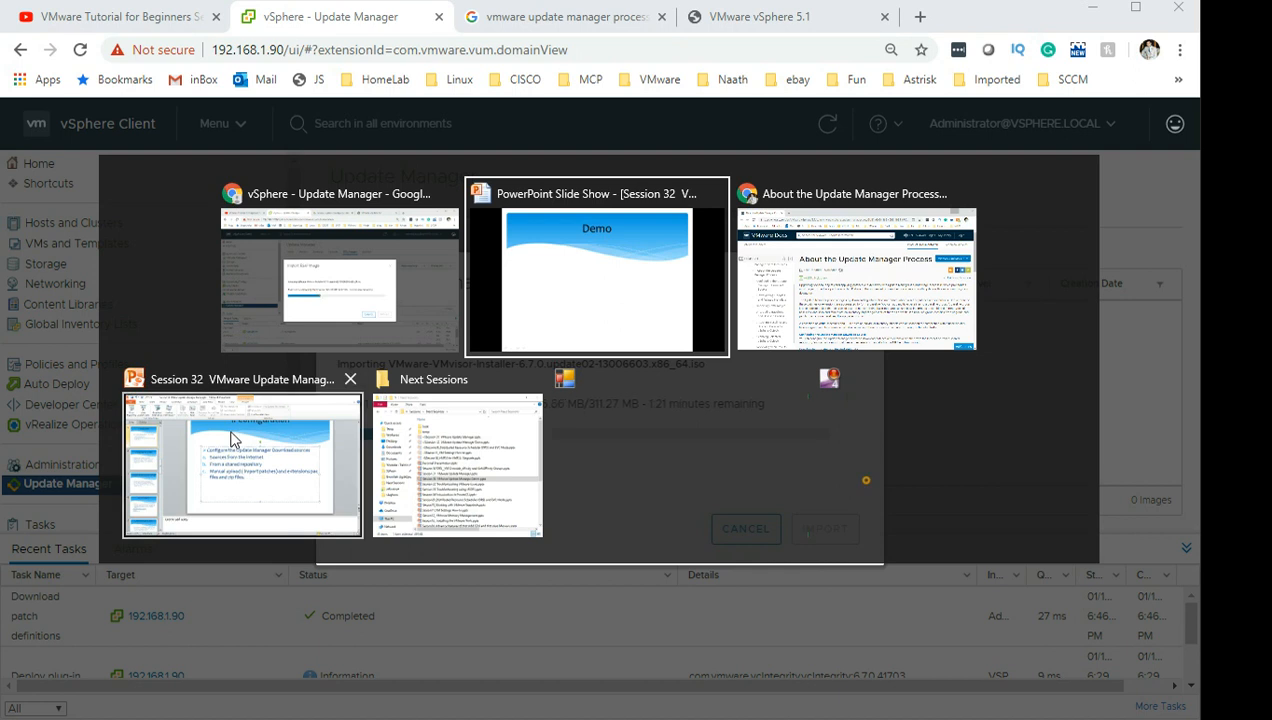
key(alt+Tab)
key(alt+Tab)
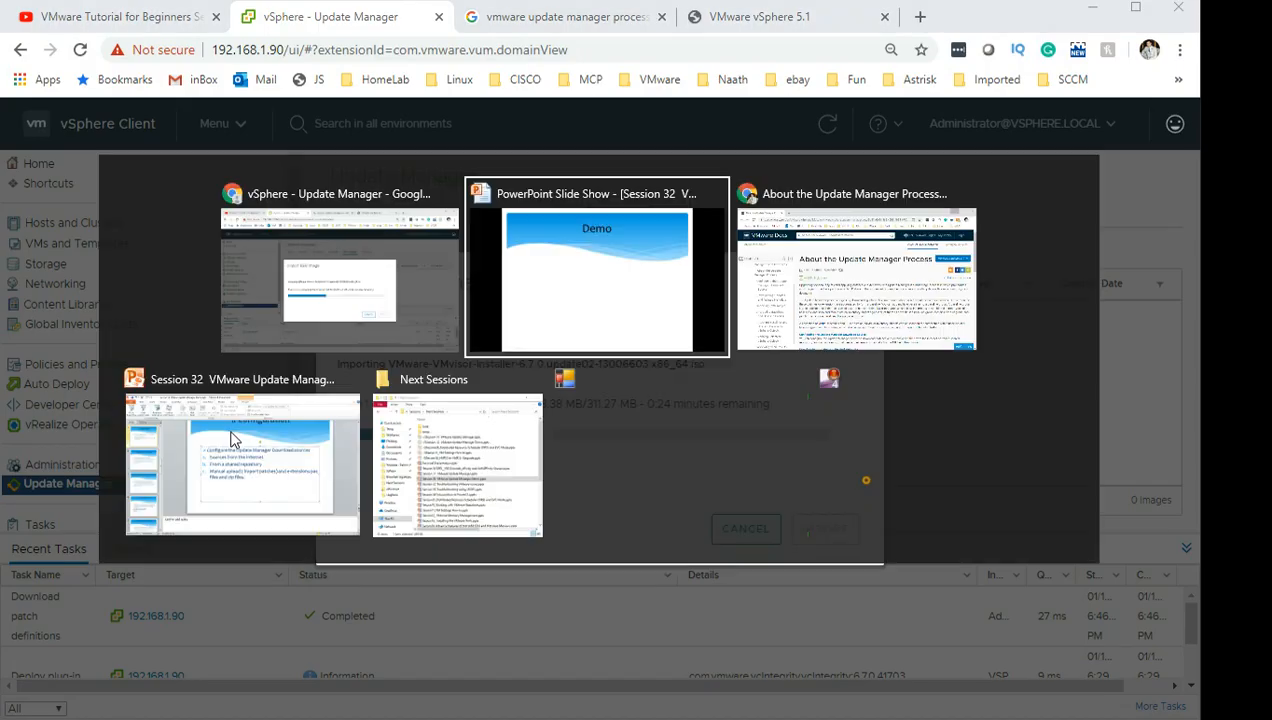
click(237, 434)
key(alt+Tab)
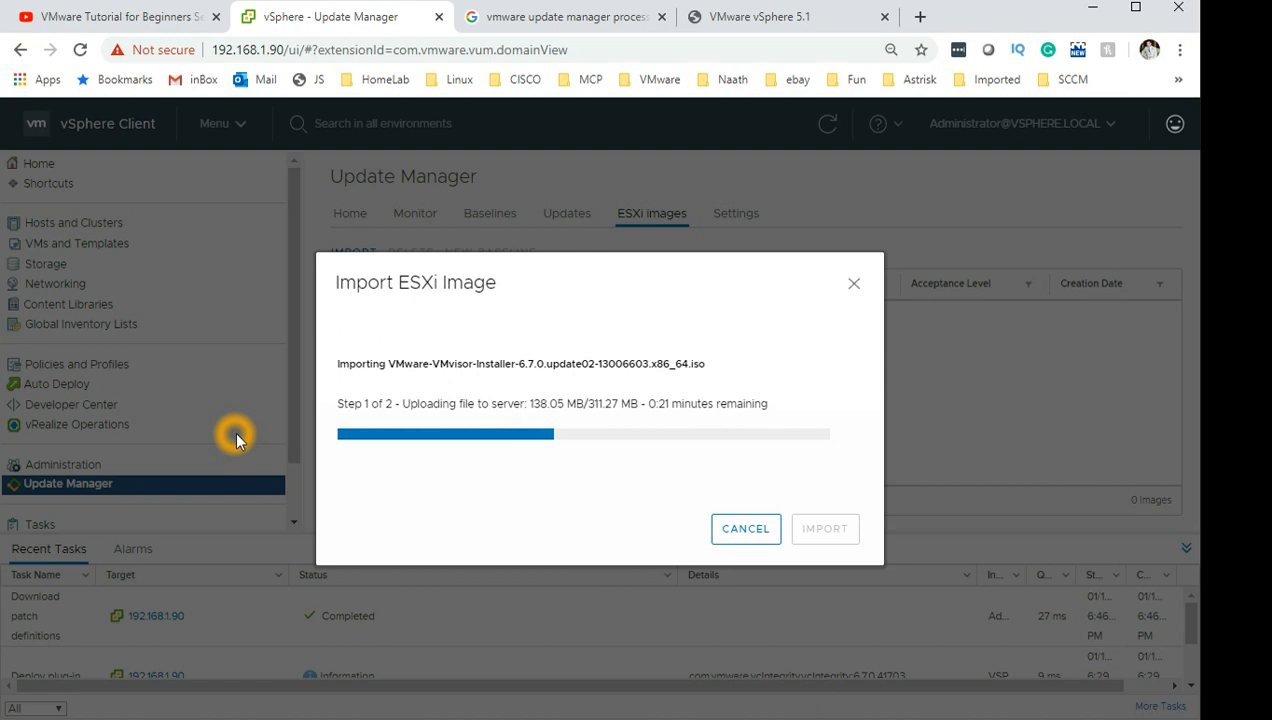
key(alt+Tab)
click(235, 430)
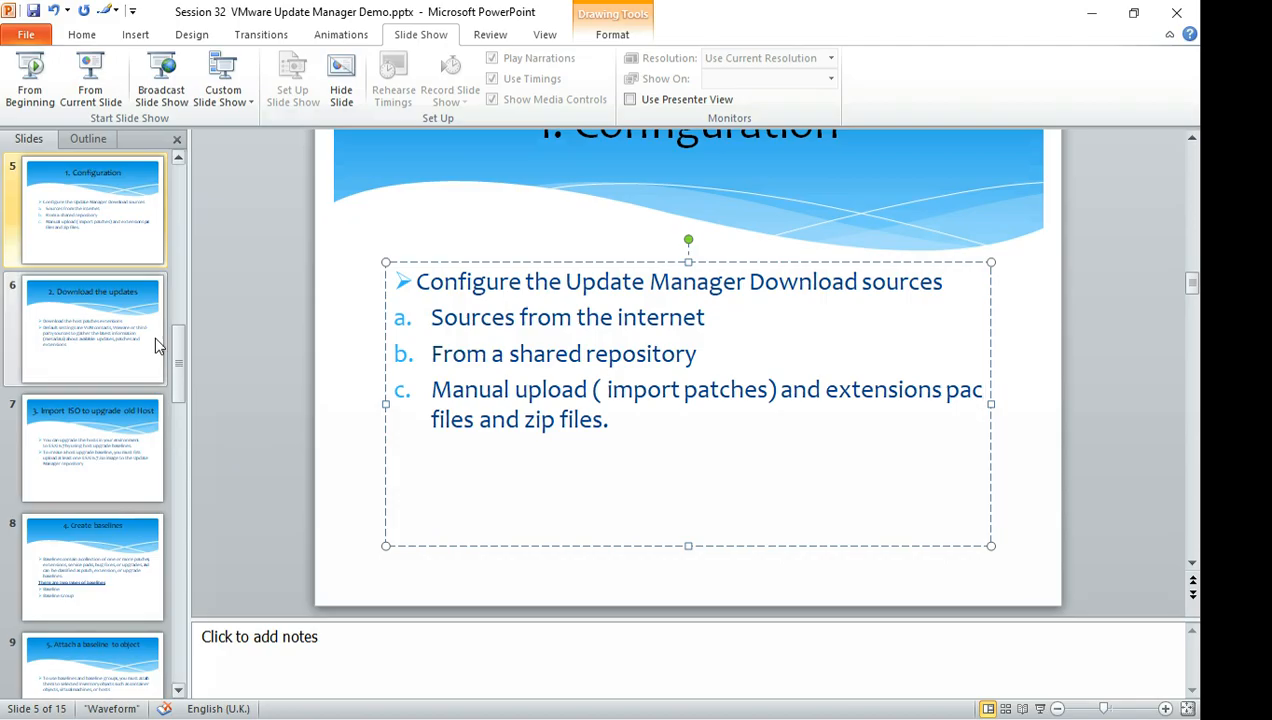
Show the Agenda slide with the ESXi host update process in full-screen slide show view
click(128, 432)
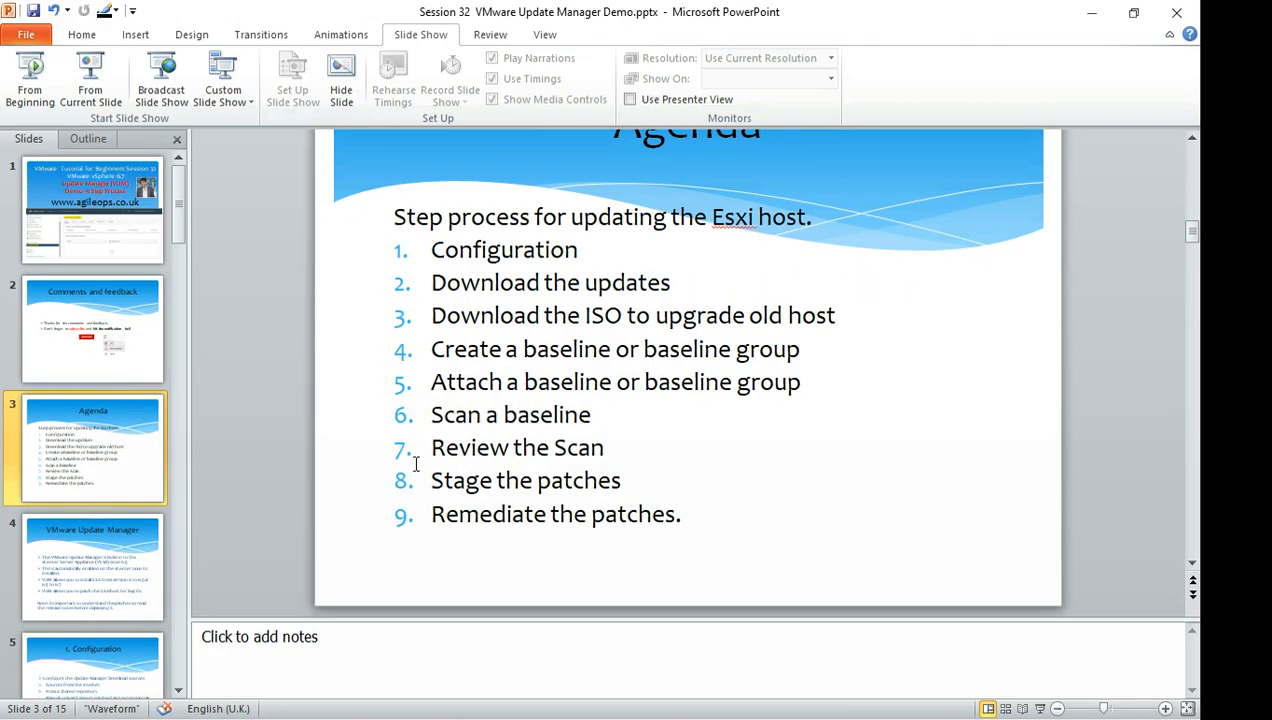
click(1040, 707)
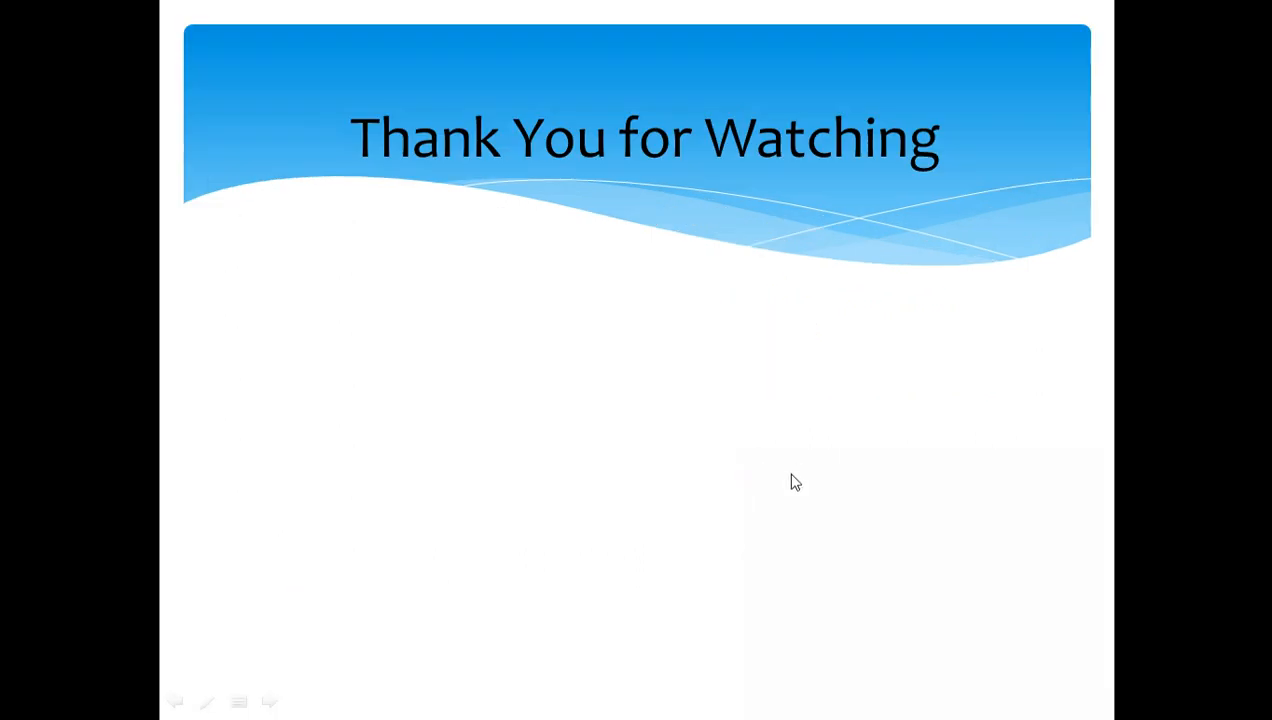
scroll(792, 378, up, 9)
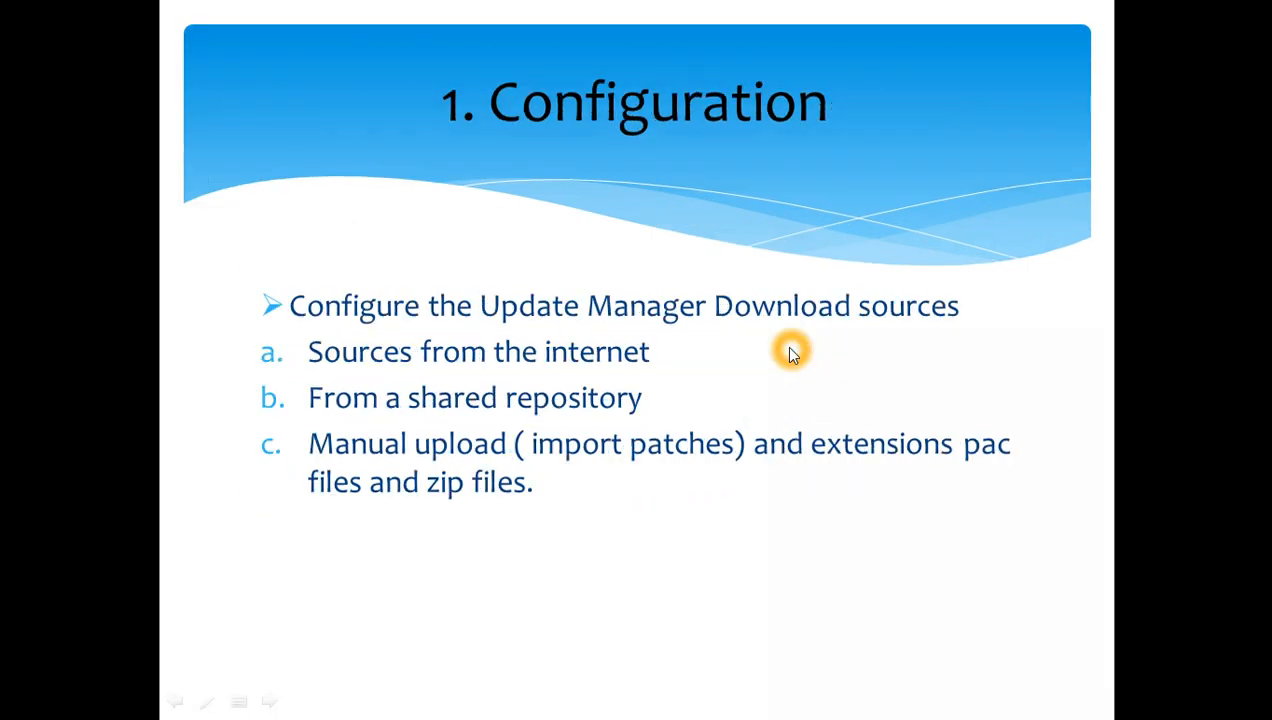
scroll(790, 350, up, 1)
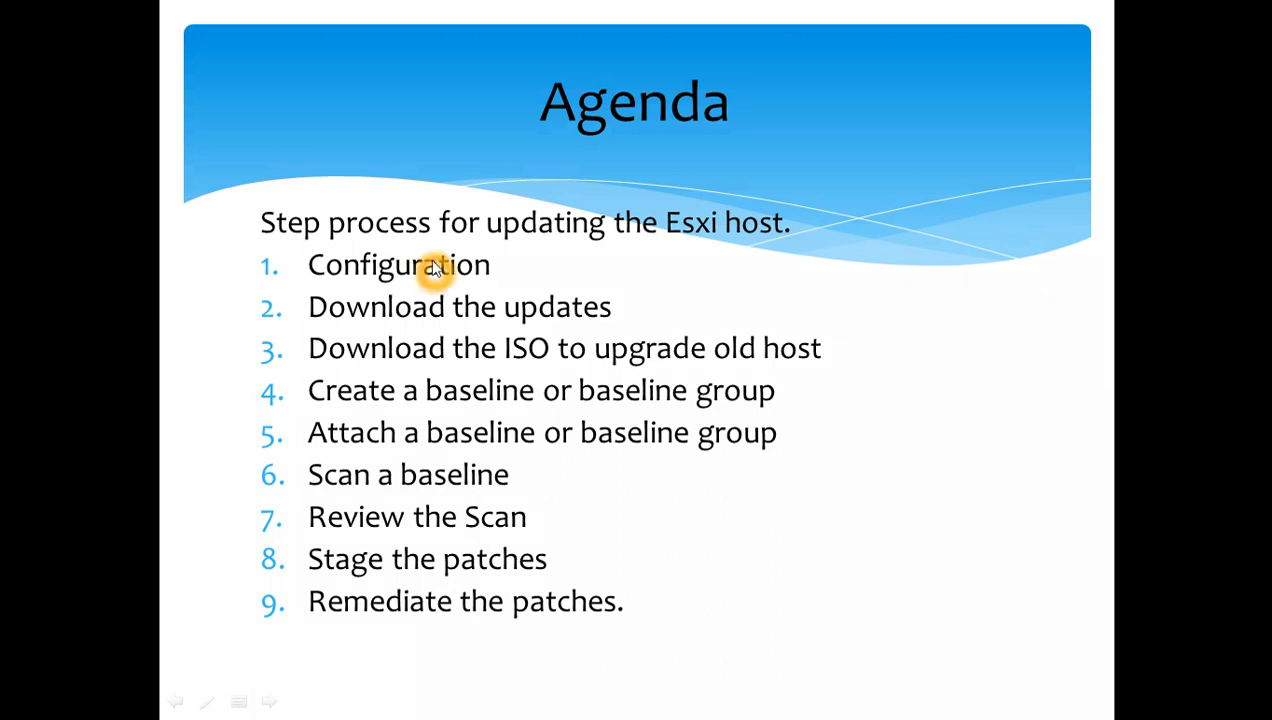
key(alt+Tab)
key(alt+Tab)
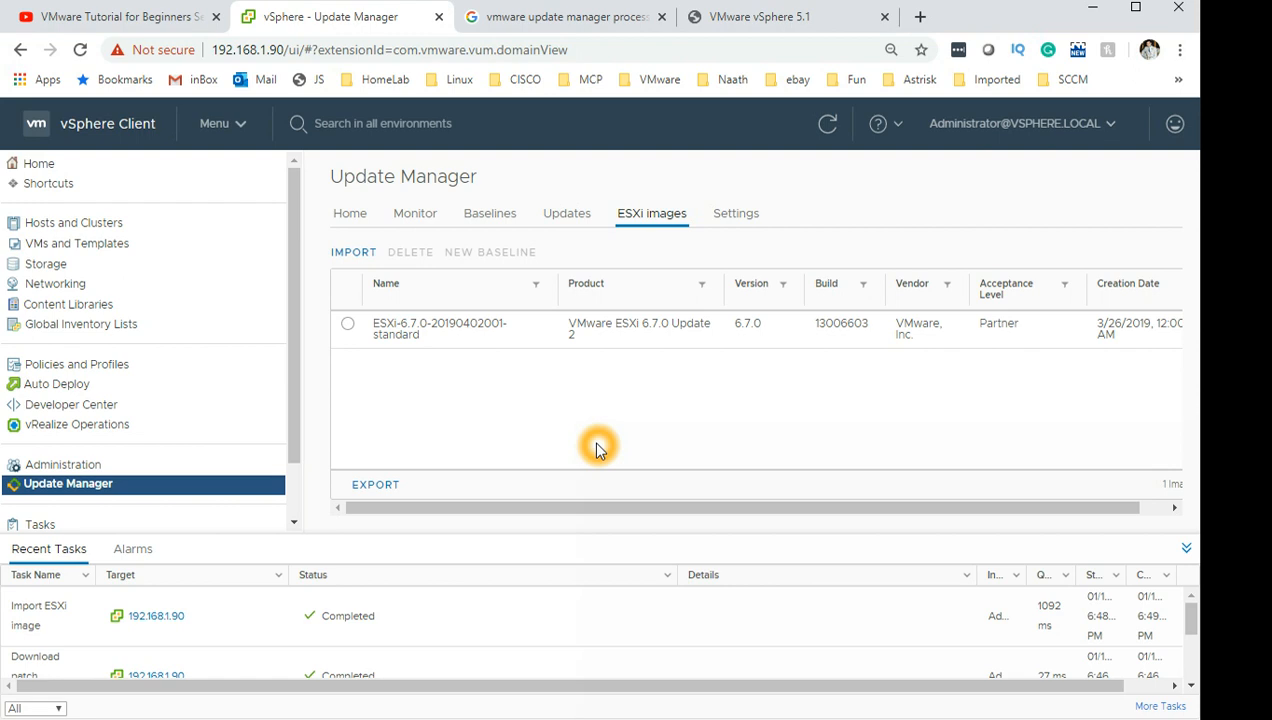
click(347, 323)
Examine Update Manager's patch download settings, including the upload from file and automatic download options
click(740, 217)
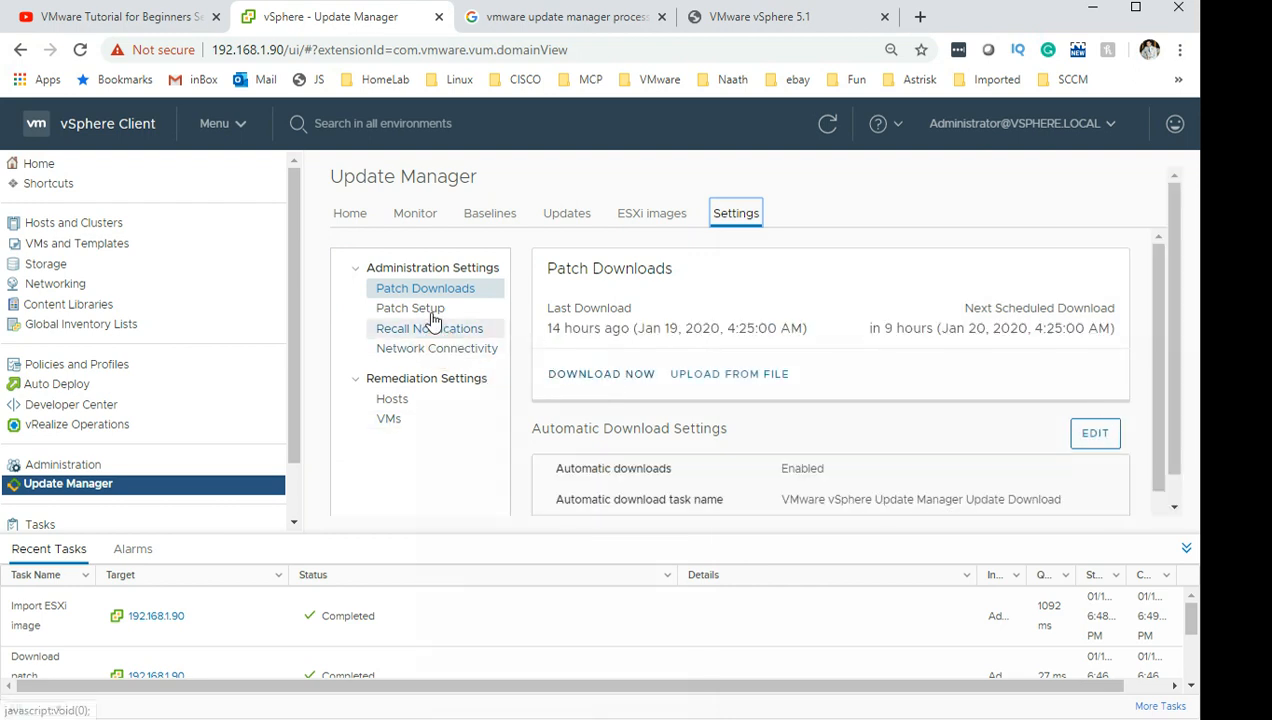
scroll(761, 420, down, 1)
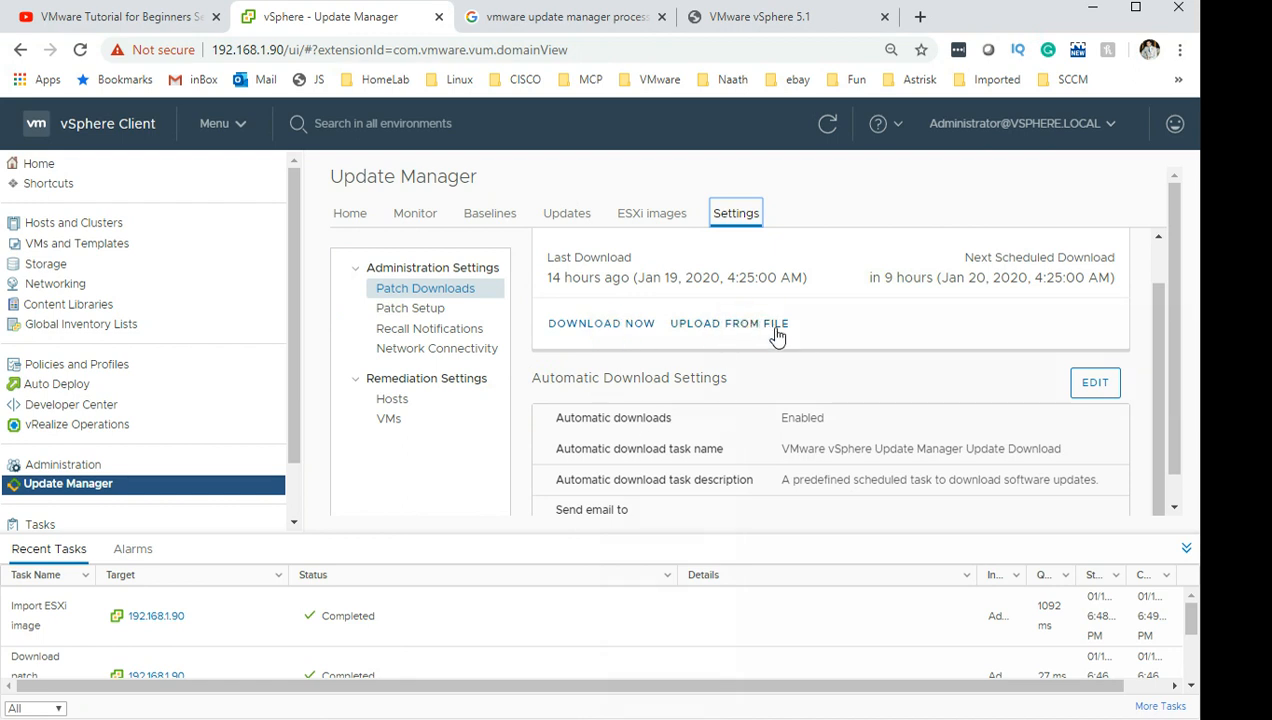
click(744, 336)
click(782, 260)
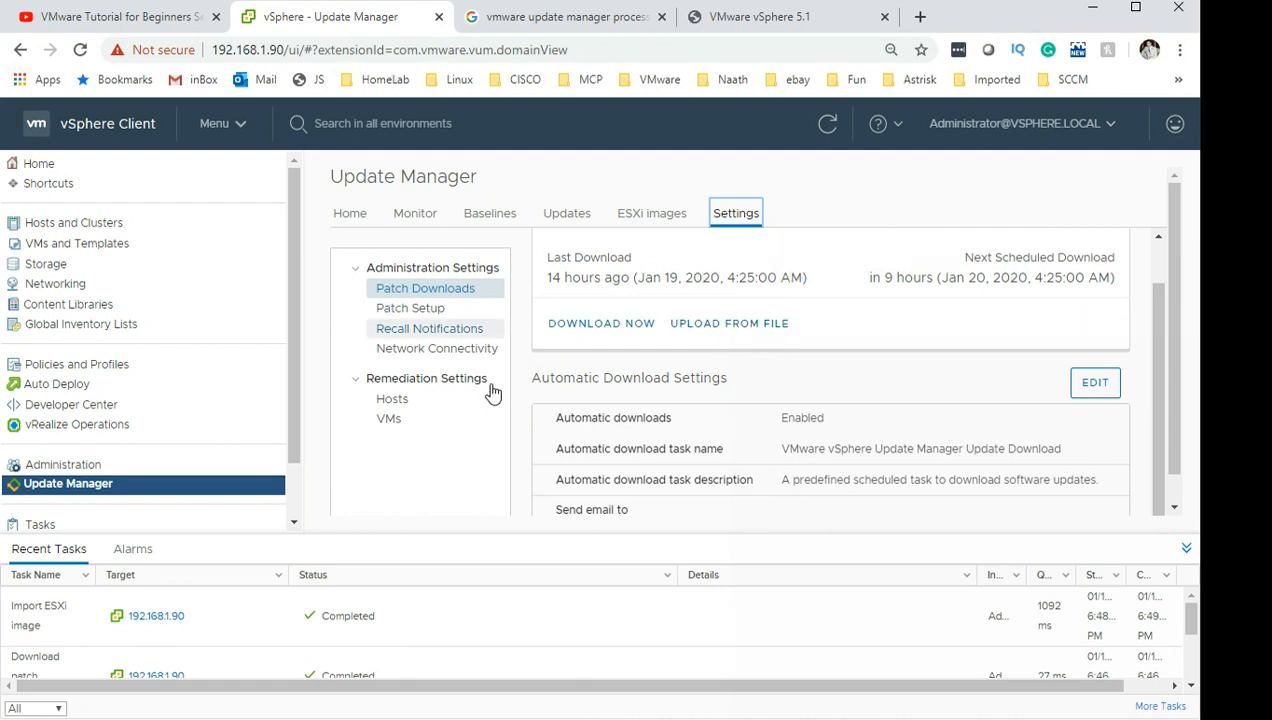
click(733, 329)
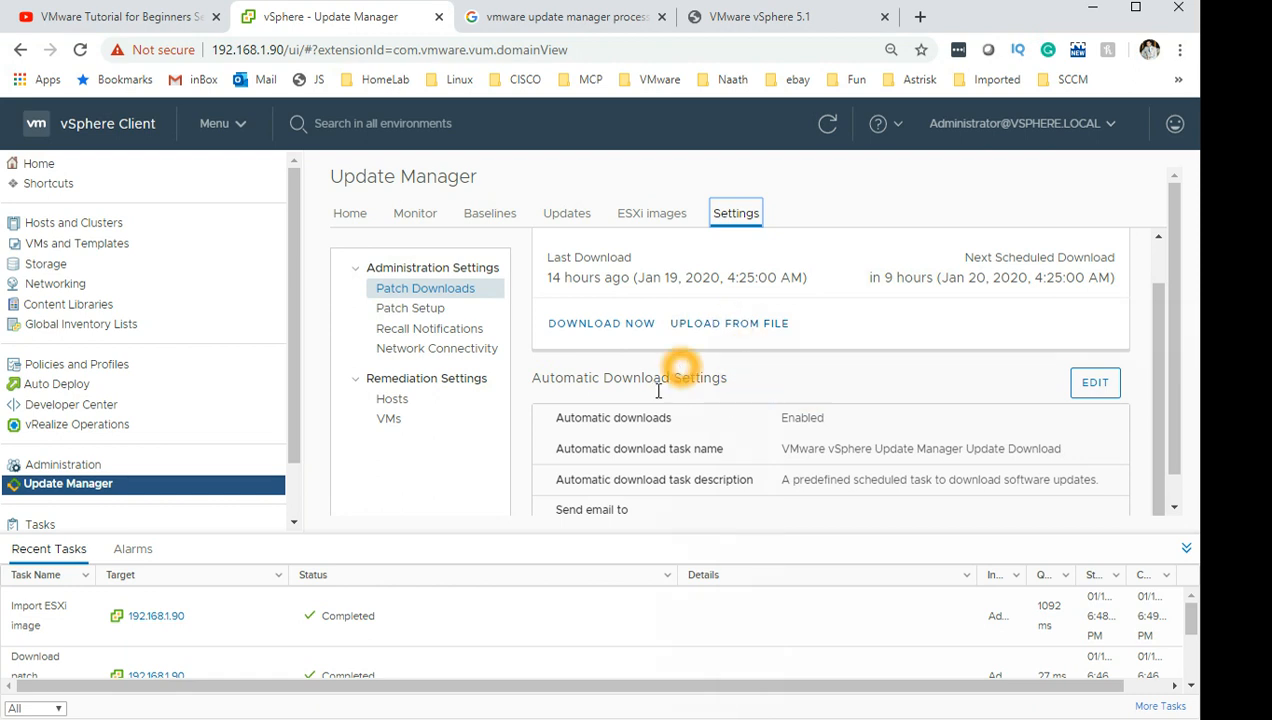
Display the list of Update Manager baselines
click(338, 213)
click(489, 216)
click(349, 253)
click(404, 321)
click(400, 293)
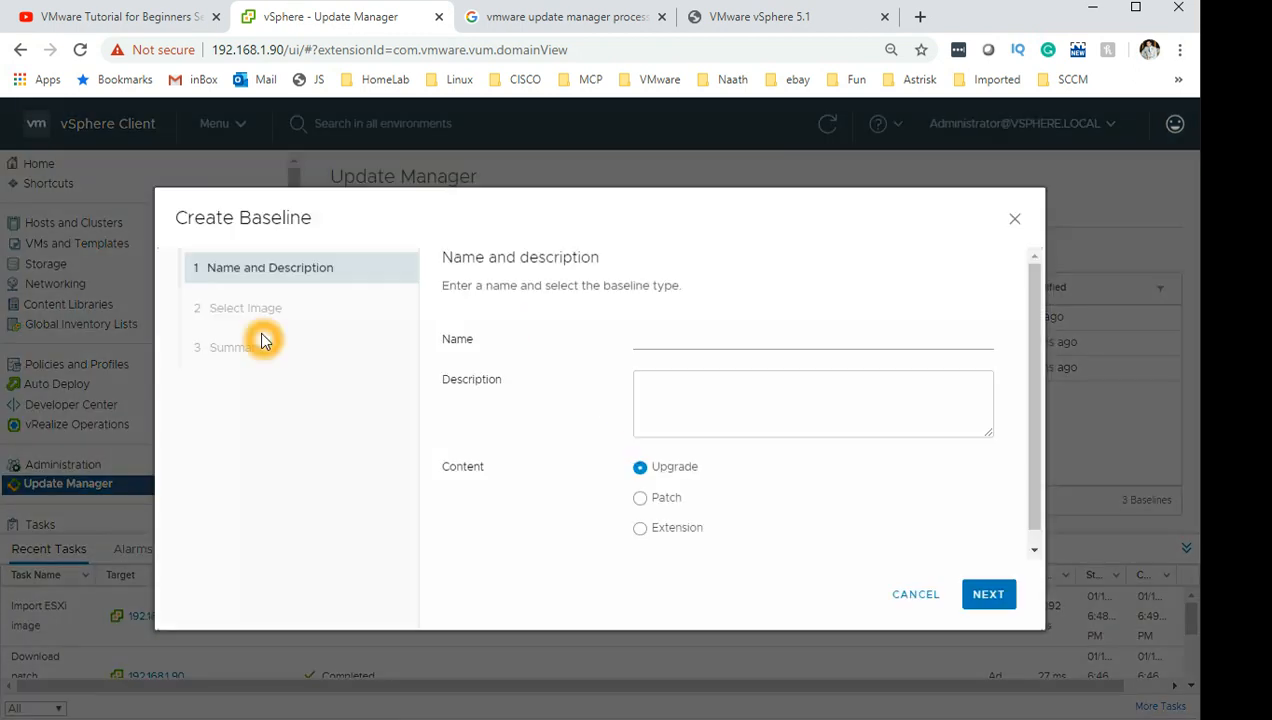
click(678, 333)
click(693, 212)
click(1010, 218)
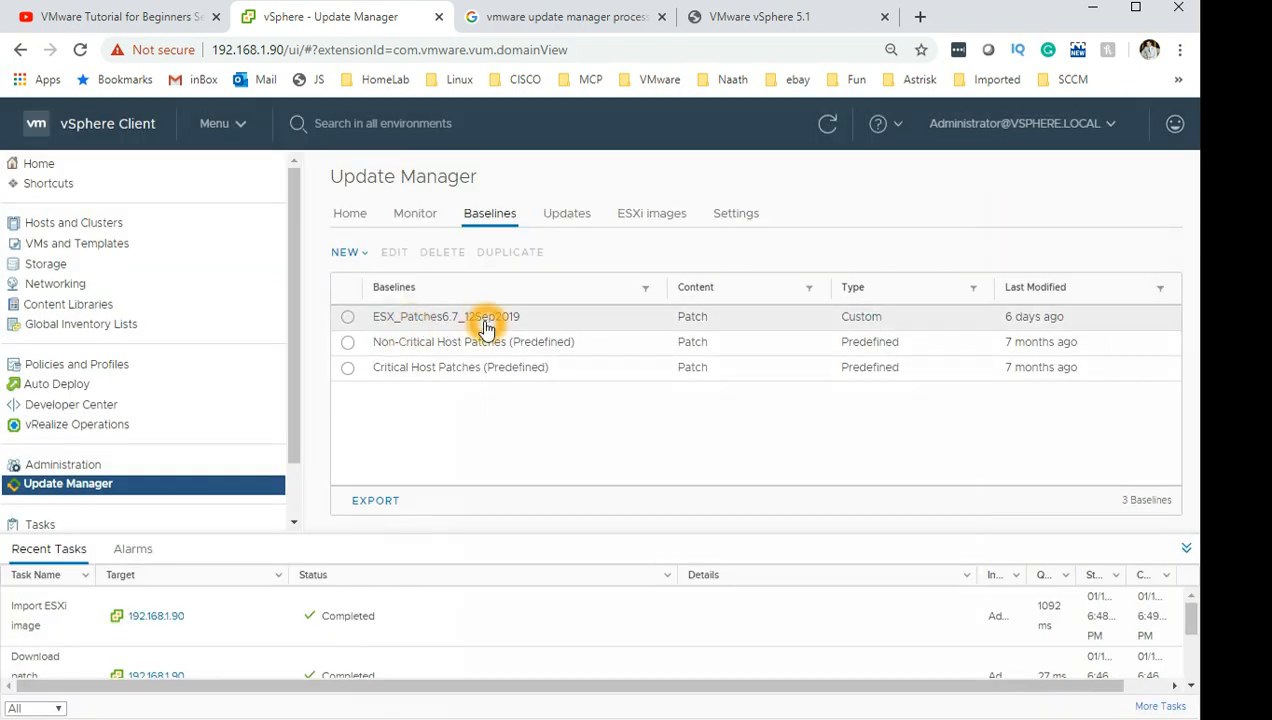
Start a new baseline named ESX_Patches6.7_19Jan2020 with the description "ESX critical patches."
click(350, 256)
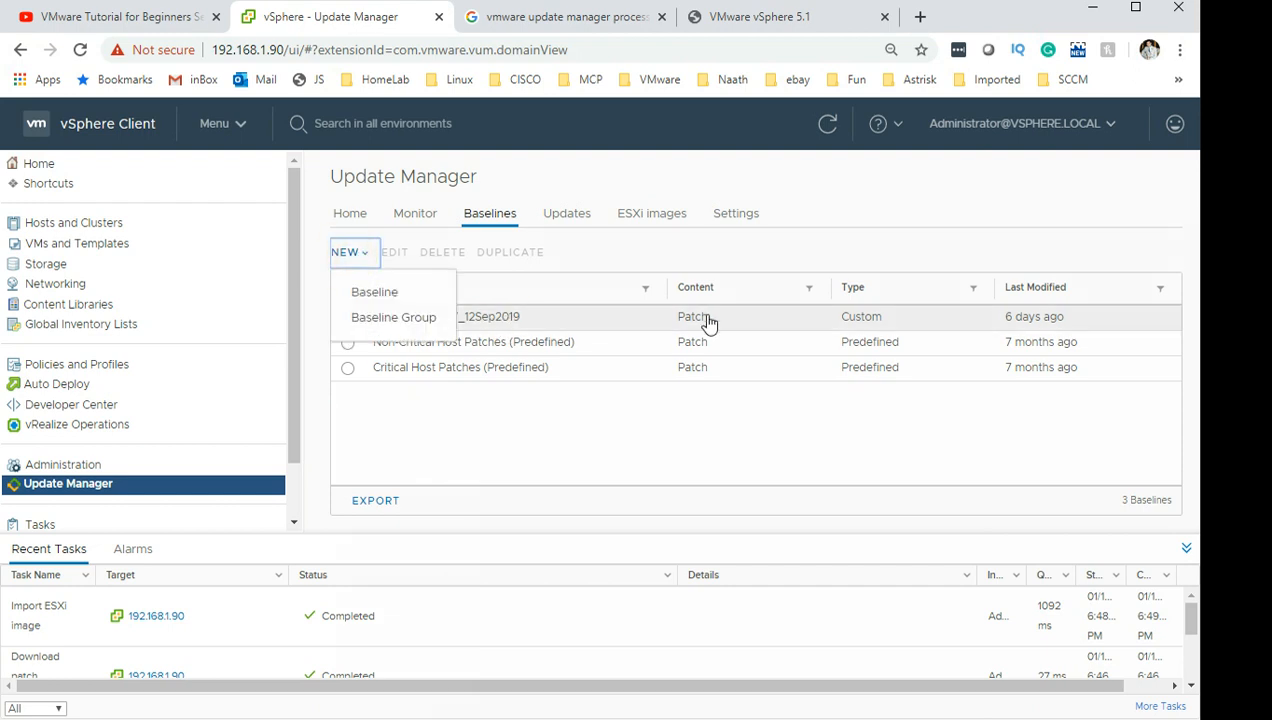
click(420, 292)
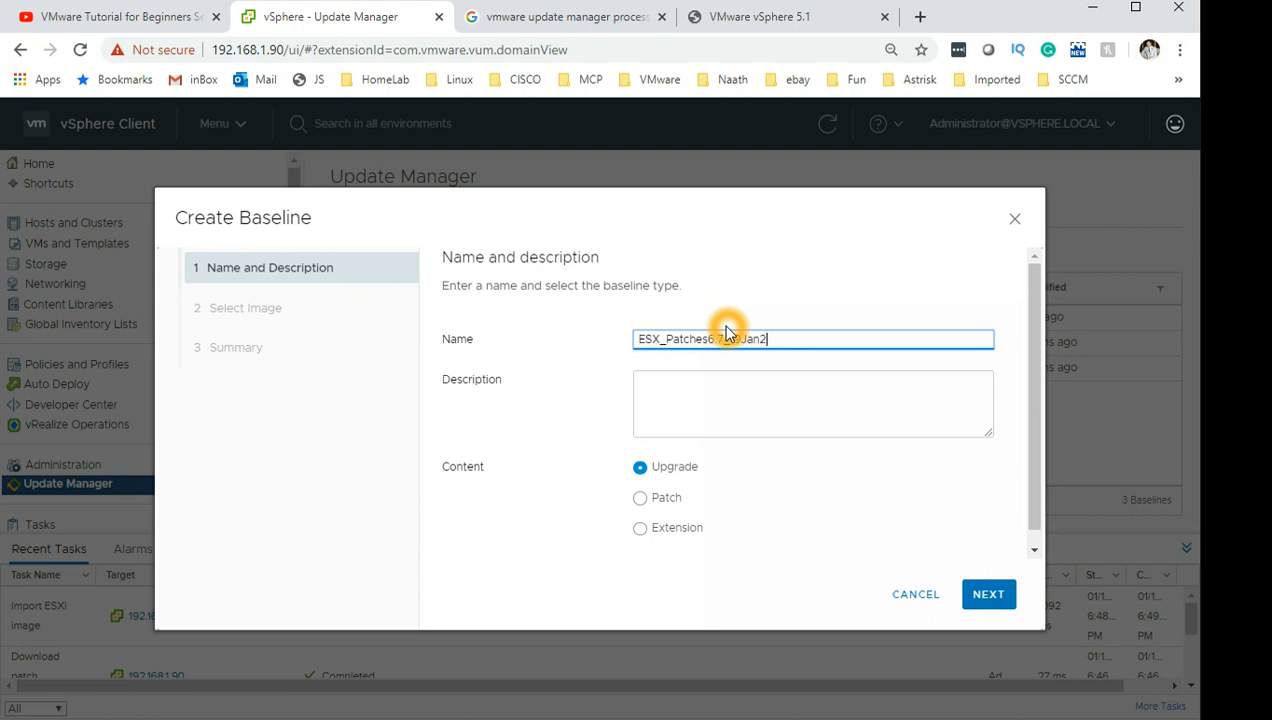
key(Tab)
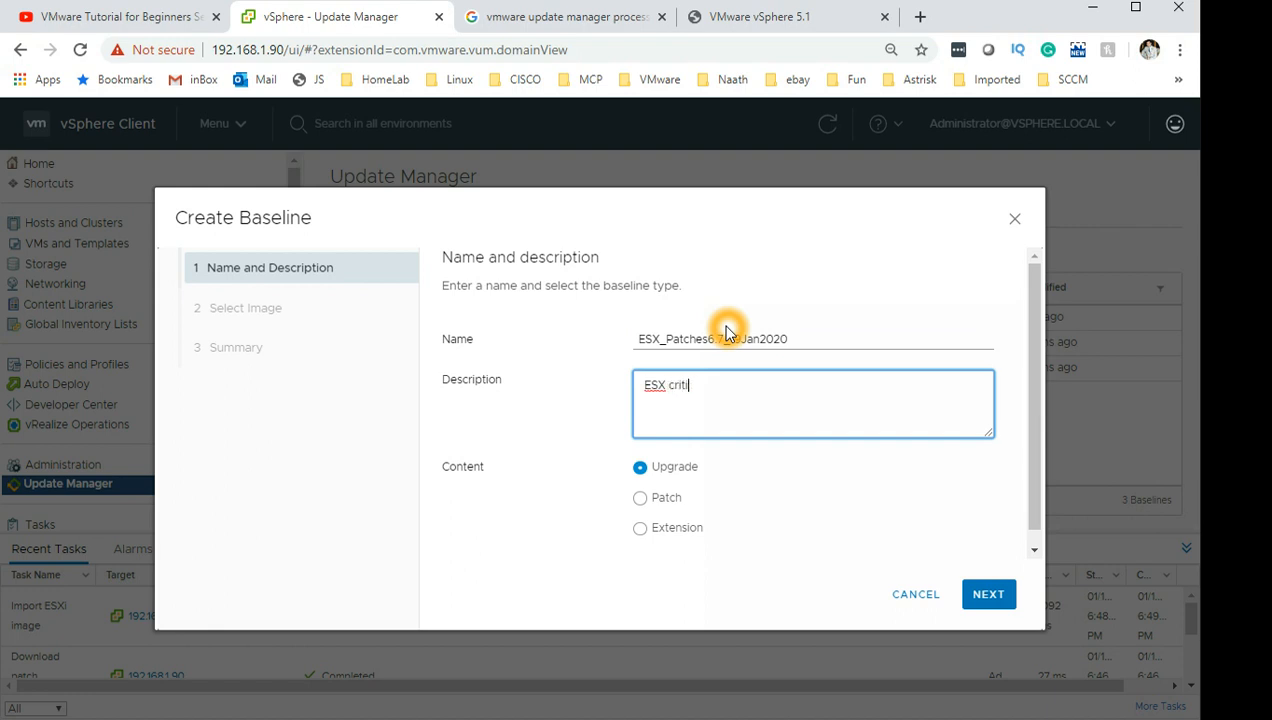
text(ESX critical patches.)
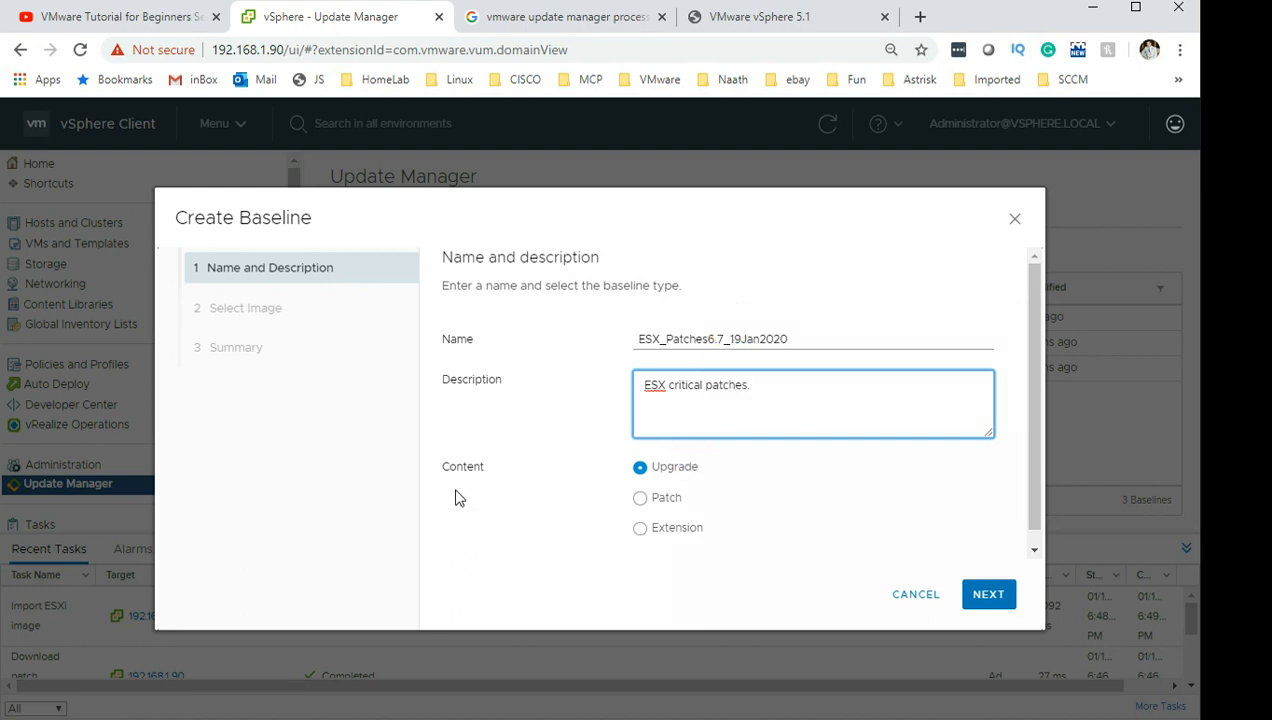
Compare the wizard pages offered for the Upgrade and Patch content types of the new baseline
click(668, 496)
click(643, 500)
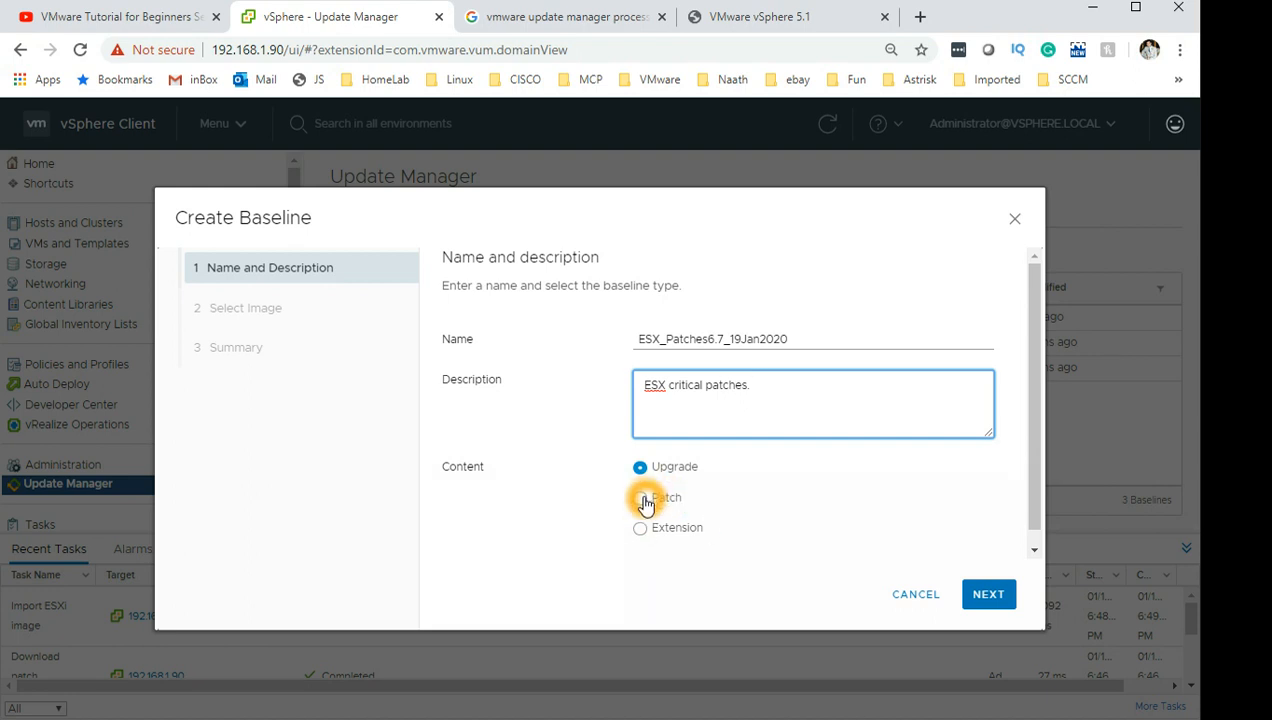
click(643, 509)
click(646, 470)
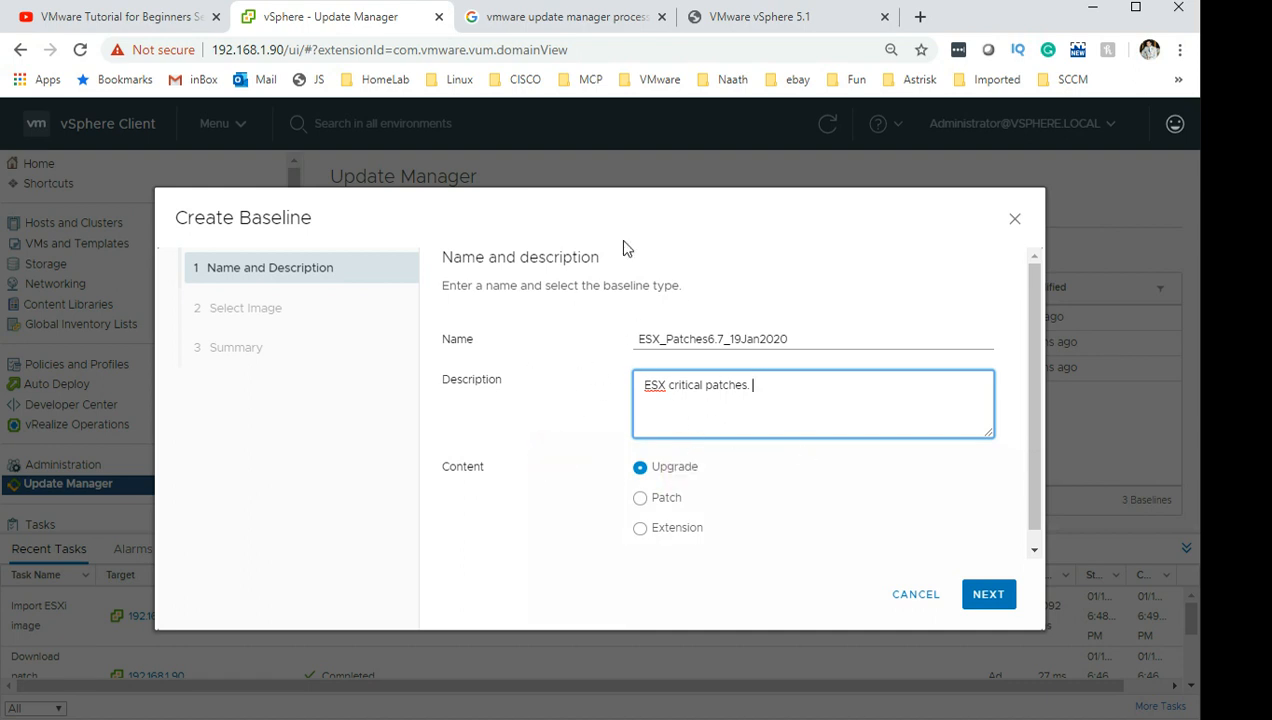
click(628, 476)
click(792, 342)
click(687, 360)
click(701, 352)
click(643, 500)
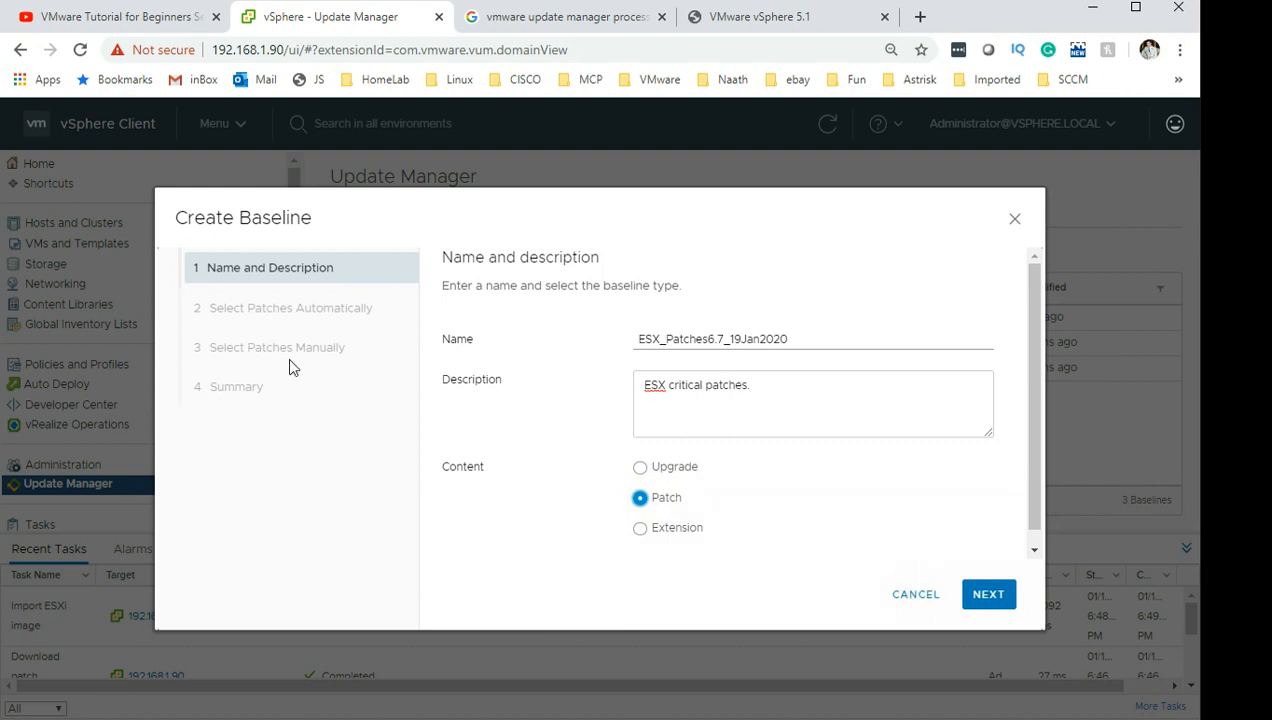
click(640, 469)
click(211, 364)
click(226, 347)
Set the baseline's content to Patch and proceed to the criteria for selecting patches automatically
click(646, 502)
click(276, 312)
click(282, 350)
click(986, 598)
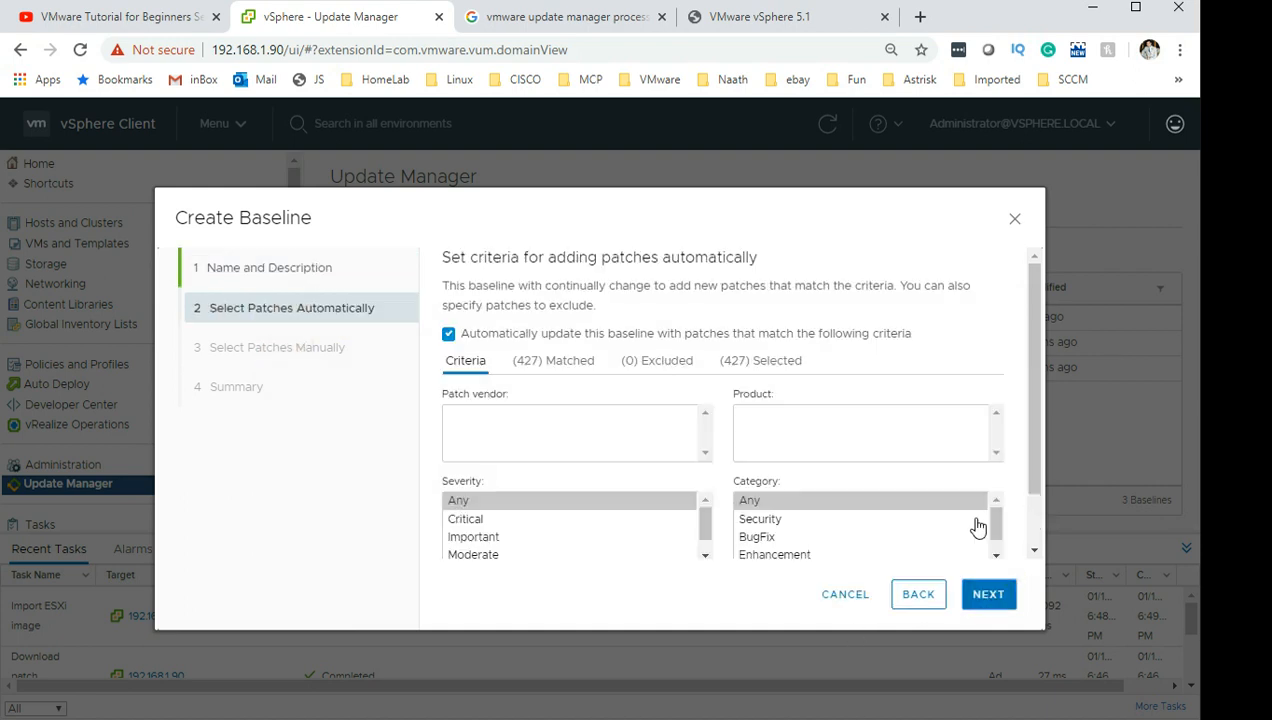
click(558, 488)
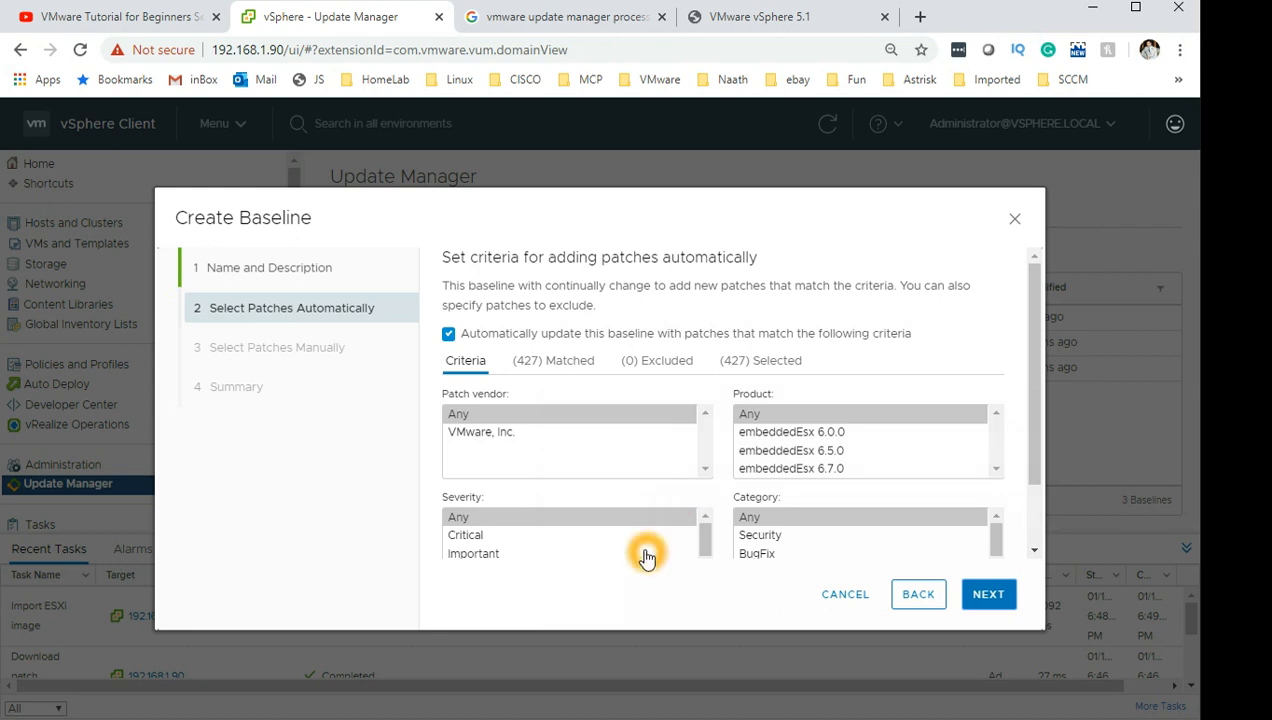
Limit the automatic patch criteria to Critical and Important severity and to the products embeddedEsx 6.5.0 and embeddedEsx 6.7.0
click(485, 541)
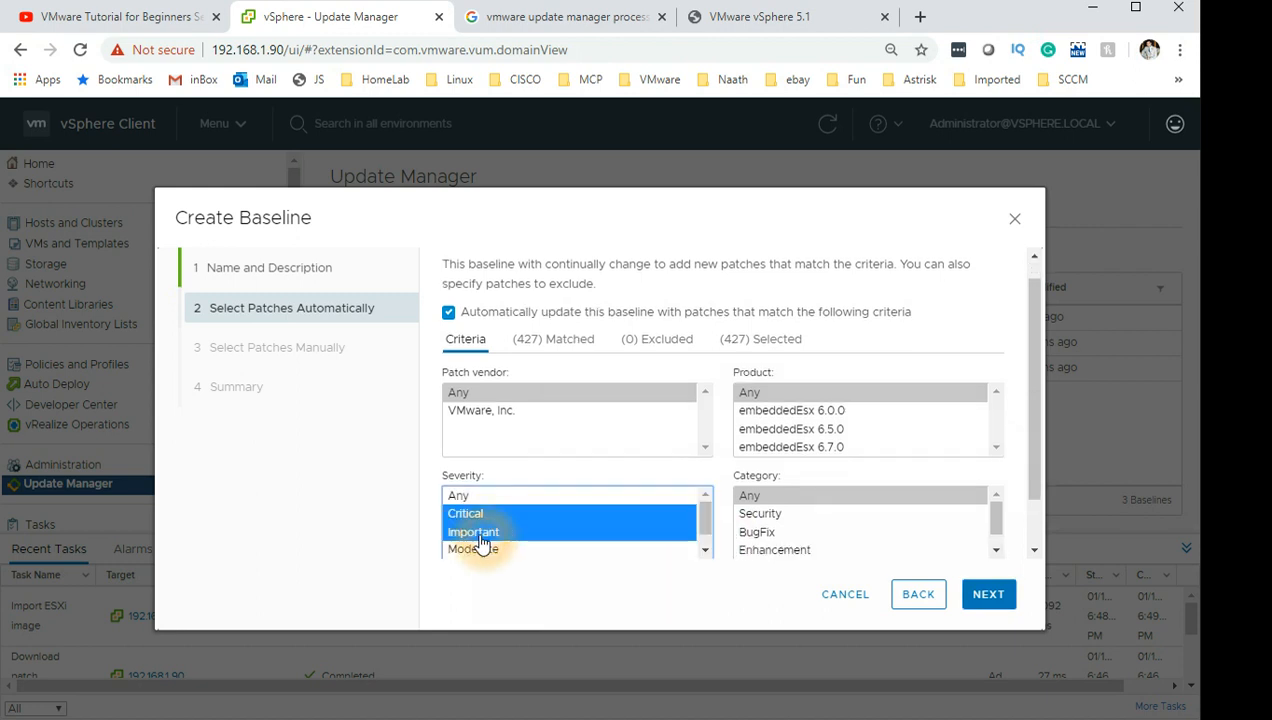
shift+click(508, 532)
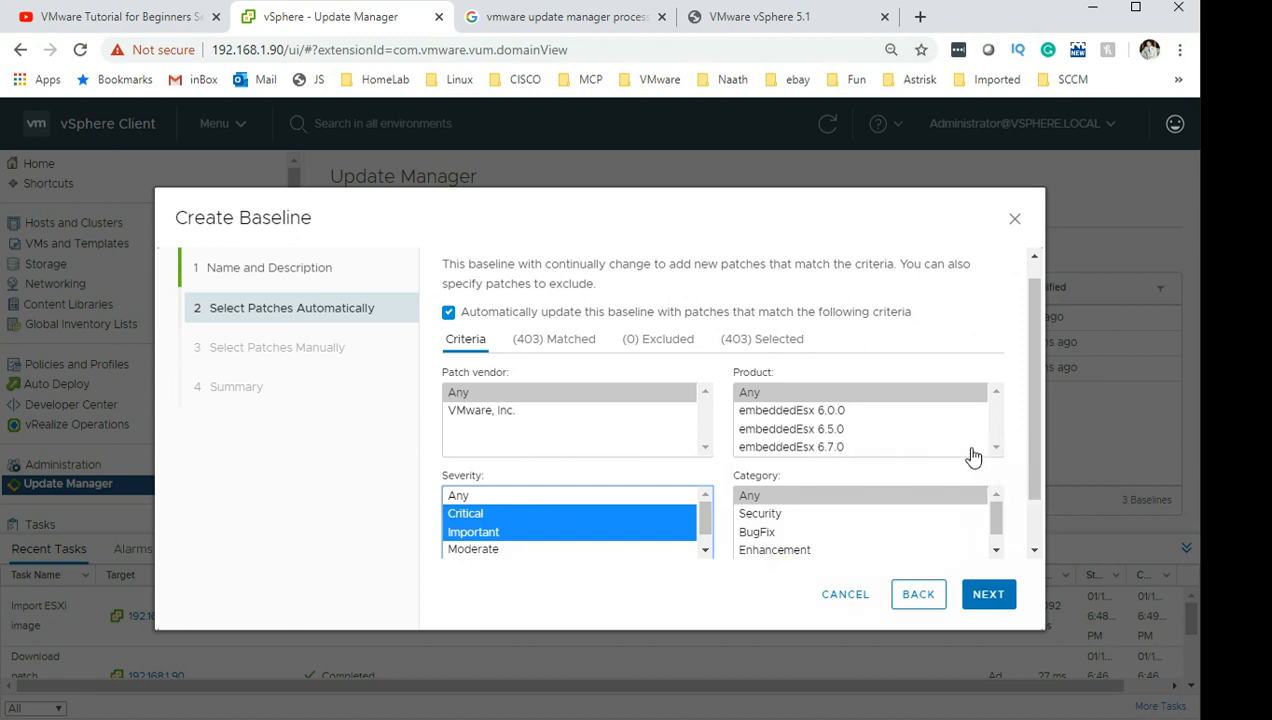
click(848, 447)
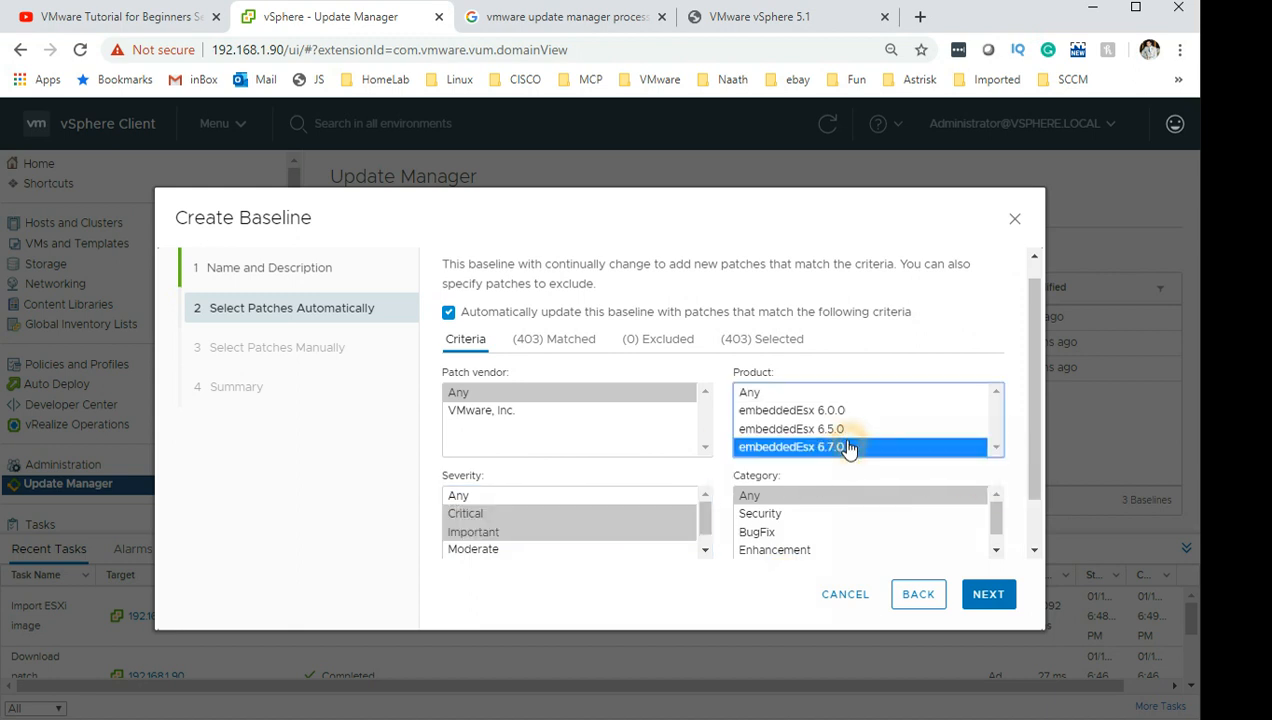
shift+click(850, 429)
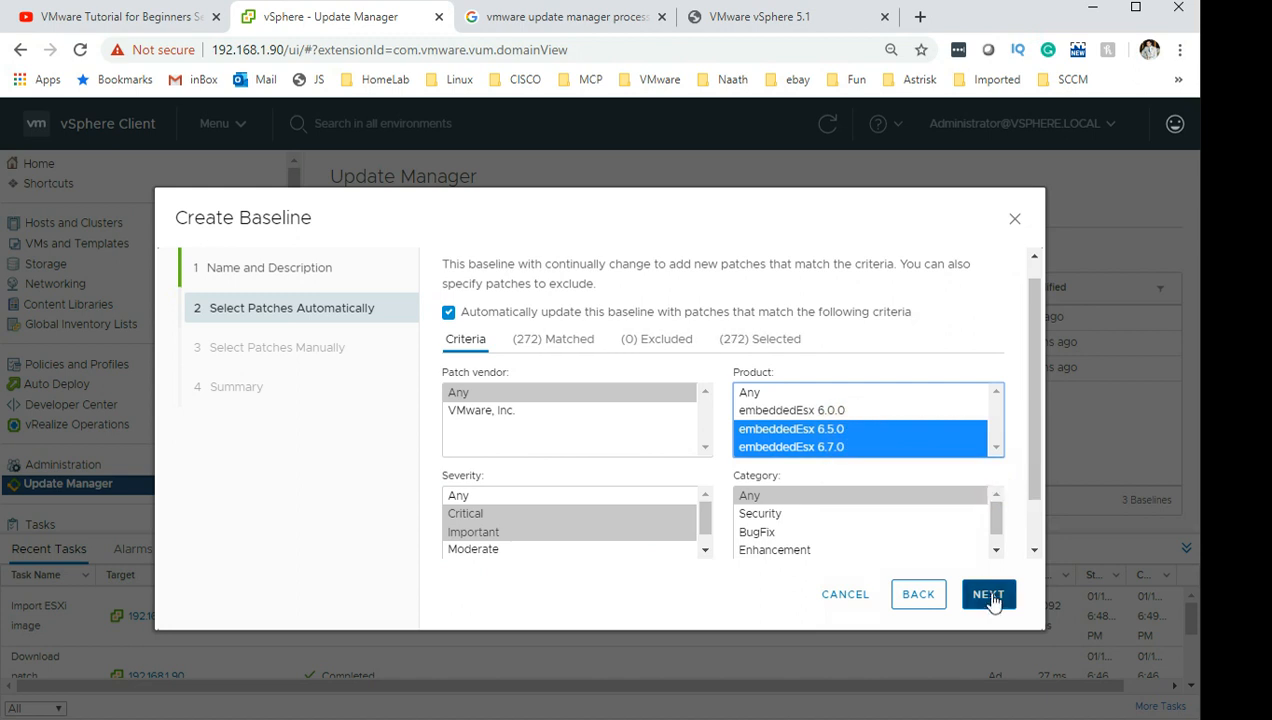
Set the patch vendor to VMware, Inc., add embeddedEsx 6.5.0 and 6.7.0 to the product selection, and proceed to manual patch selection
ctrl+click(467, 412)
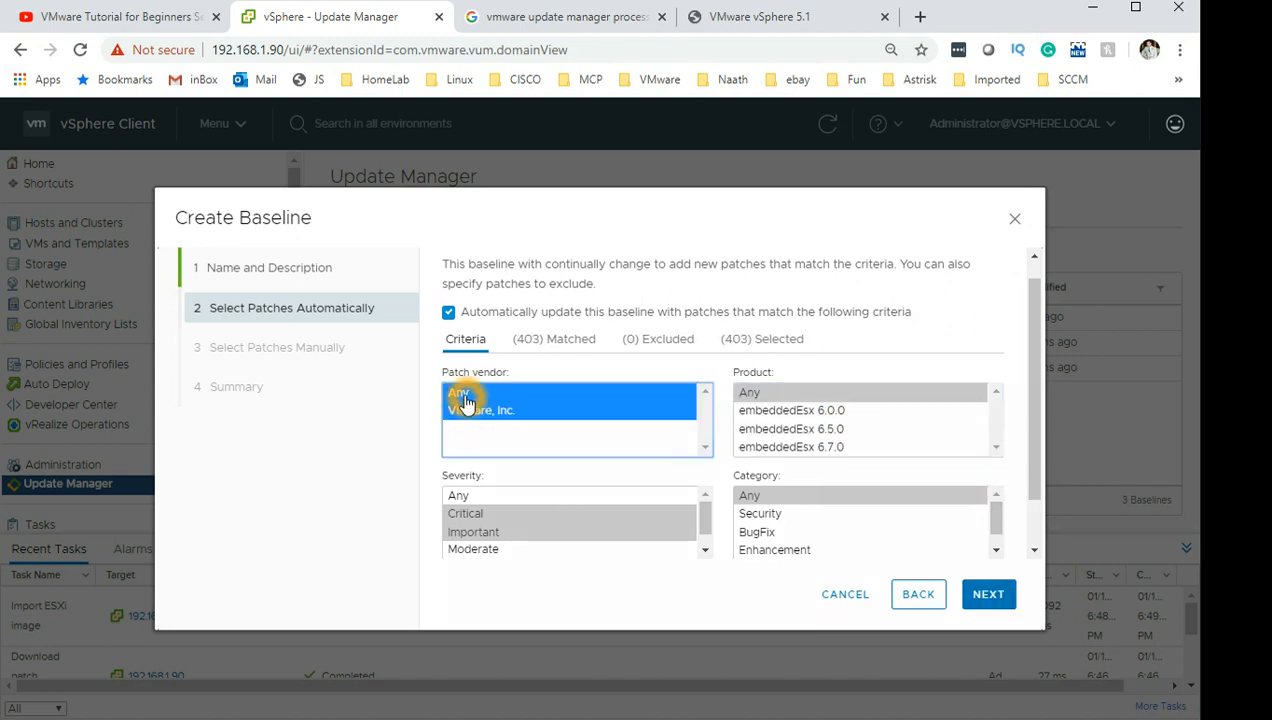
ctrl+click(515, 411)
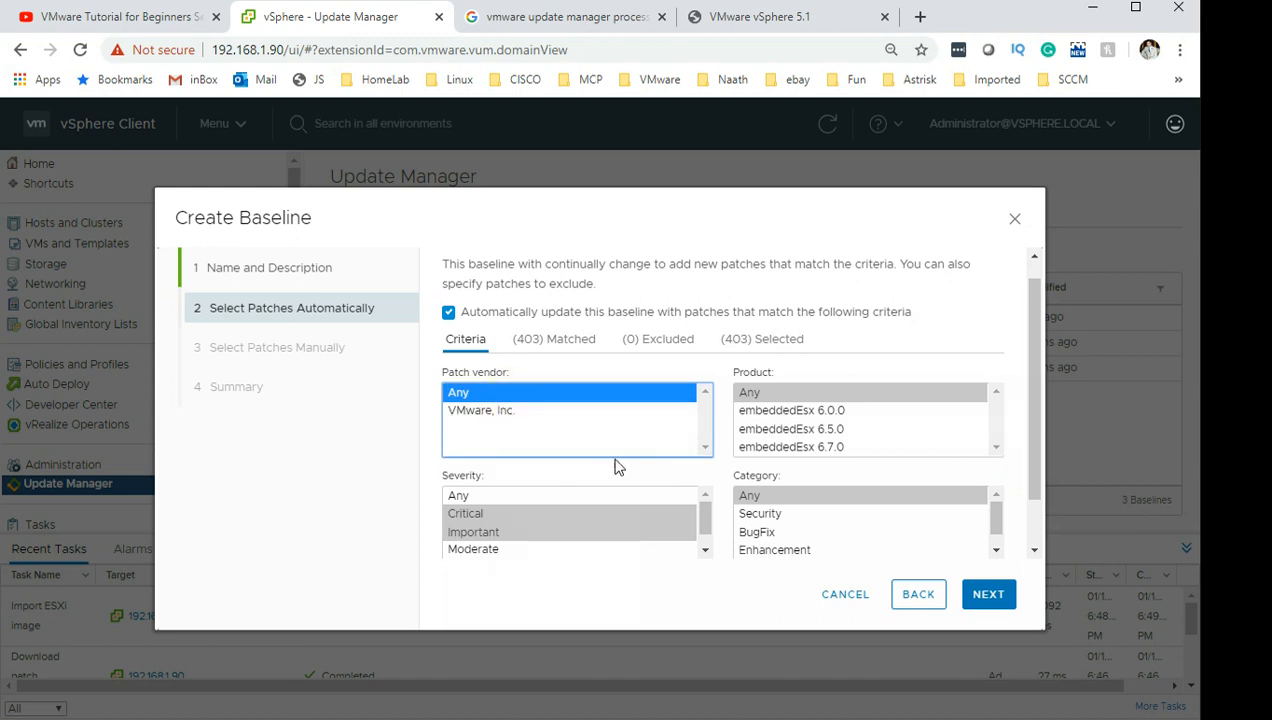
click(463, 412)
ctrl+click(842, 430)
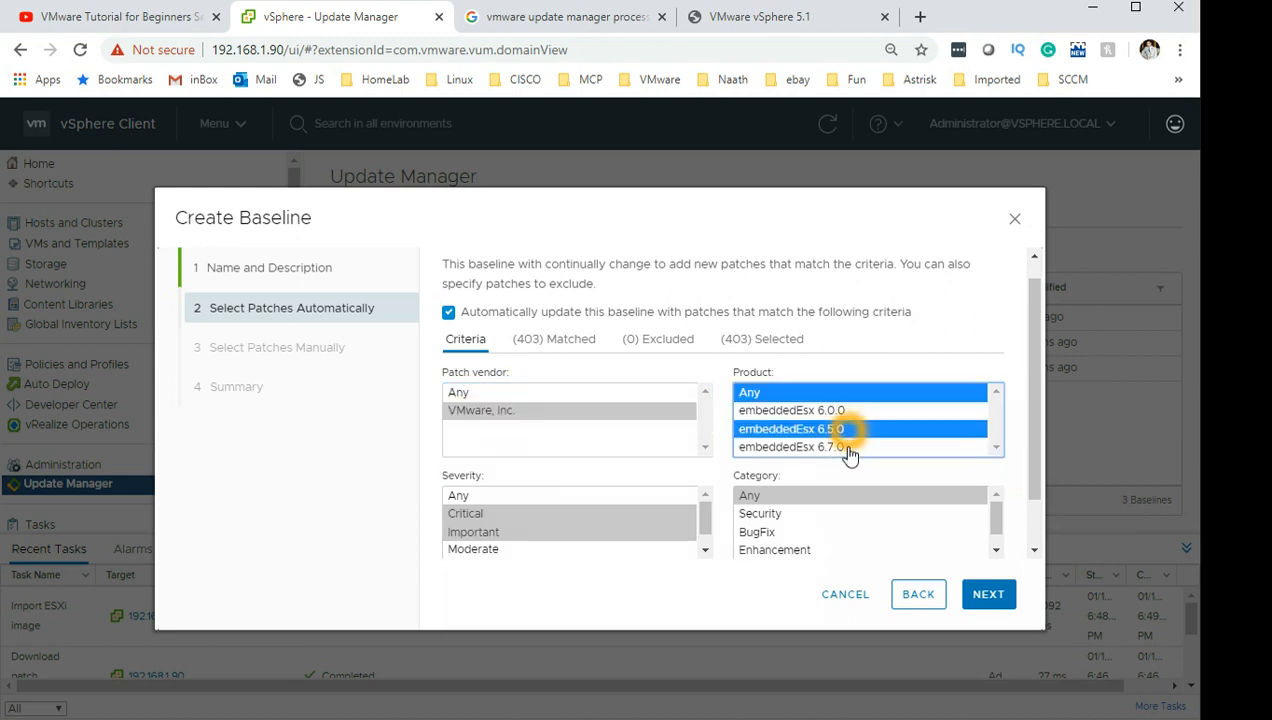
ctrl+click(845, 448)
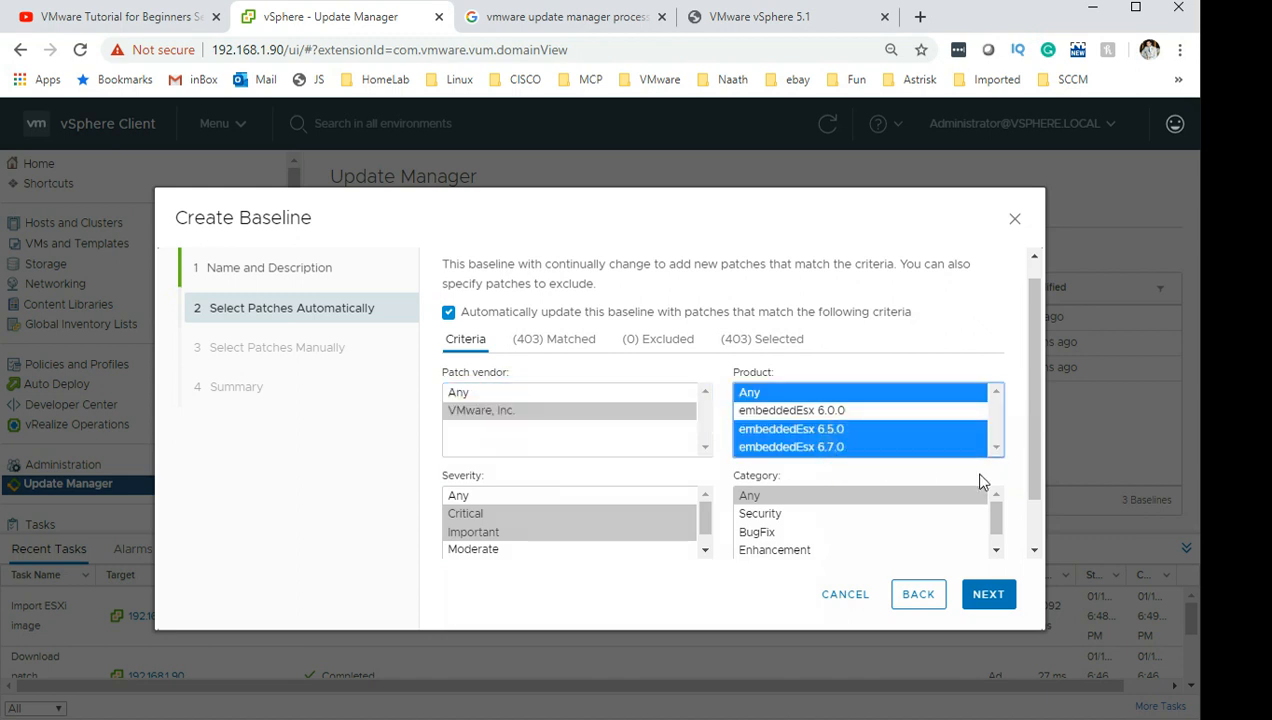
click(996, 552)
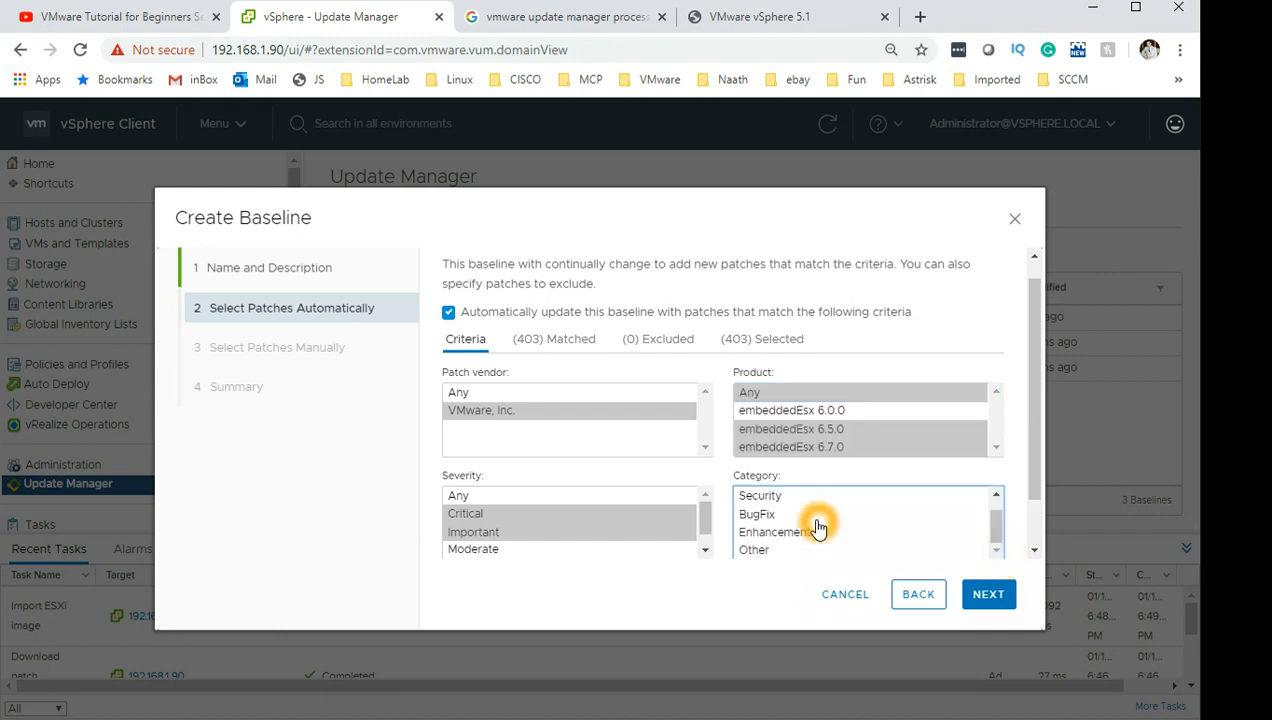
drag(1007, 531, 1004, 507)
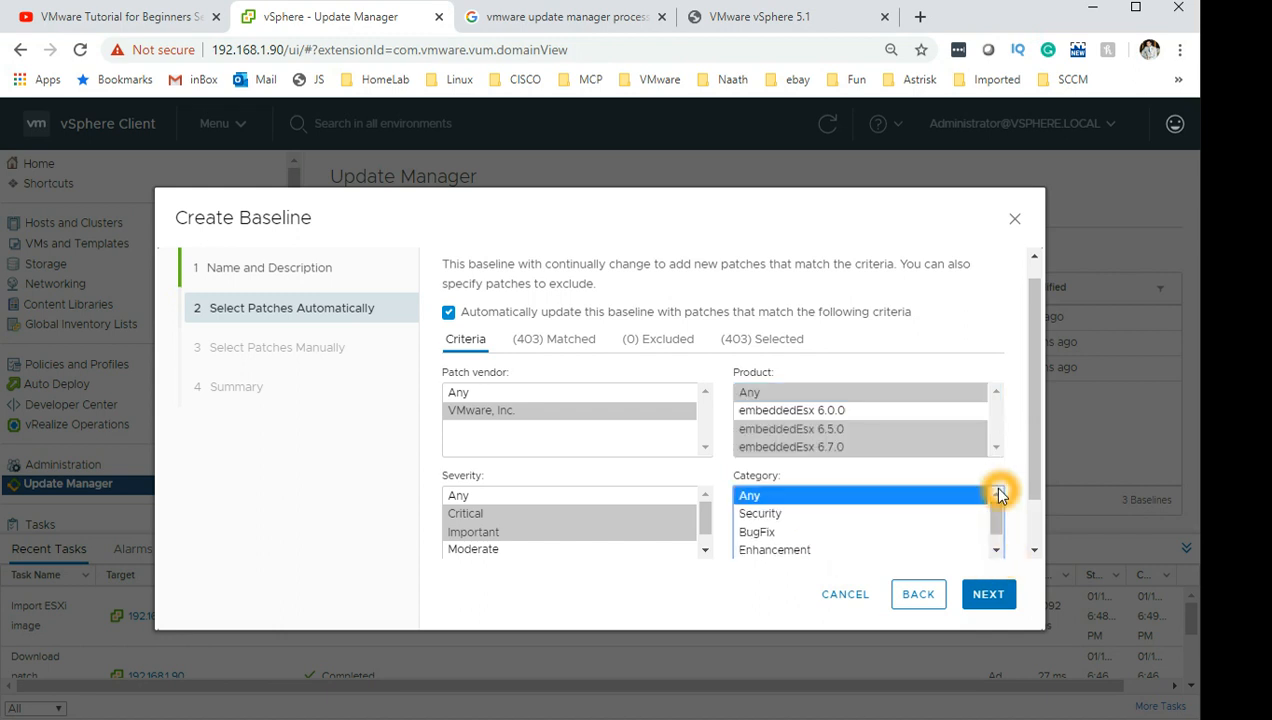
click(998, 598)
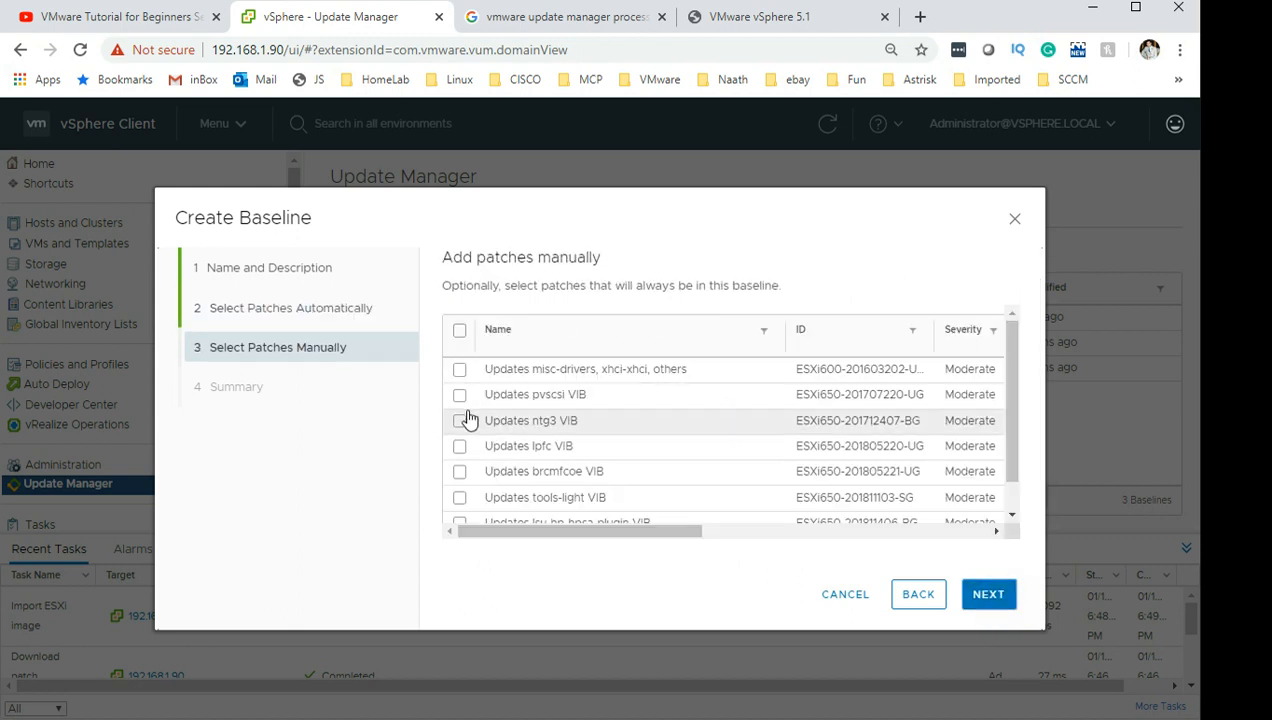
Include all the manually selectable patches in the baseline and proceed to the summary
click(996, 602)
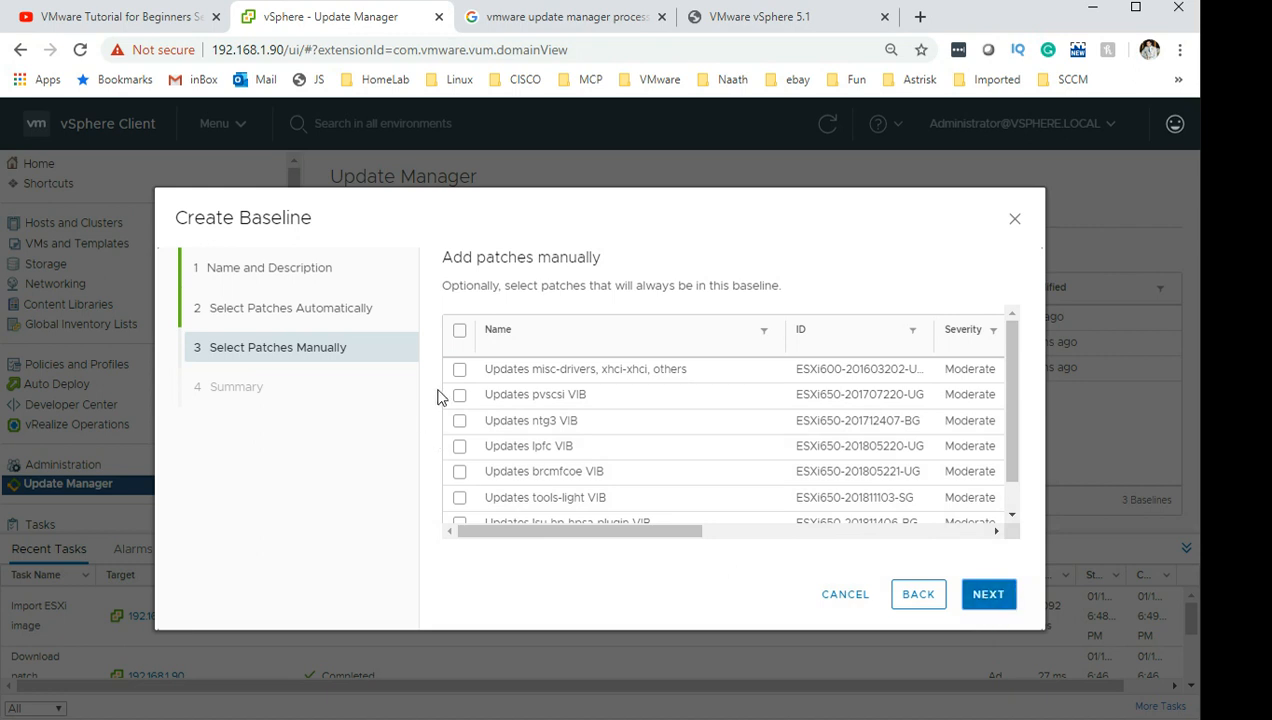
click(460, 331)
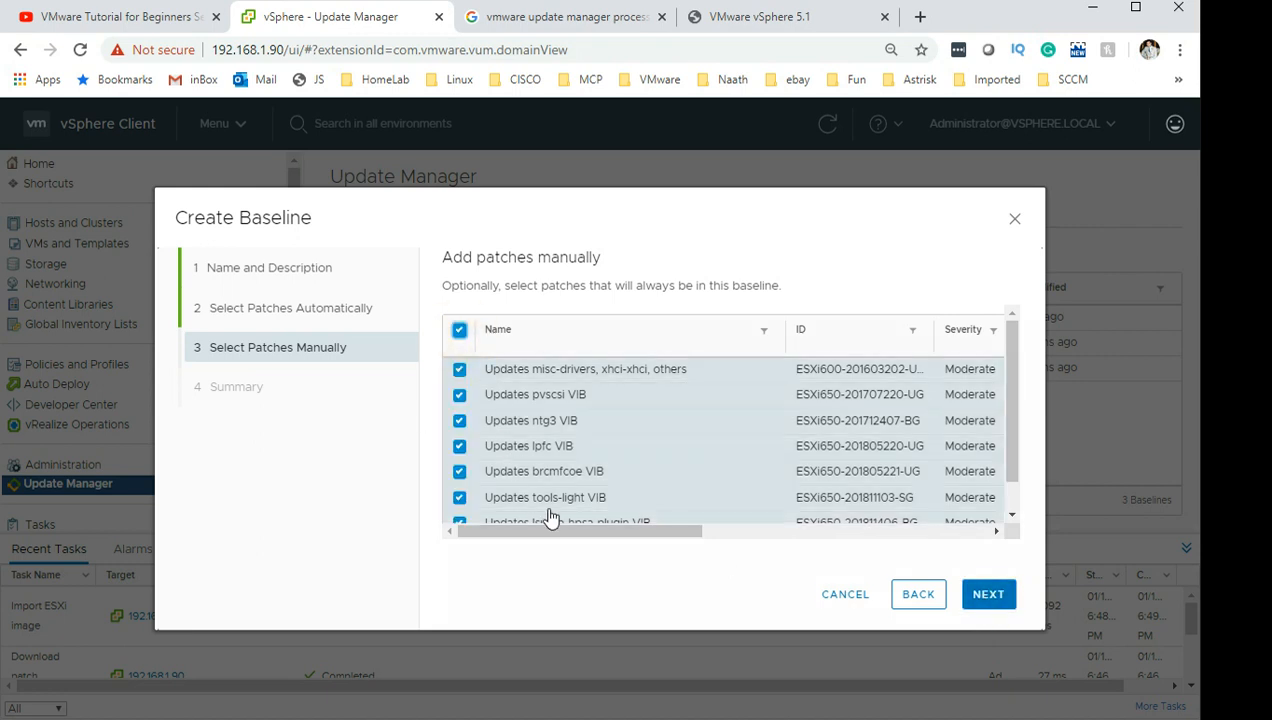
click(994, 600)
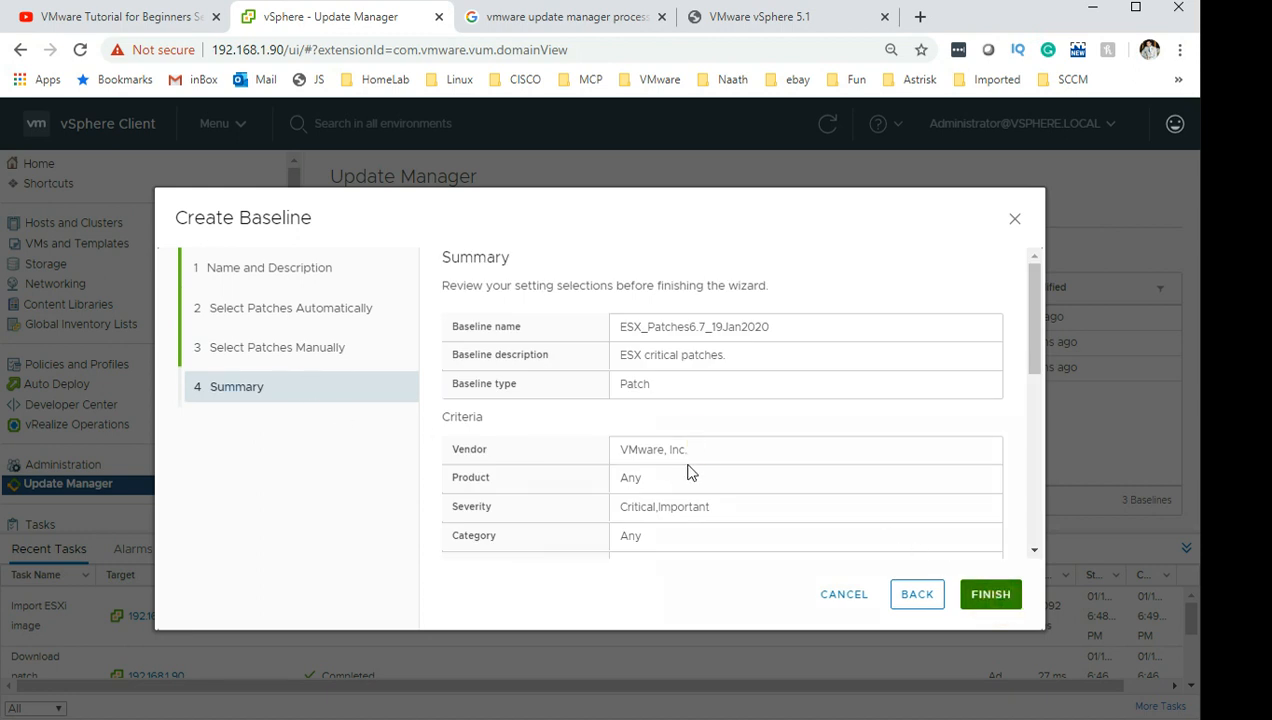
Review the summary of the ESX_Patches6.7_19Jan2020 baseline and finish creating it
click(1007, 591)
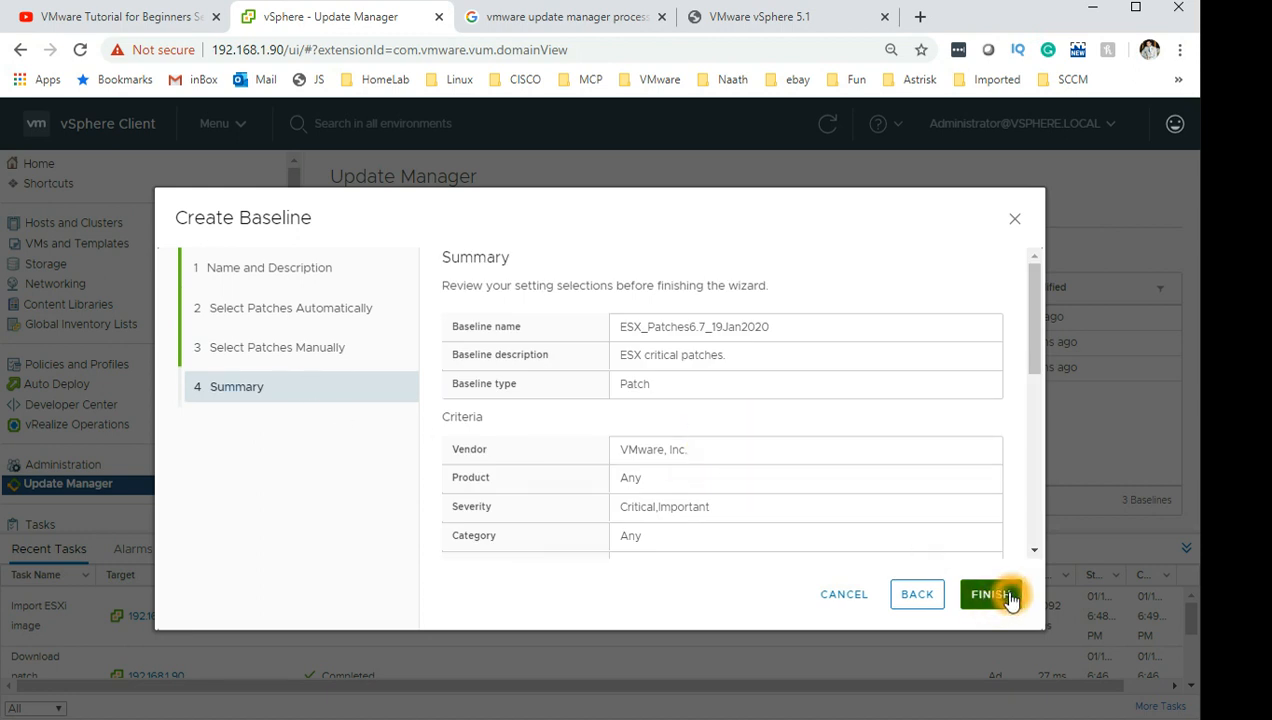
click(703, 333)
click(741, 338)
click(624, 468)
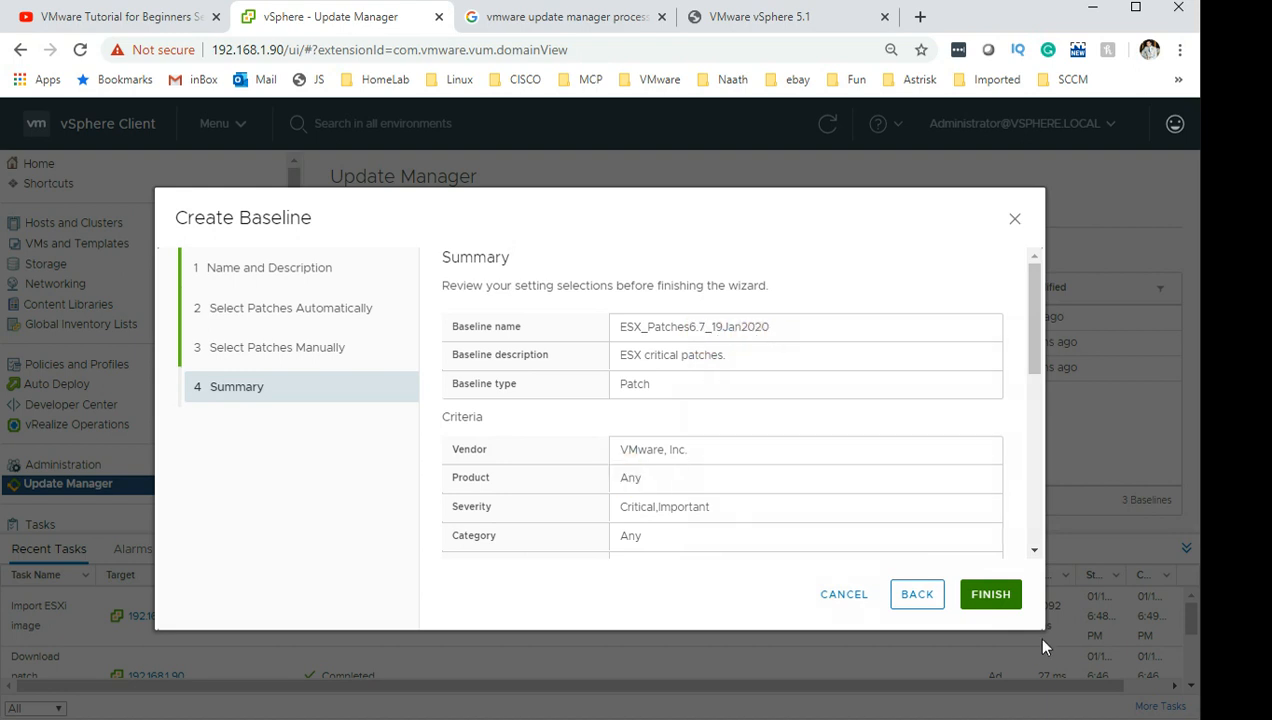
click(1001, 595)
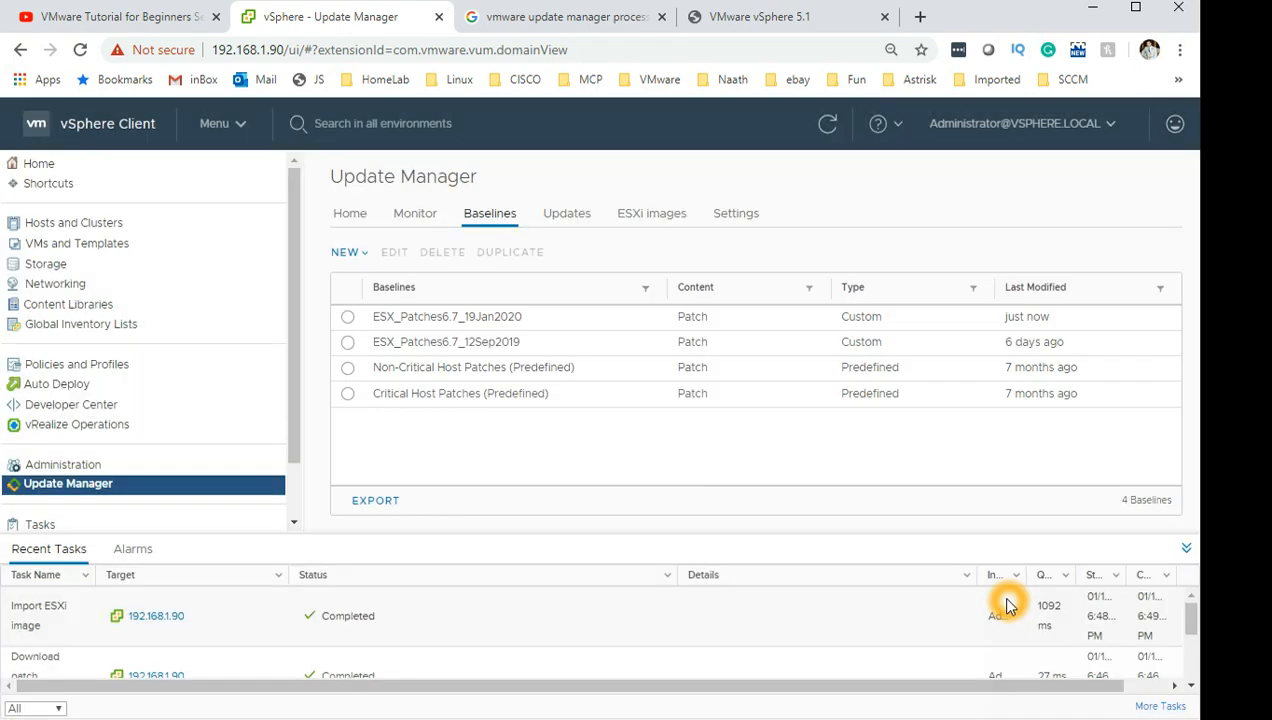
click(476, 317)
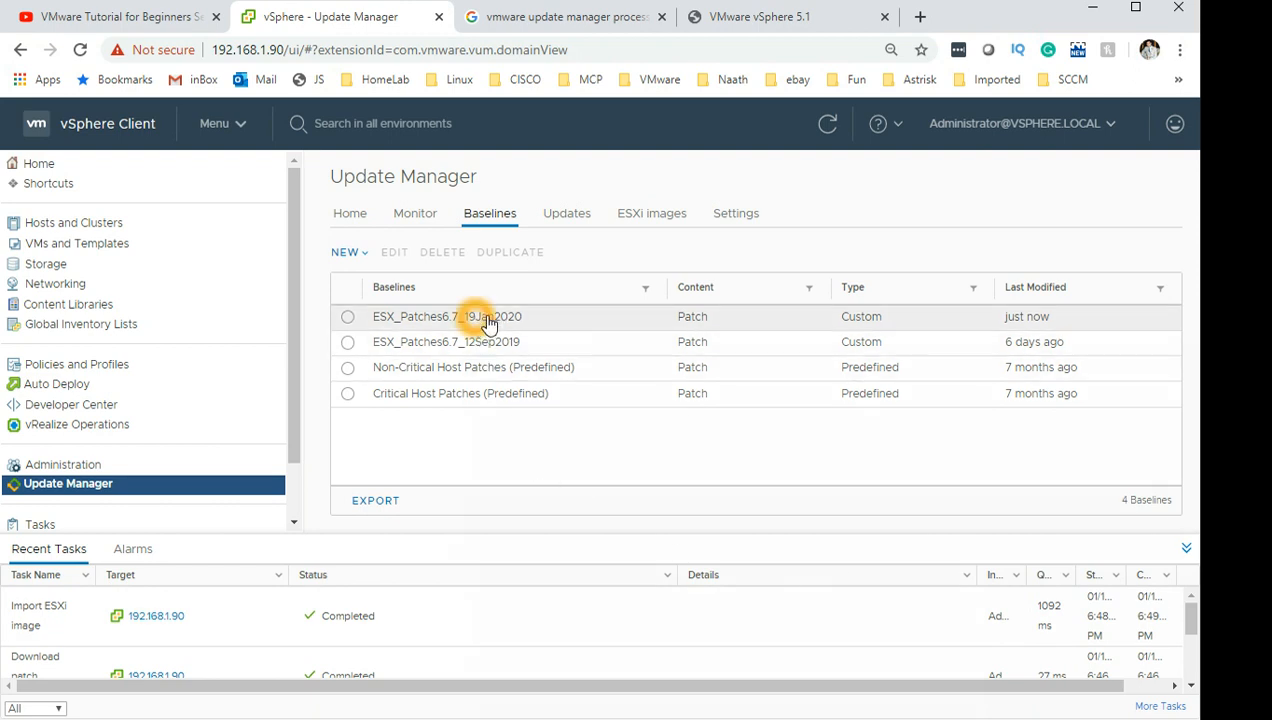
click(534, 330)
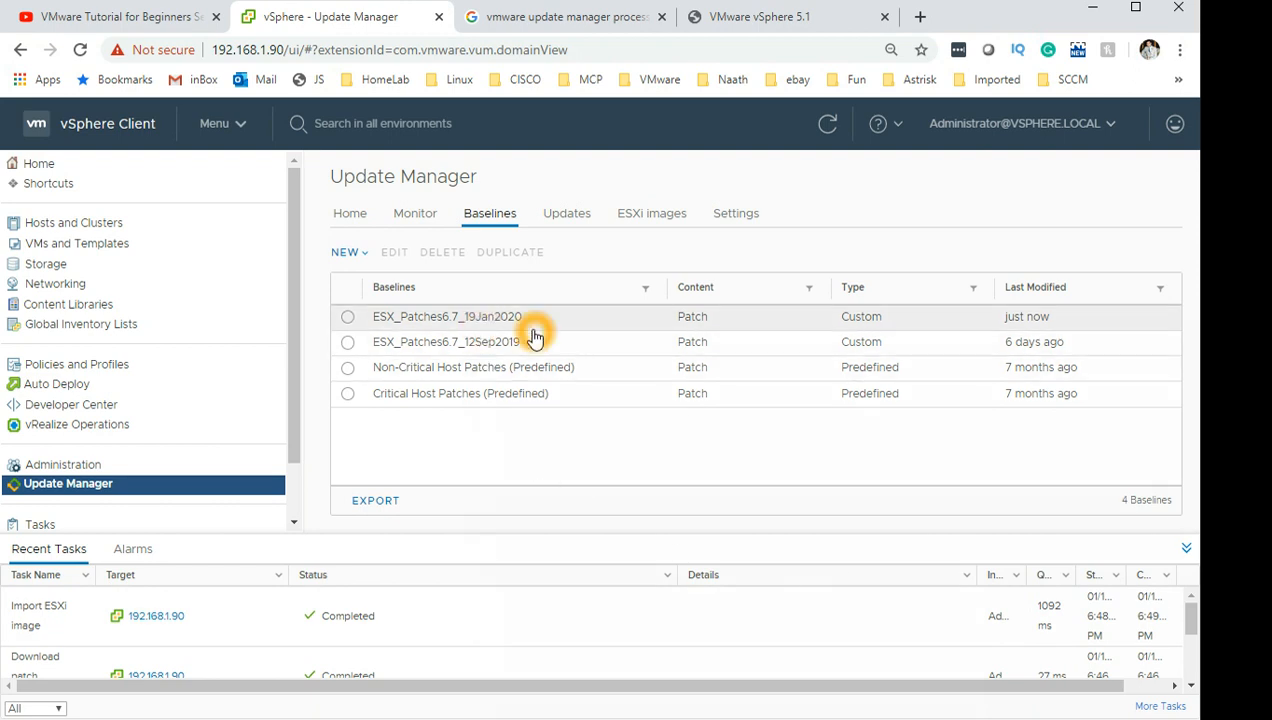
Start a new Upgrade baseline named "Upgrade to 6.7" with the description "Upgrade ESXi to 6.7" and proceed to image selection
click(351, 254)
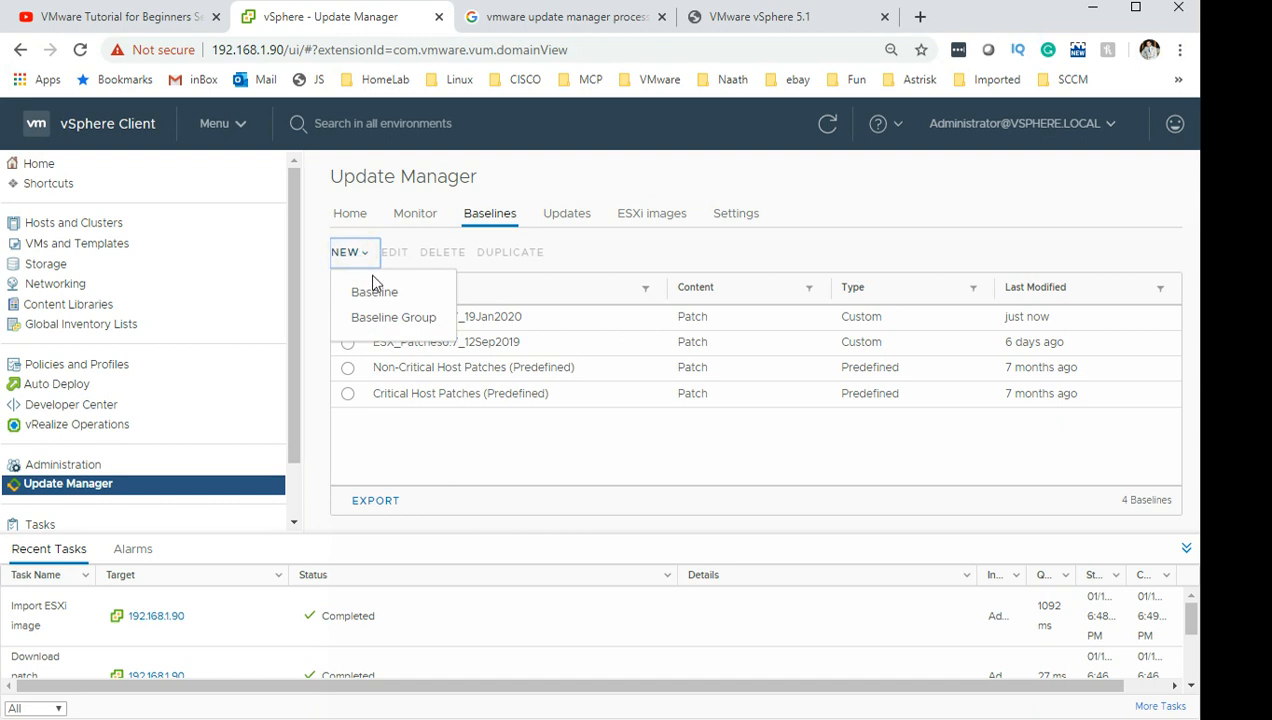
click(394, 304)
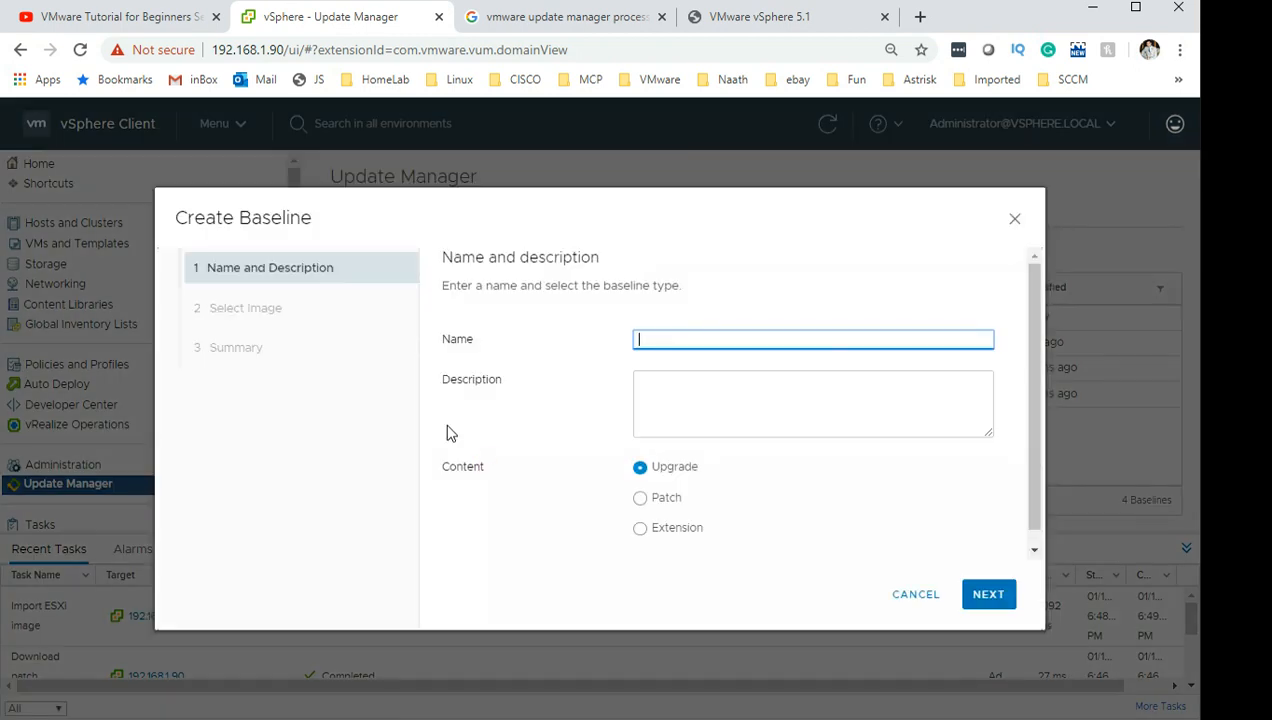
click(682, 337)
click(680, 347)
click(686, 404)
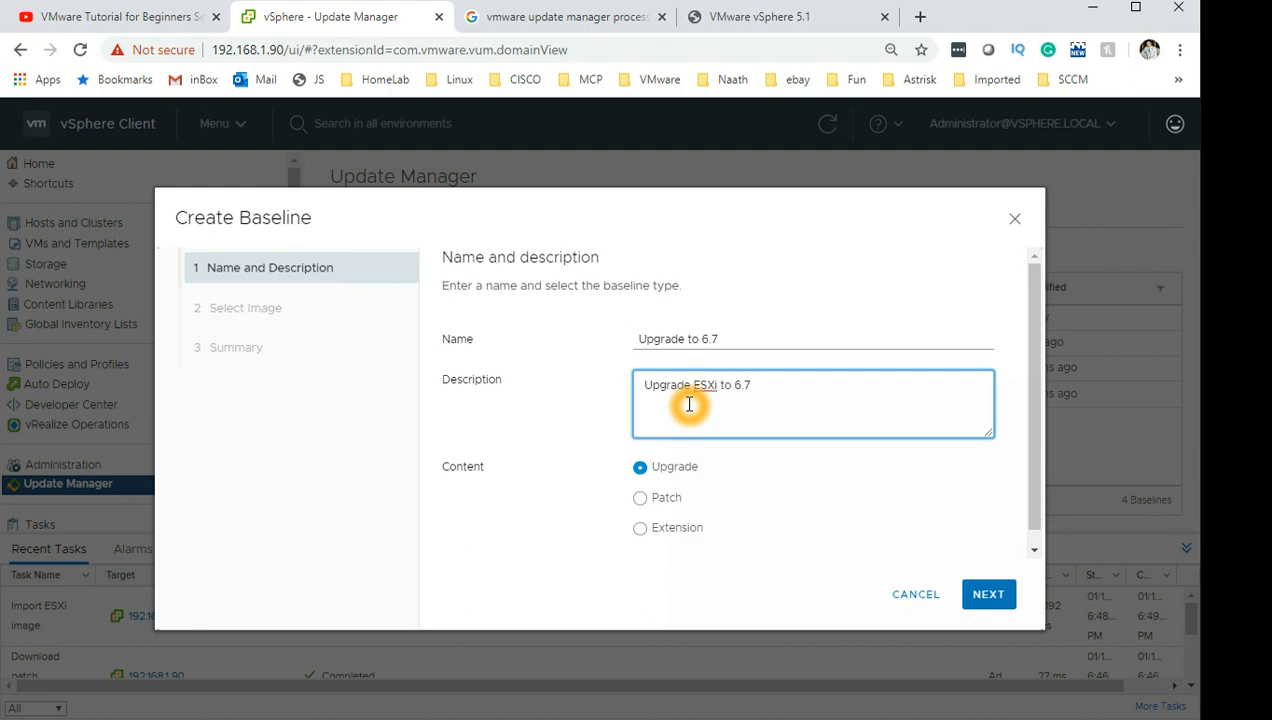
click(1005, 594)
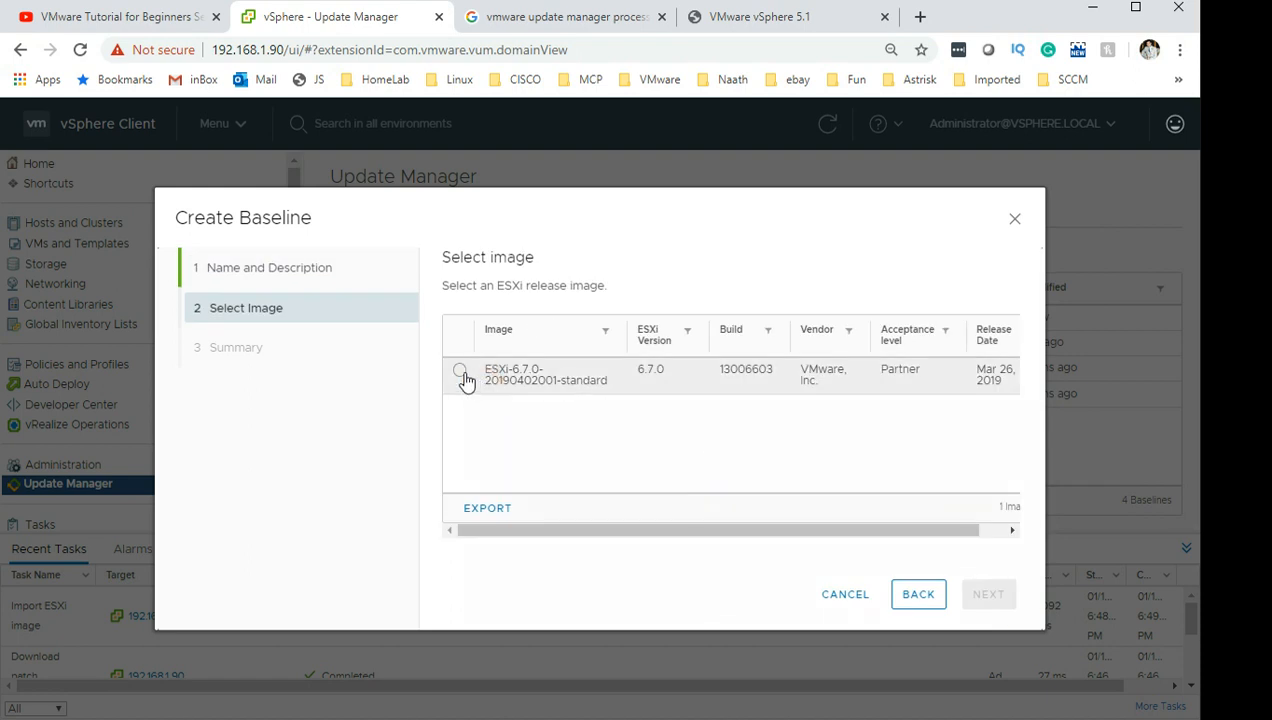
click(466, 378)
click(744, 457)
click(995, 605)
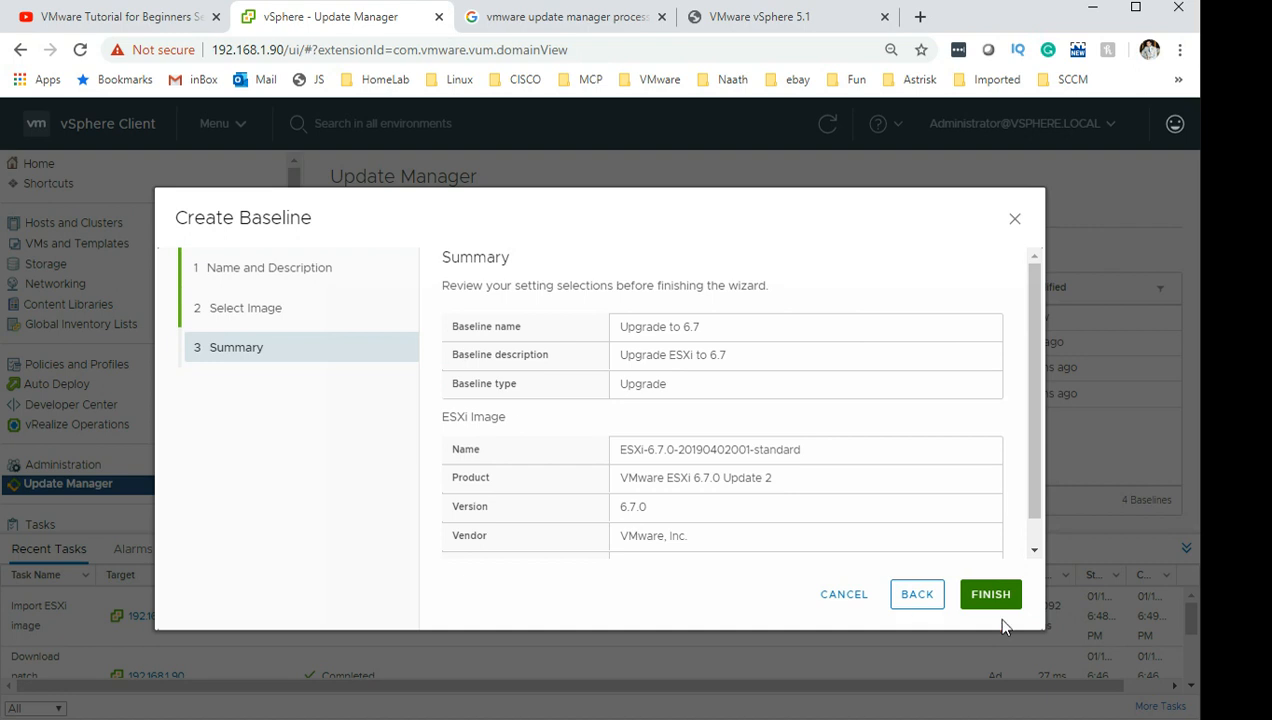
click(998, 600)
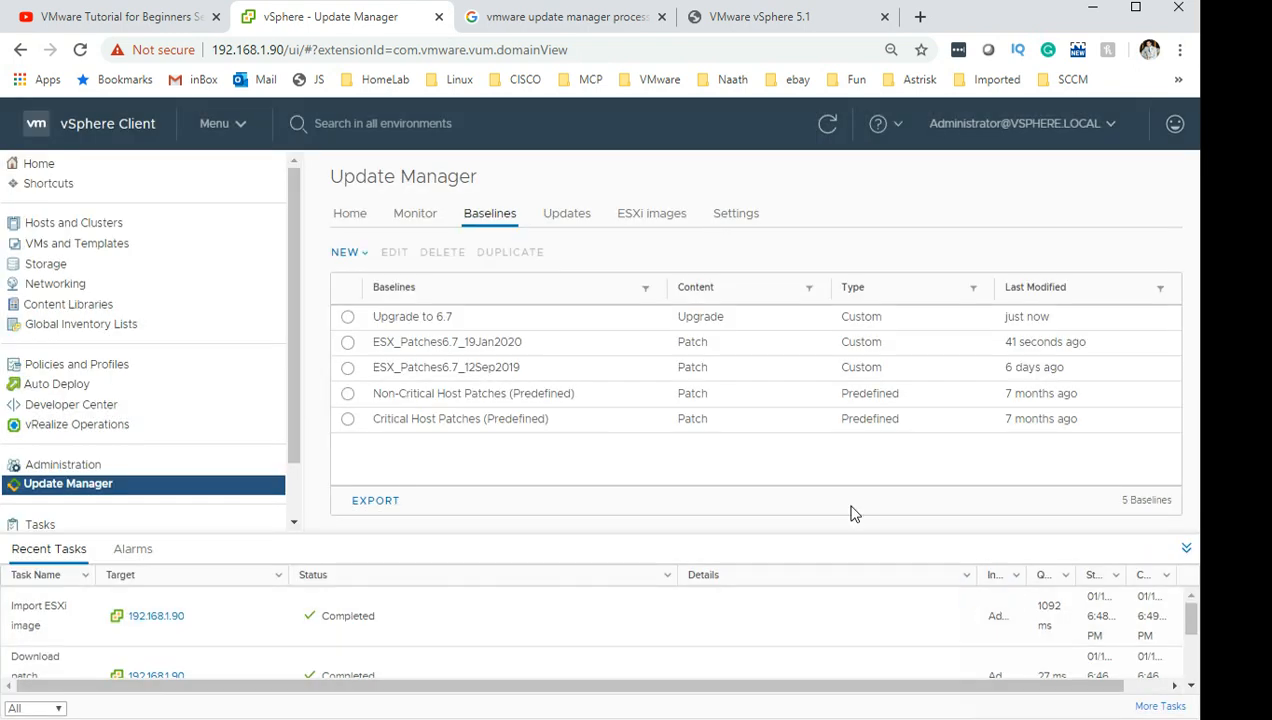
click(430, 316)
click(446, 316)
click(483, 347)
click(476, 314)
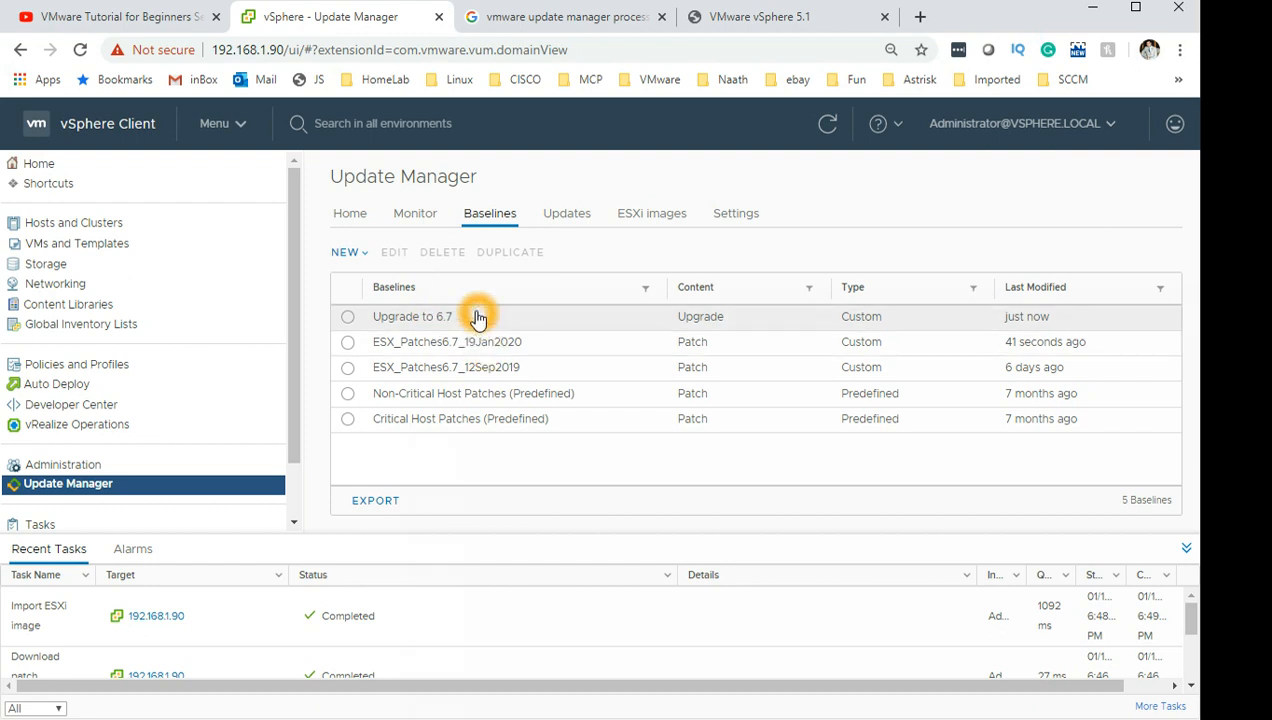
click(408, 343)
click(398, 325)
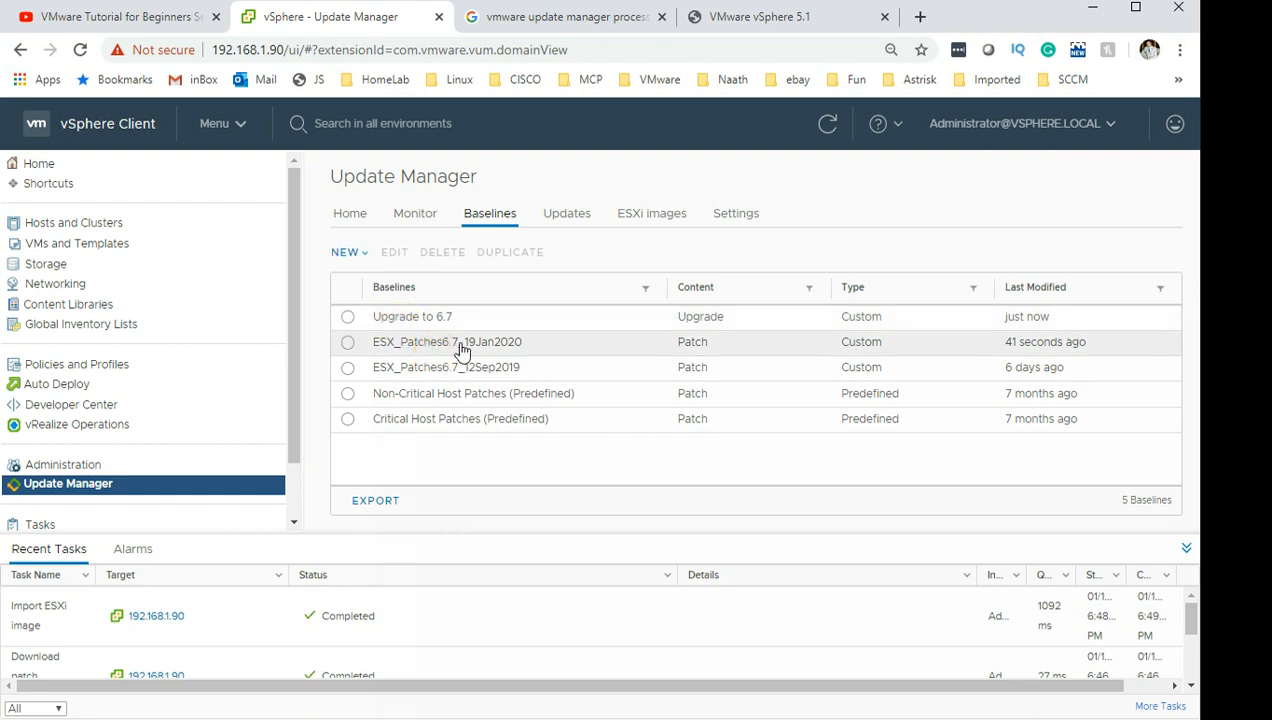
click(525, 338)
Start a new baseline group and give it the description "Upgrade and patch"
click(335, 257)
click(346, 258)
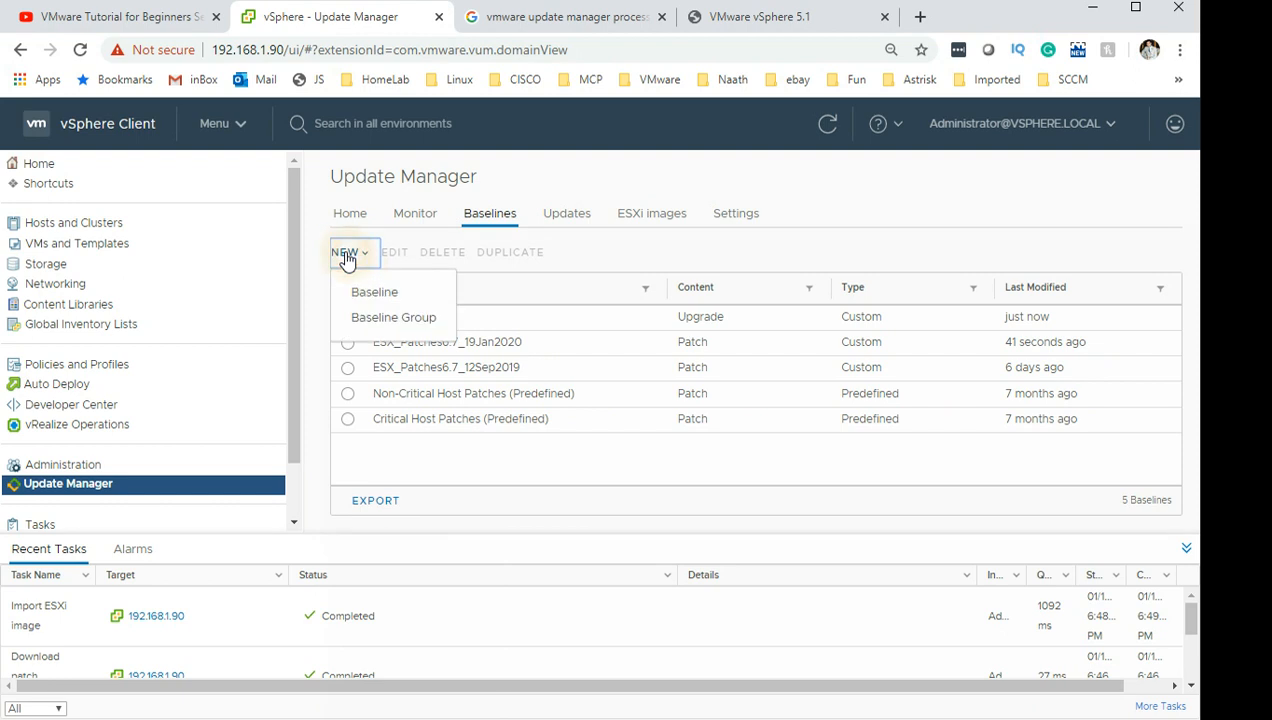
click(413, 326)
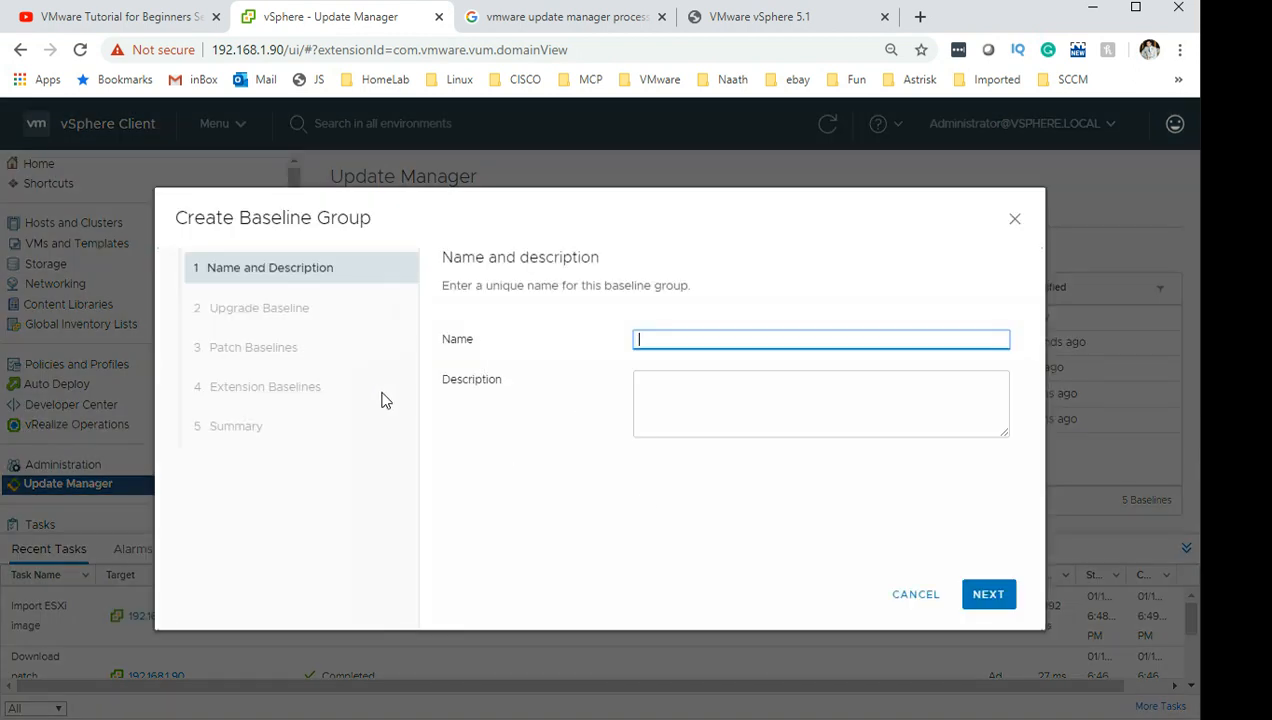
click(670, 343)
click(670, 345)
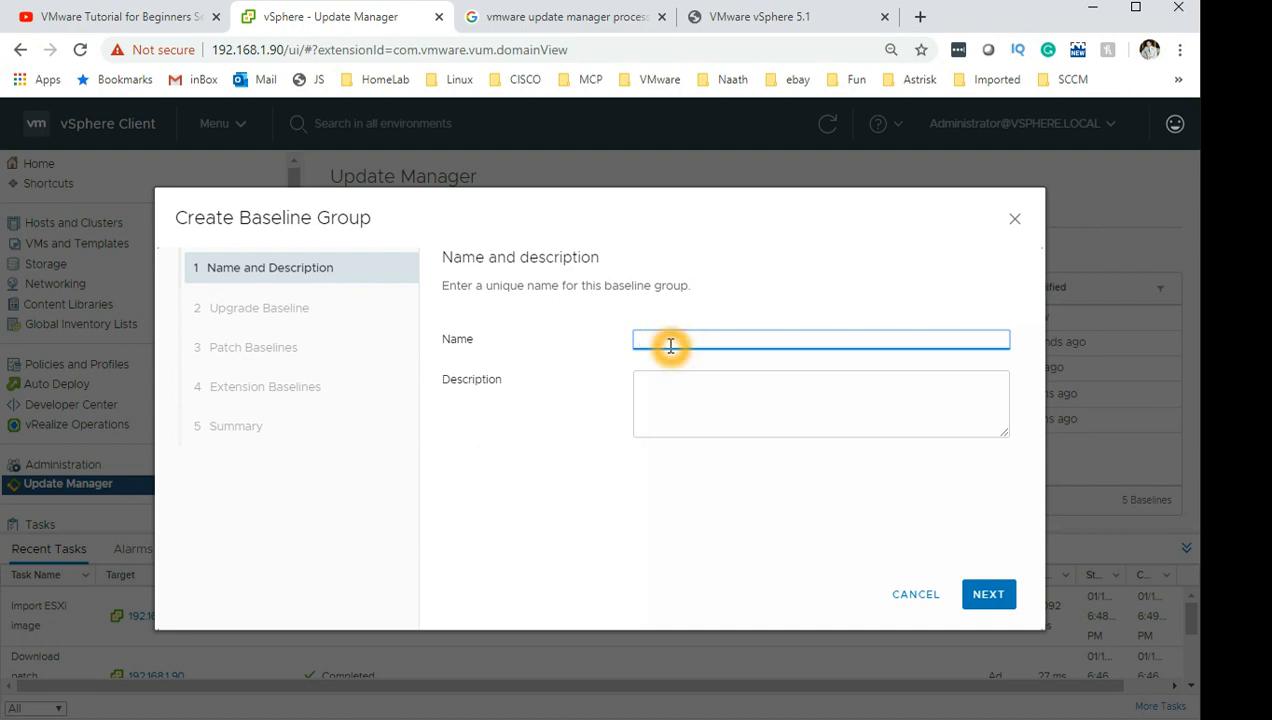
text(B)
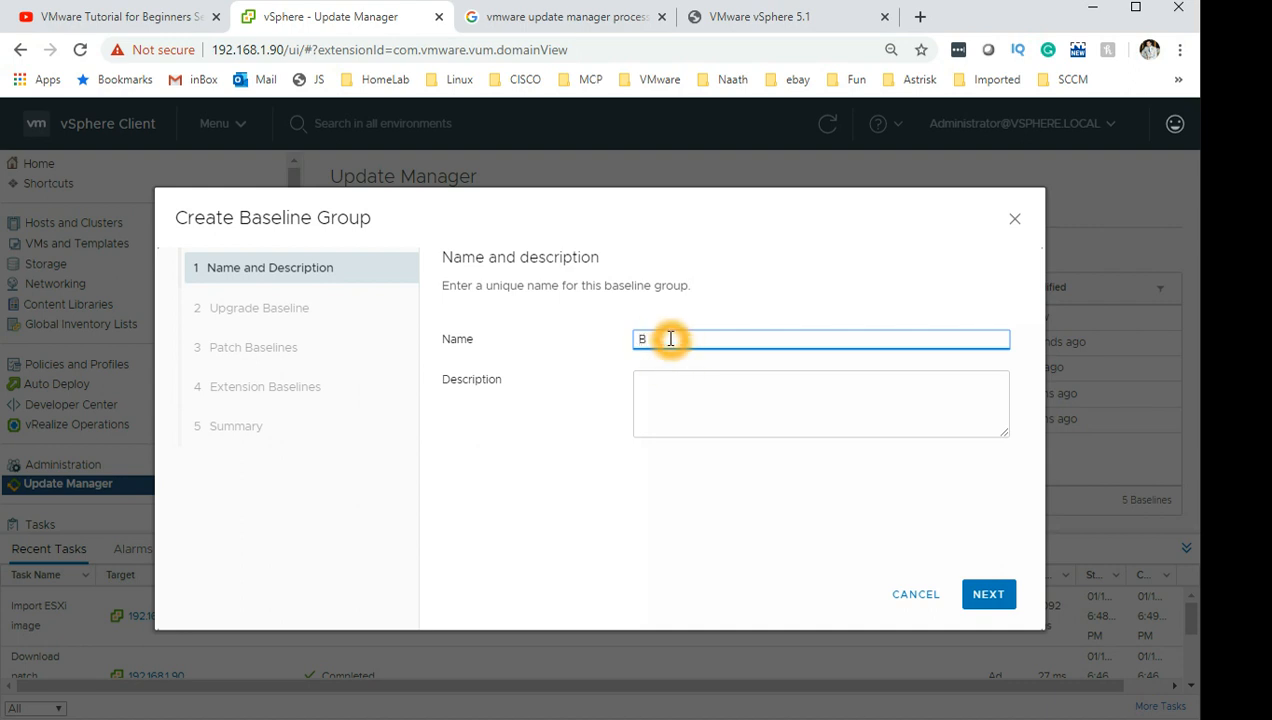
key(BackSpace)
text(Pa)
key(BackSpace)
text(Up)
click(759, 327)
drag(756, 341, 673, 390)
Set the baseline group's name to "Upgrade and patch 6.7"
click(769, 336)
key(ctrl+c)
key(BackSpace)
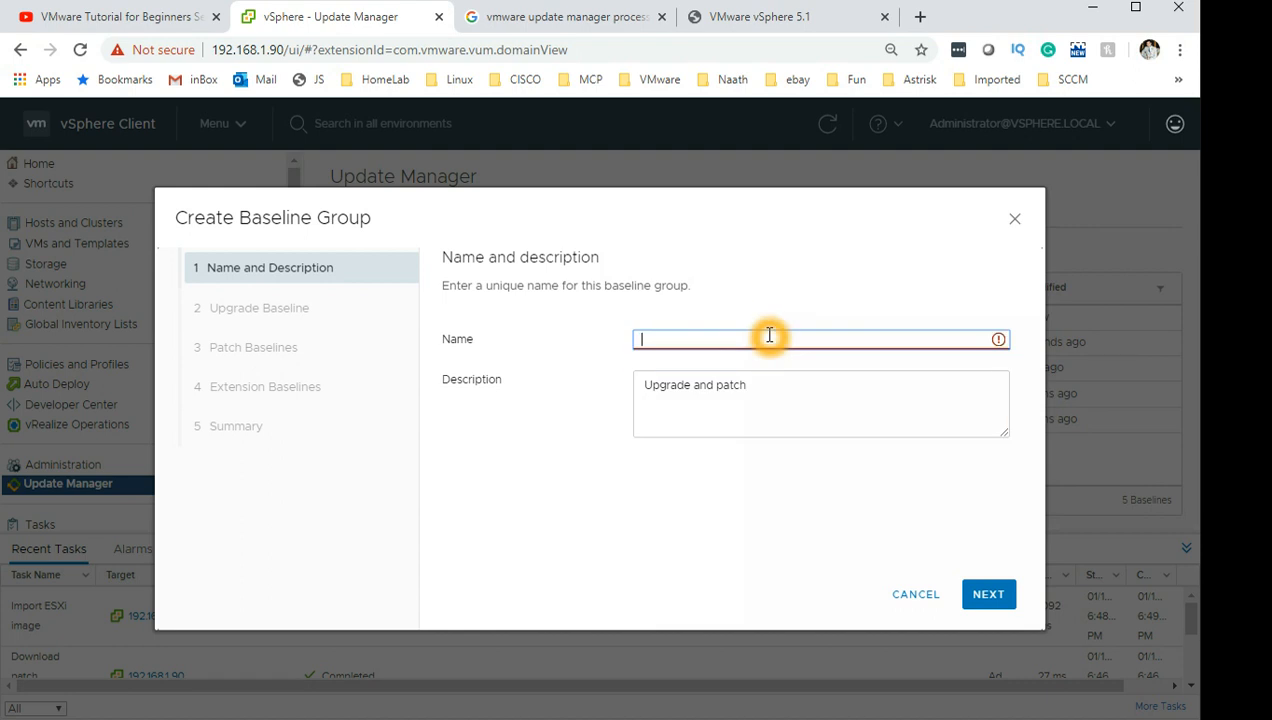
key(ctrl+v)
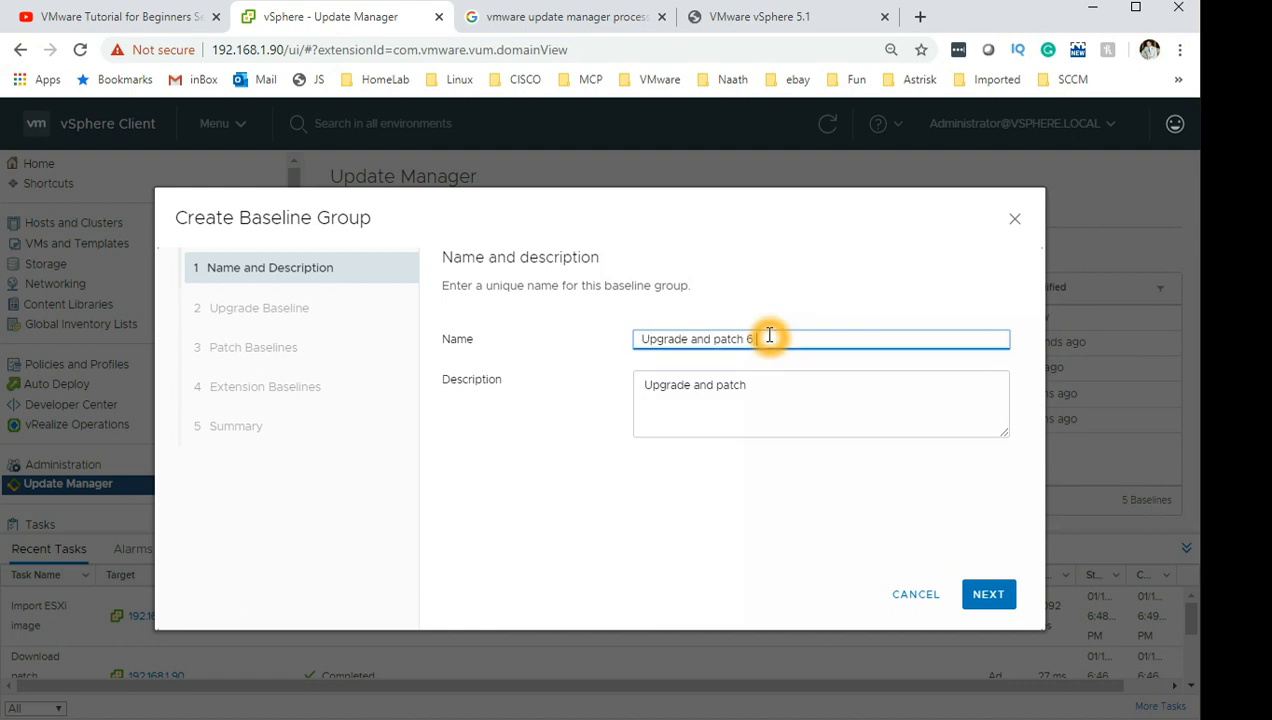
text(6.7)
Add the "Upgrade to 6.7" upgrade baseline to the baseline group and proceed to the patch baselines
click(986, 597)
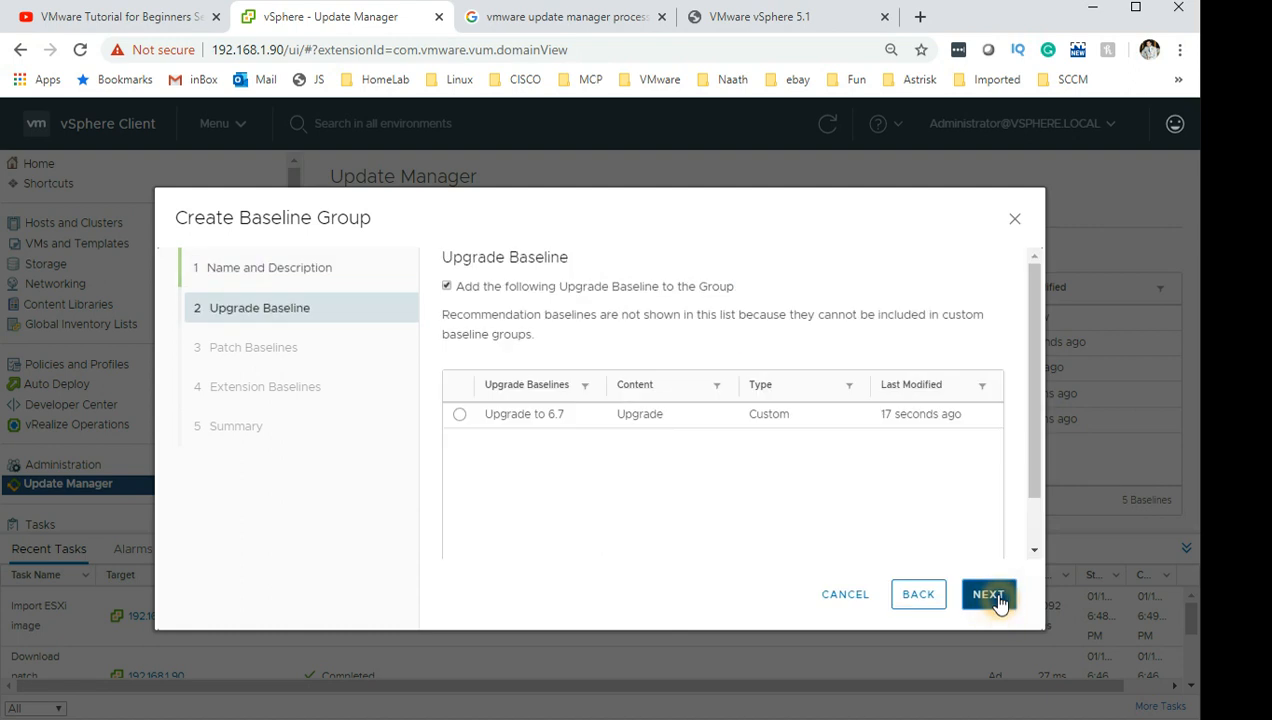
click(461, 416)
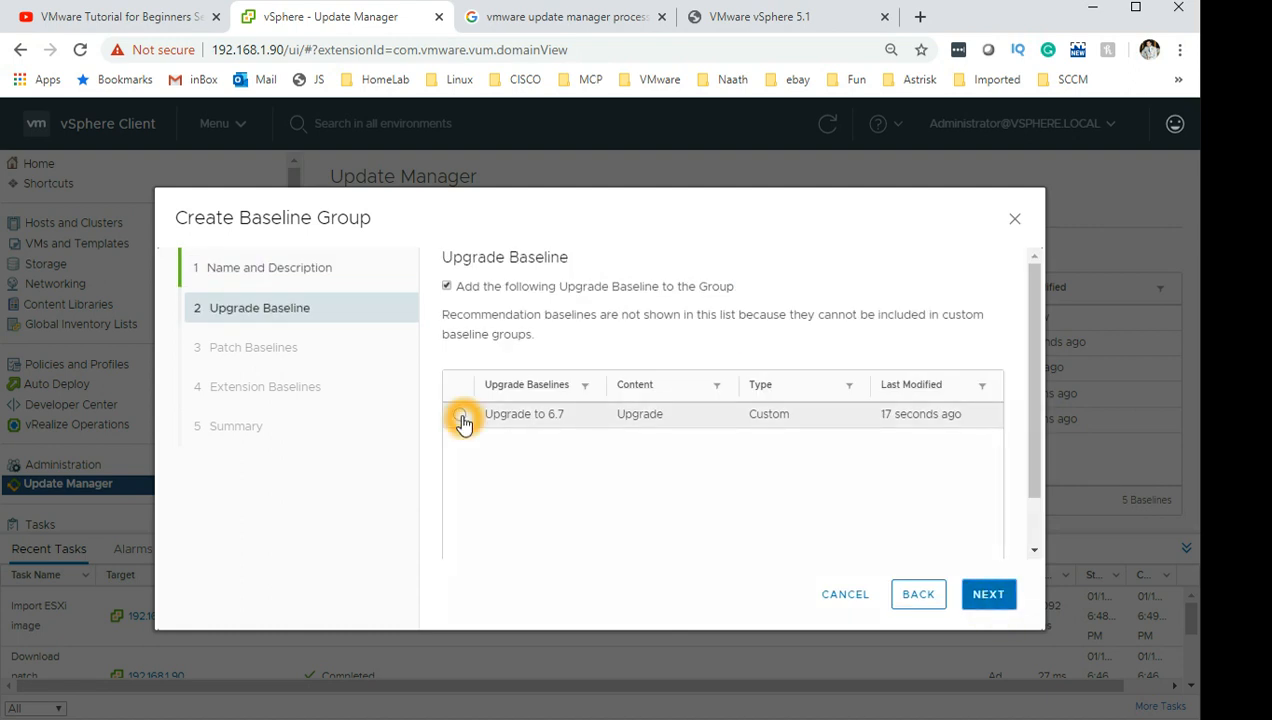
click(998, 600)
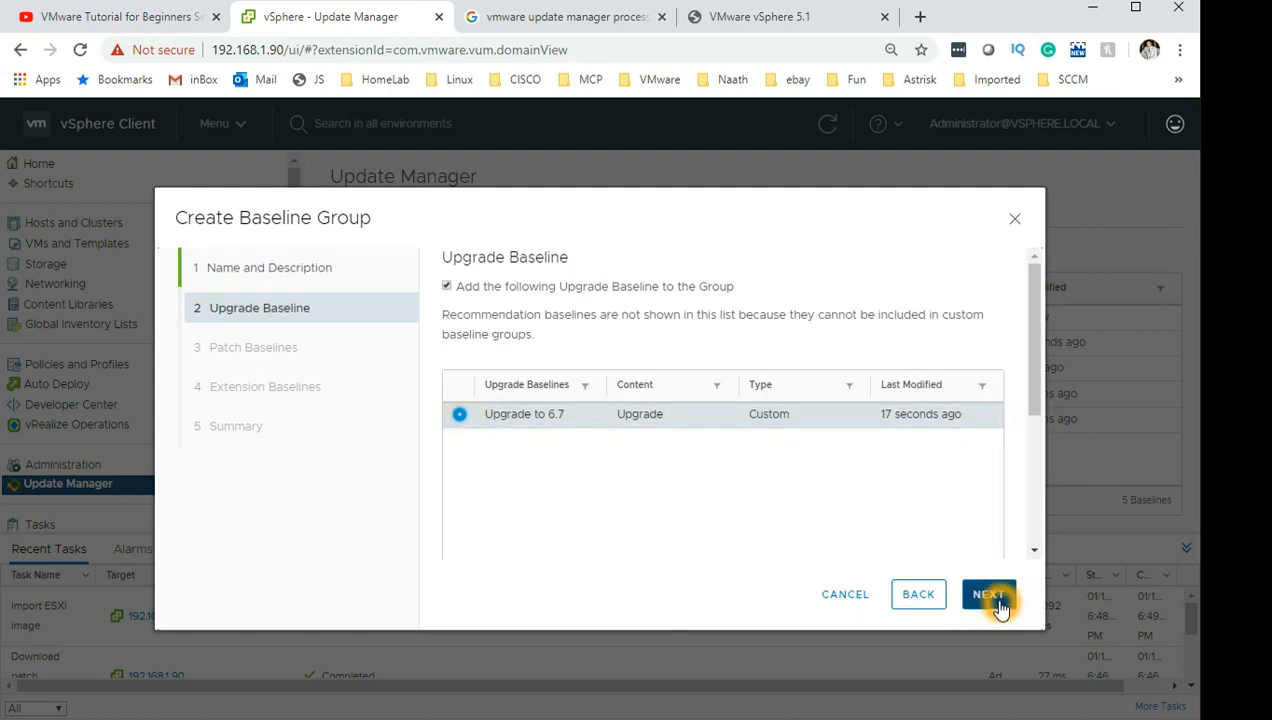
click(998, 600)
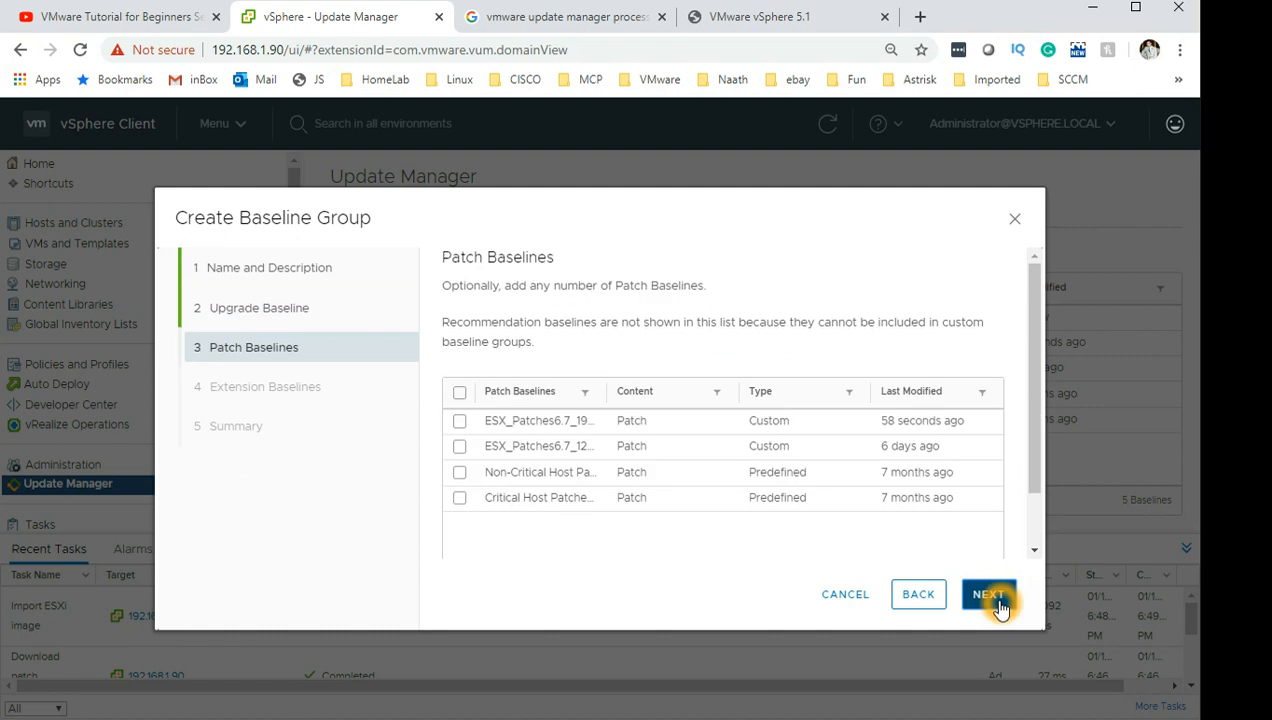
Add the ESX_Patches6.7_19Jan2020 patch baseline to the group and finish creating it without any extension baselines
click(532, 469)
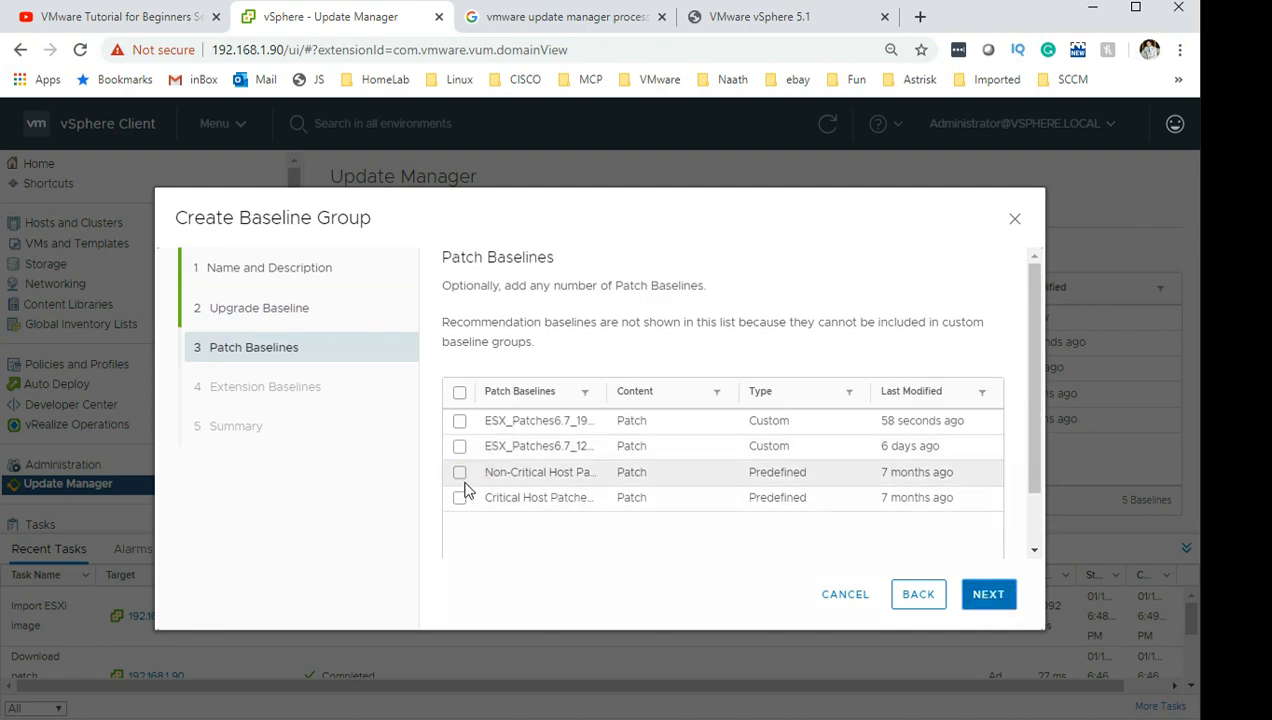
click(460, 422)
drag(605, 391, 696, 392)
click(459, 421)
click(990, 595)
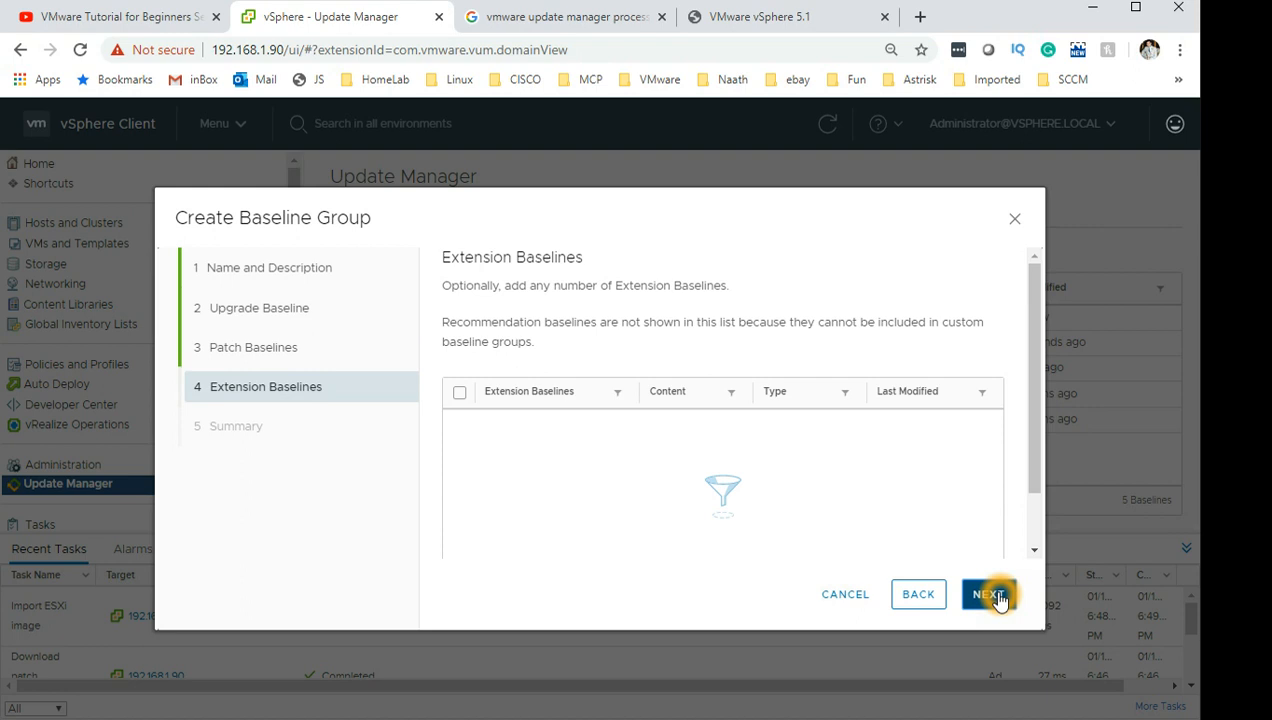
click(459, 392)
click(1006, 594)
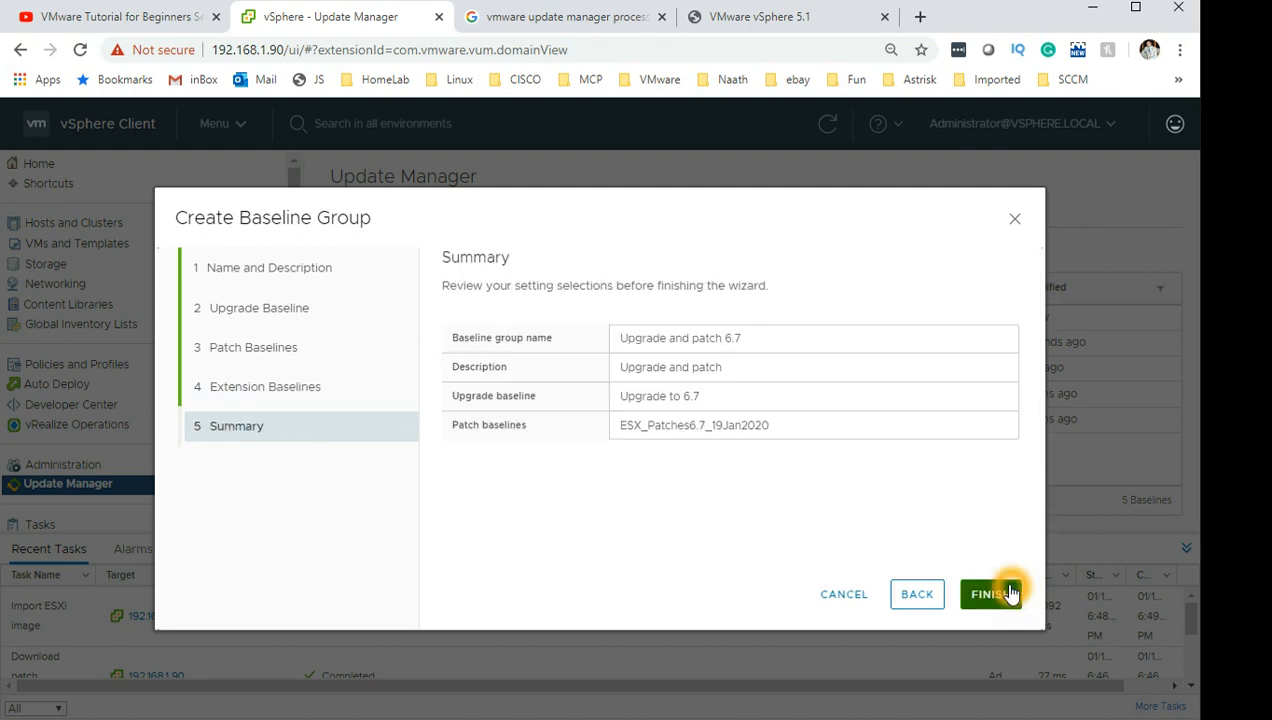
click(1010, 594)
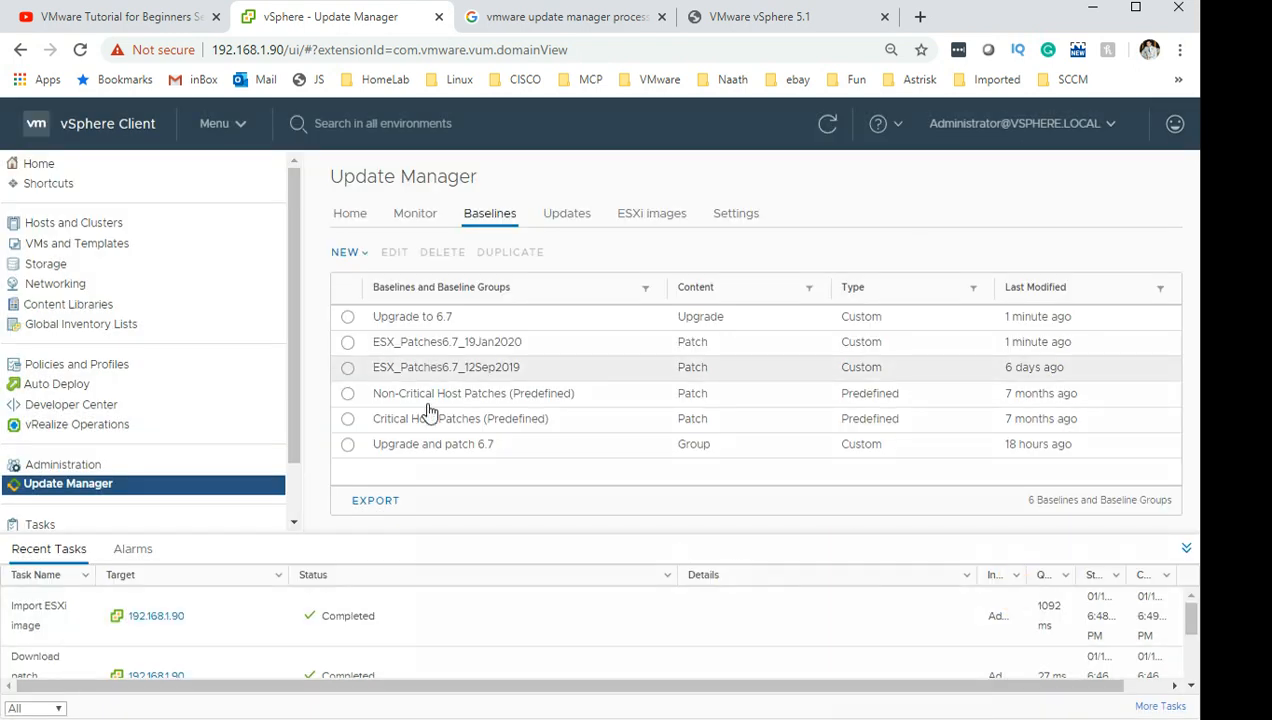
click(526, 450)
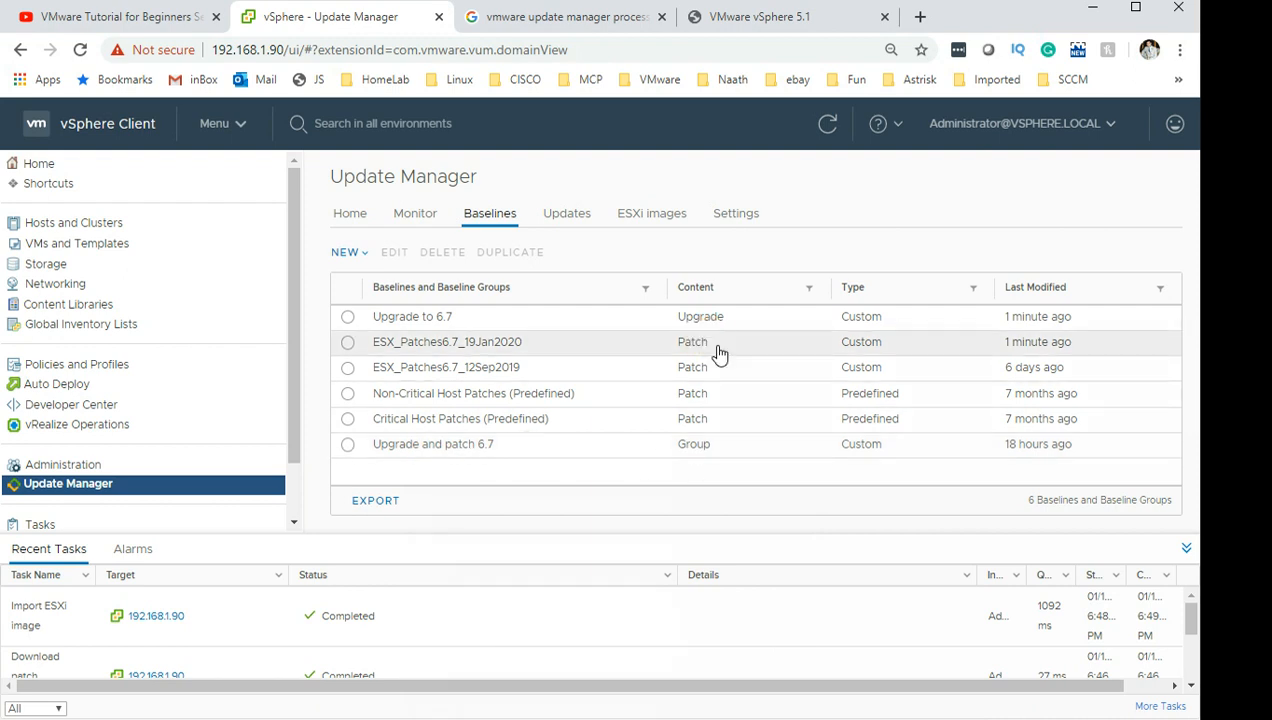
click(476, 447)
click(413, 448)
click(470, 450)
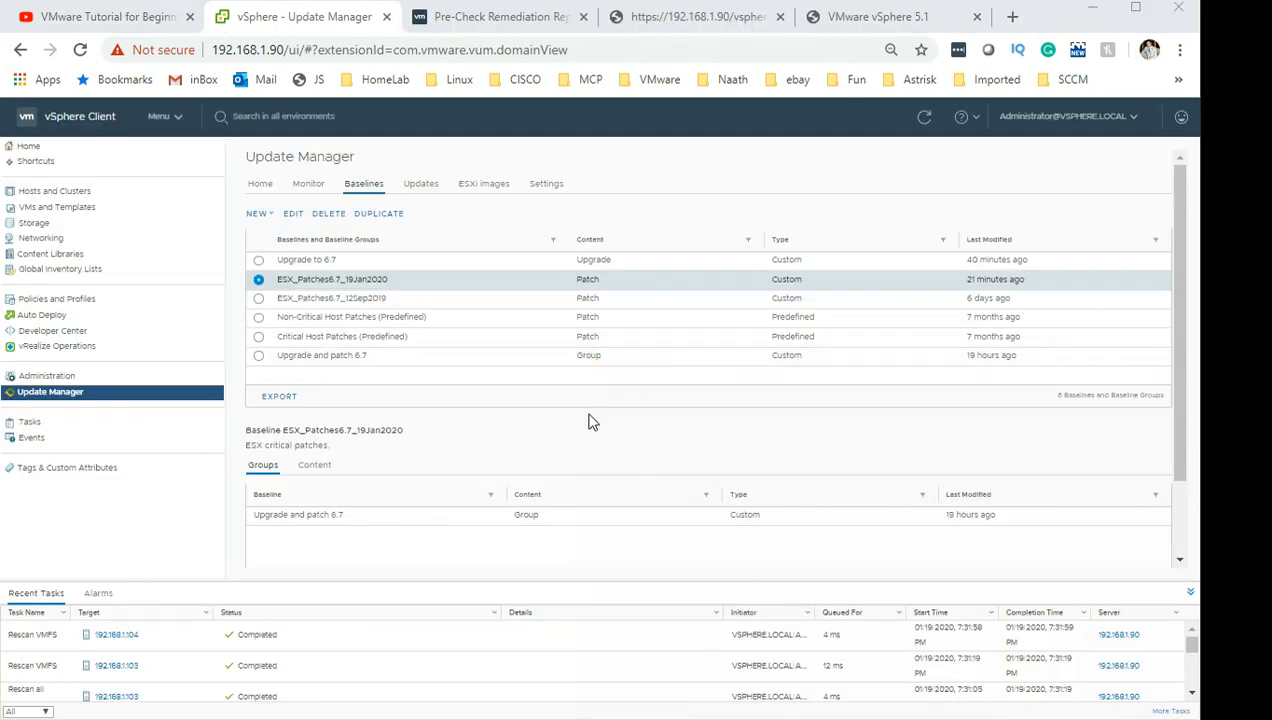
click(518, 433)
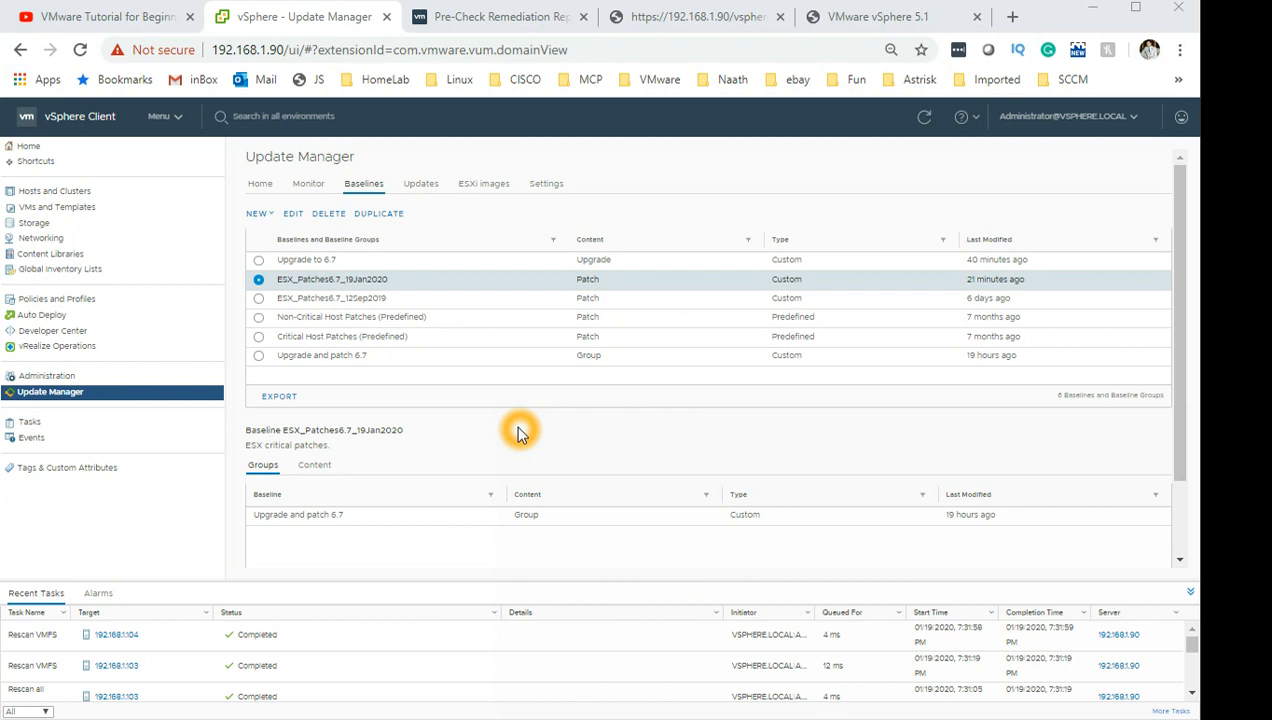
Review the Update Manager remediation settings for VMs and hosts, and check the compliance overview of hosts with attached baselines
click(546, 185)
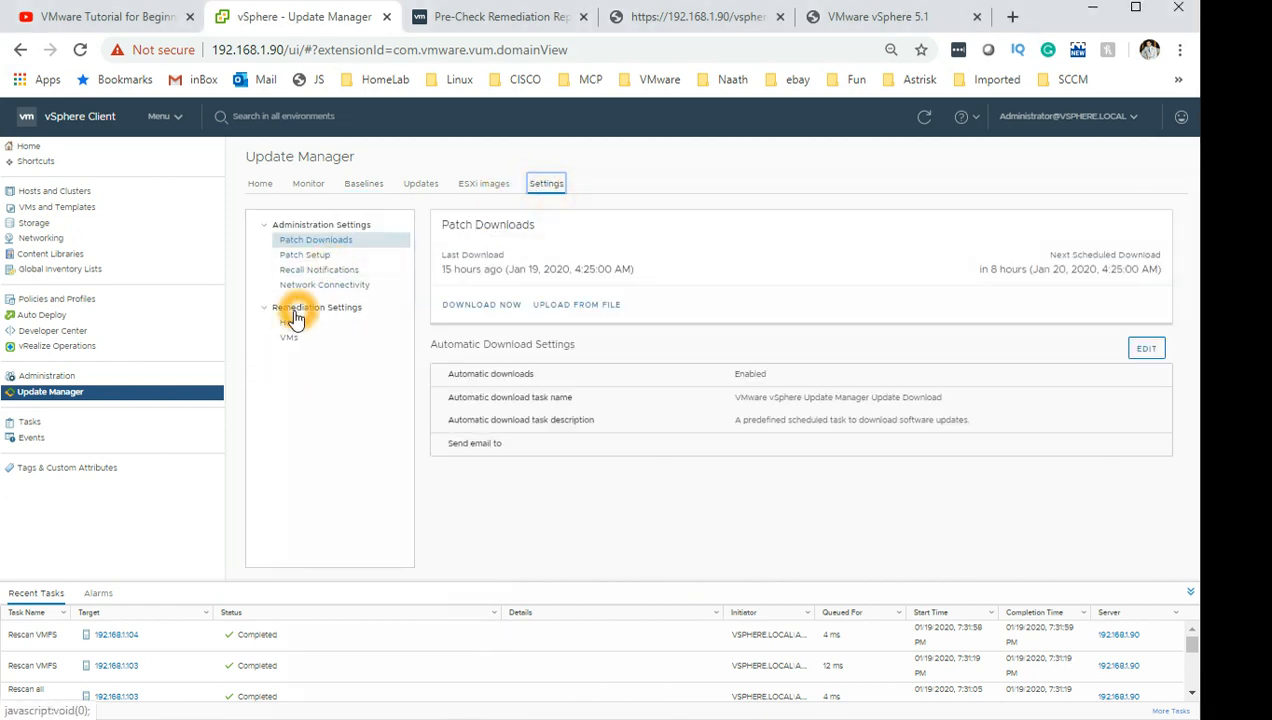
click(288, 335)
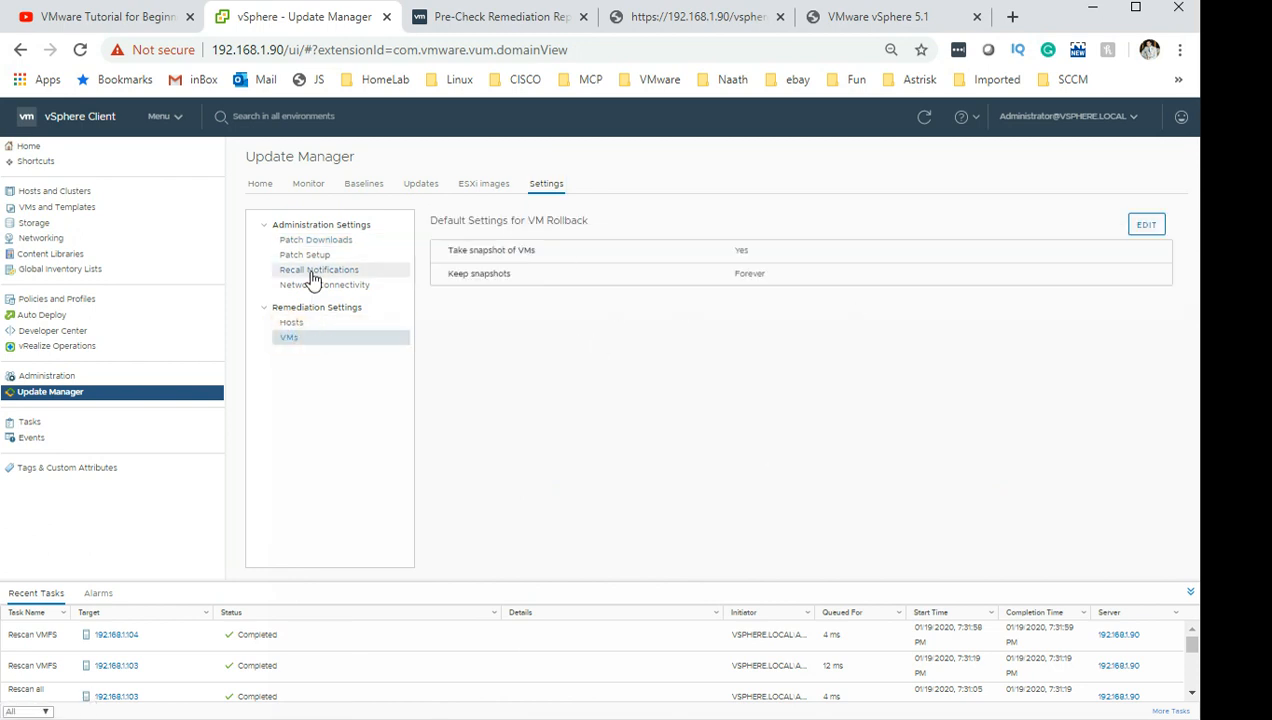
click(499, 271)
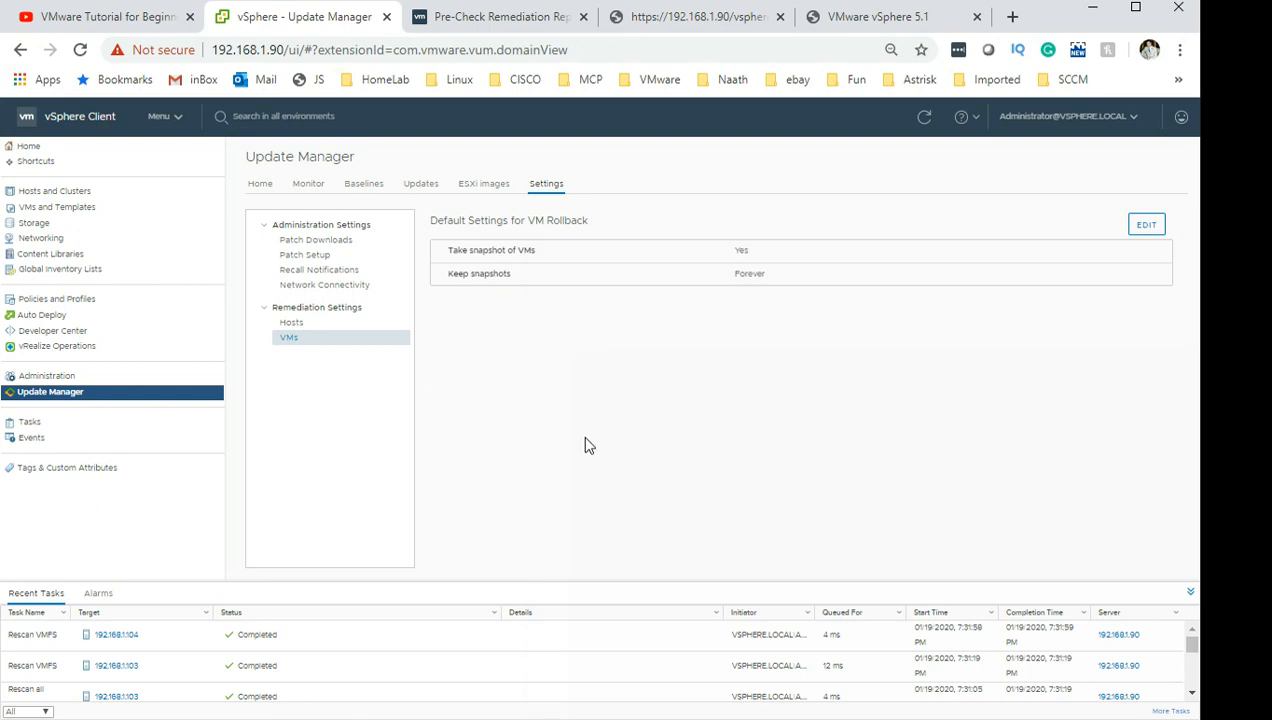
click(317, 312)
click(317, 325)
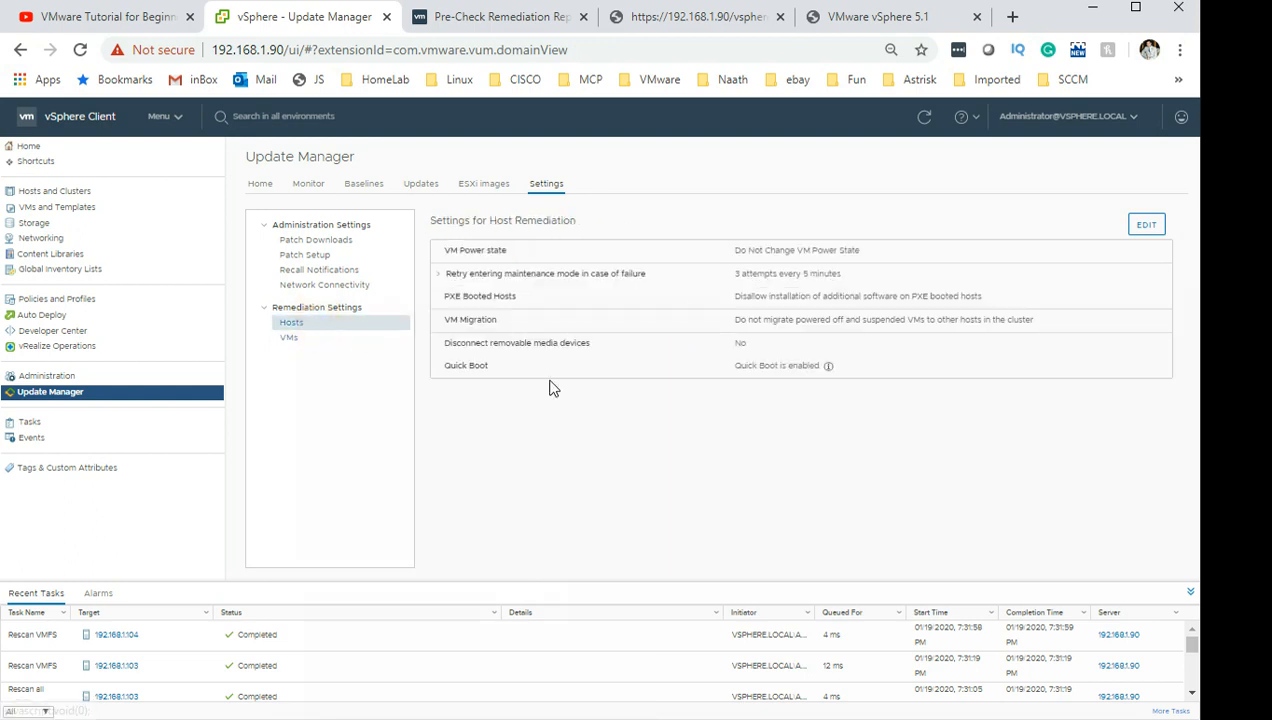
click(287, 338)
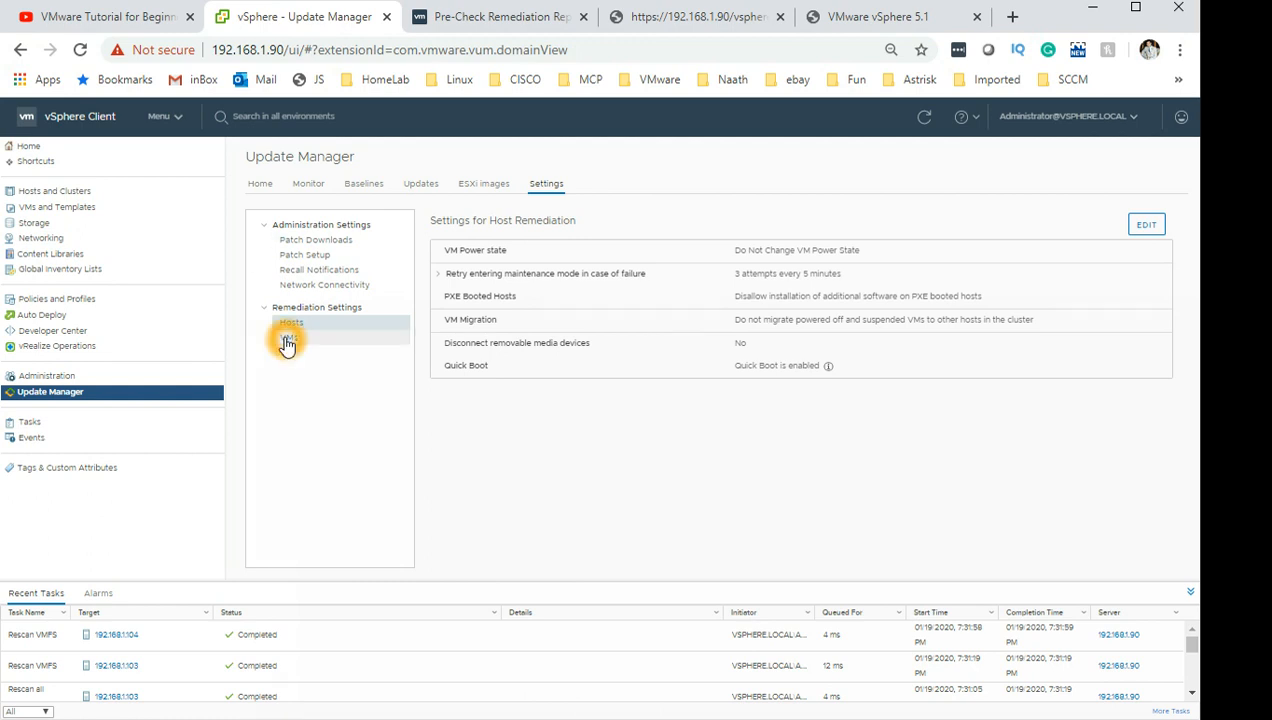
click(260, 187)
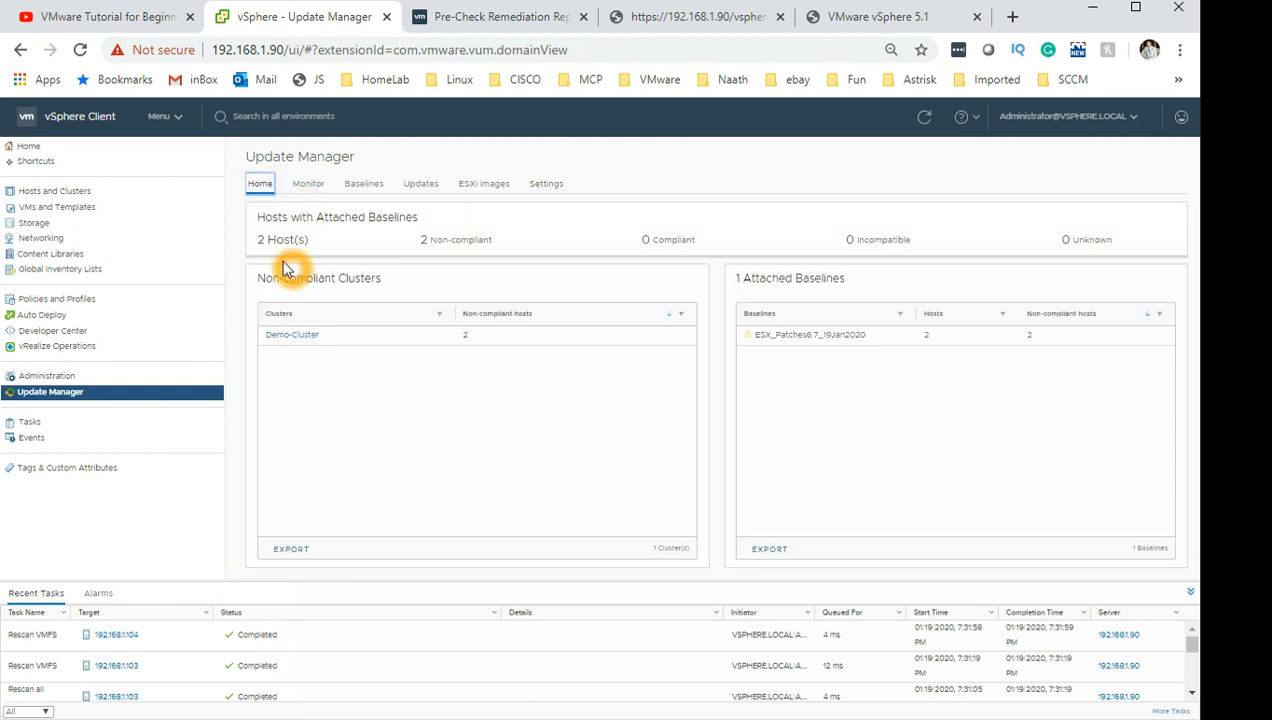
Open the ESX_Patches6.7_19Jan2020 baseline for editing and examine the release date limit in its automatic patch criteria
click(364, 186)
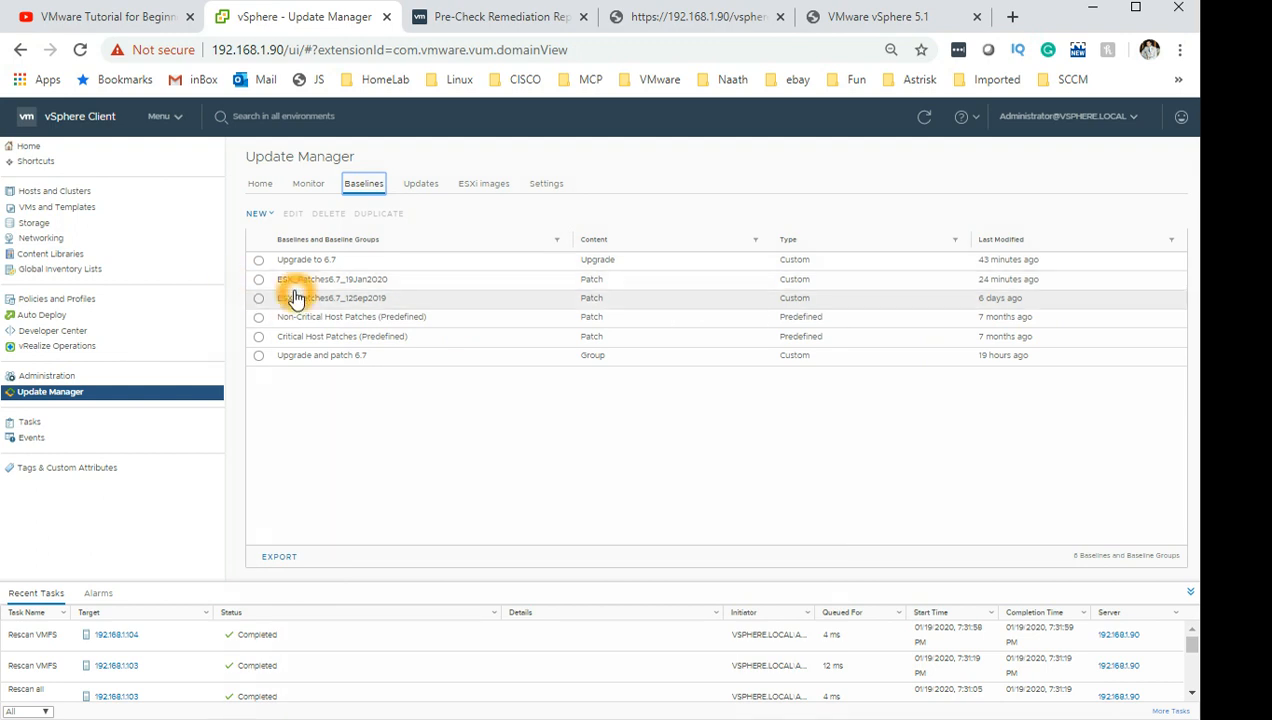
click(258, 280)
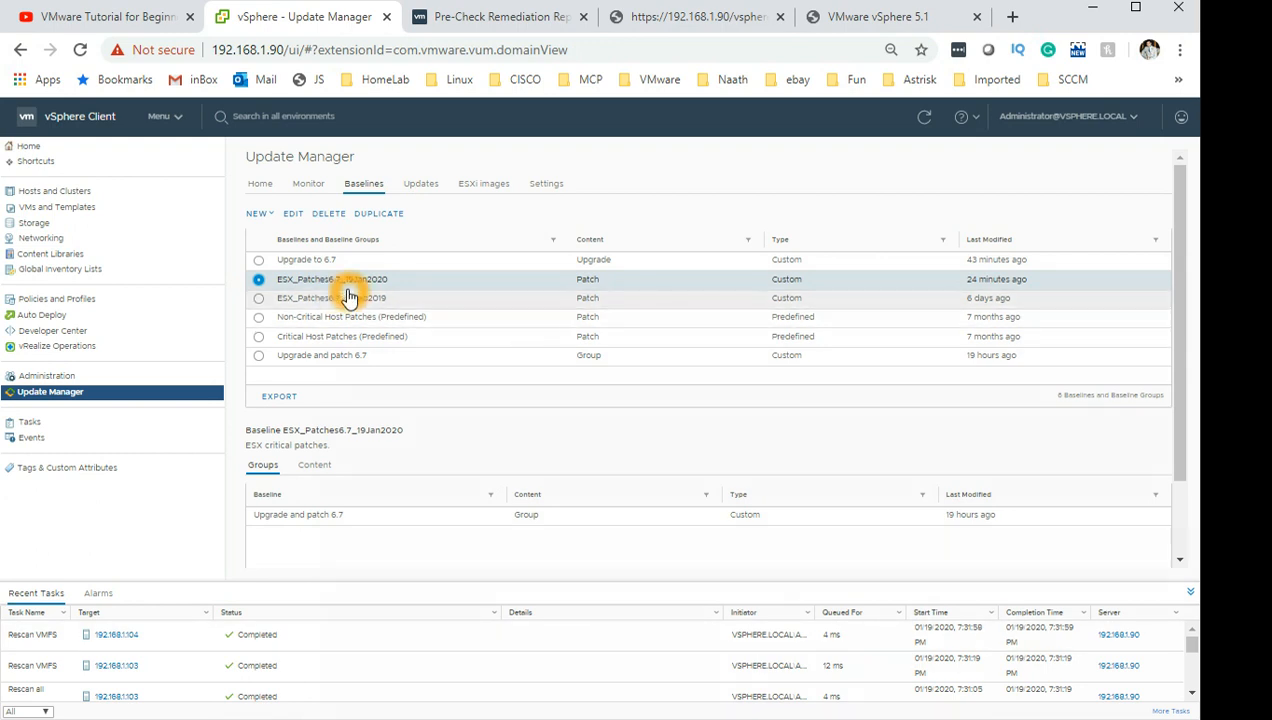
click(293, 213)
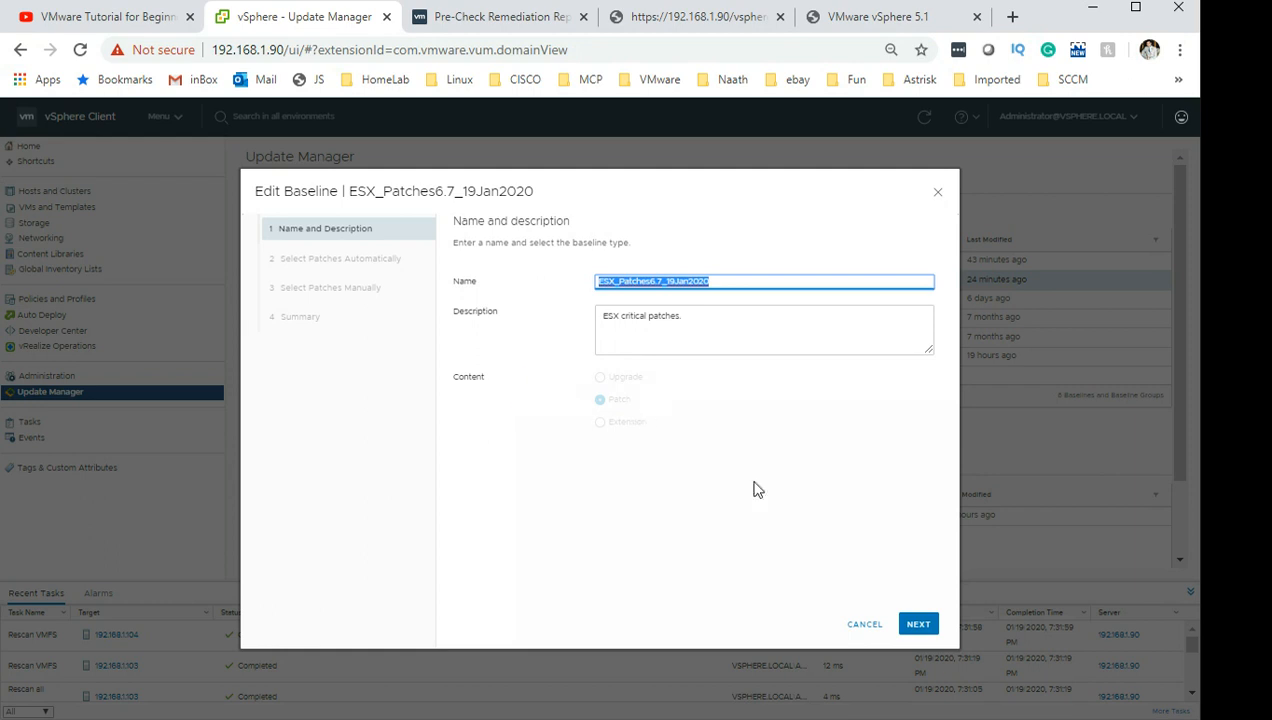
click(918, 624)
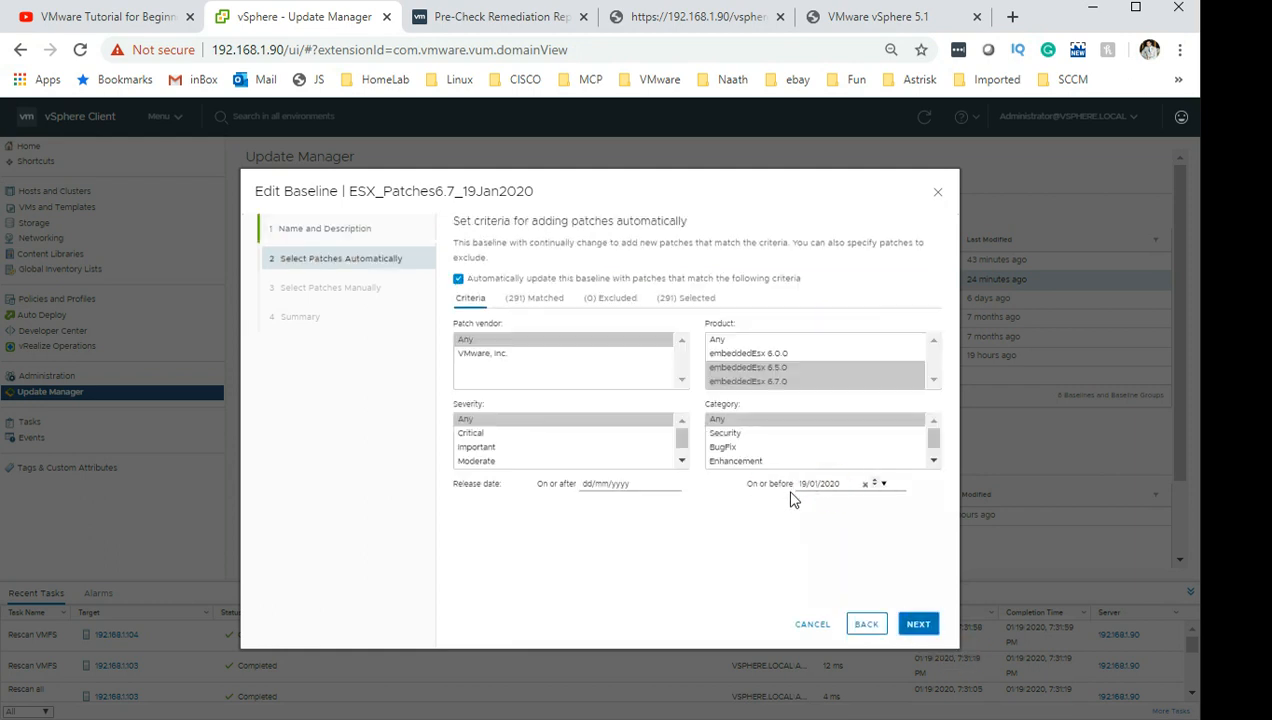
click(804, 489)
click(838, 489)
click(755, 492)
click(779, 490)
click(834, 492)
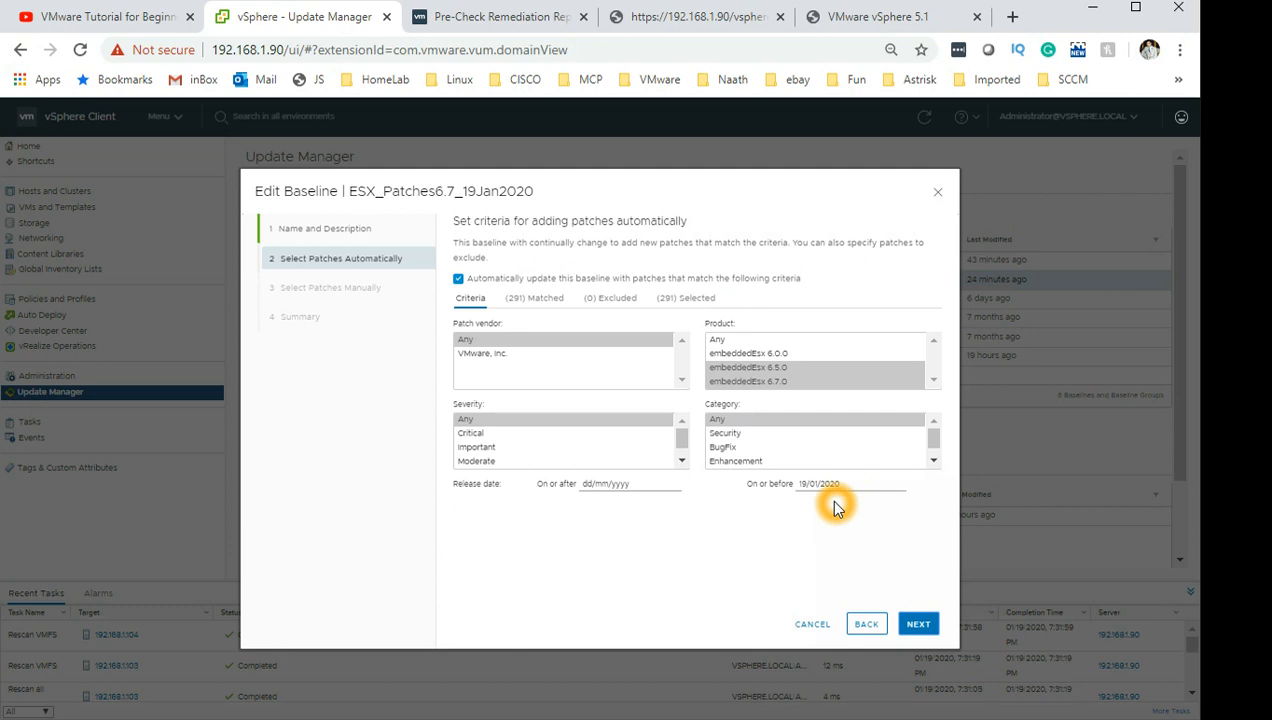
click(834, 513)
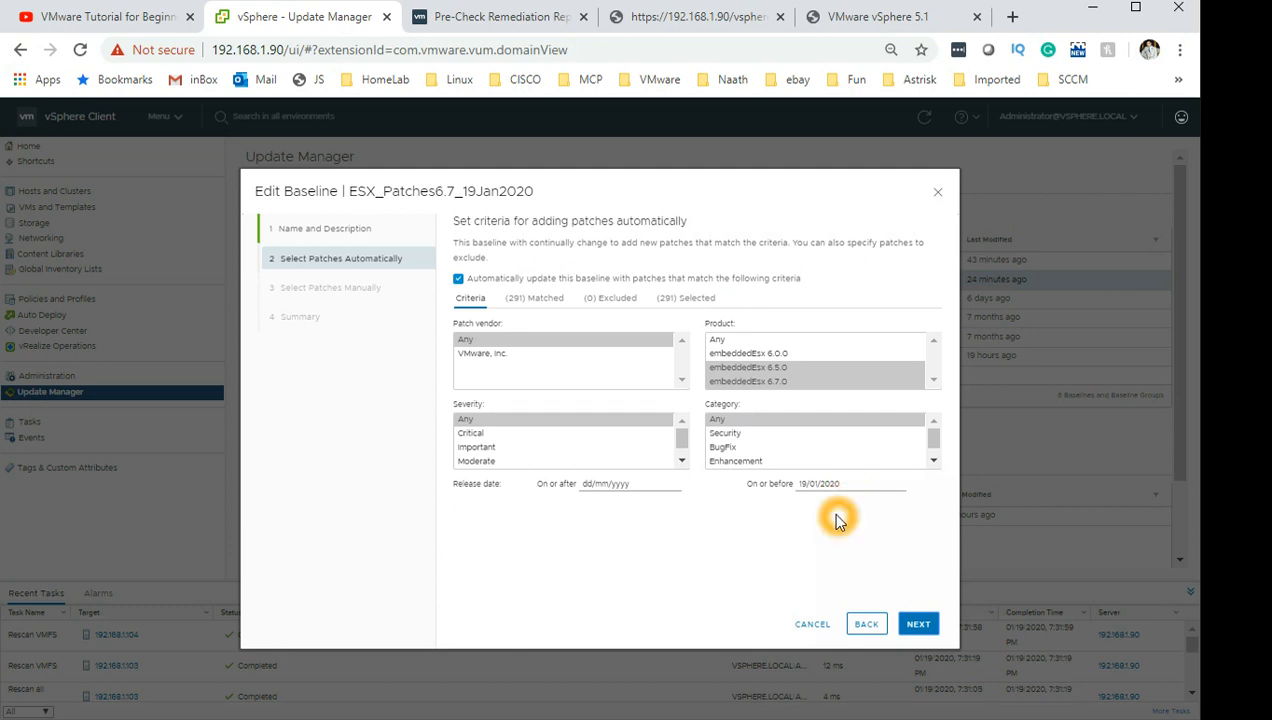
Keep the baseline's automatic patch criteria, add no patches manually, and save the baseline
click(849, 617)
click(866, 625)
click(828, 624)
click(918, 624)
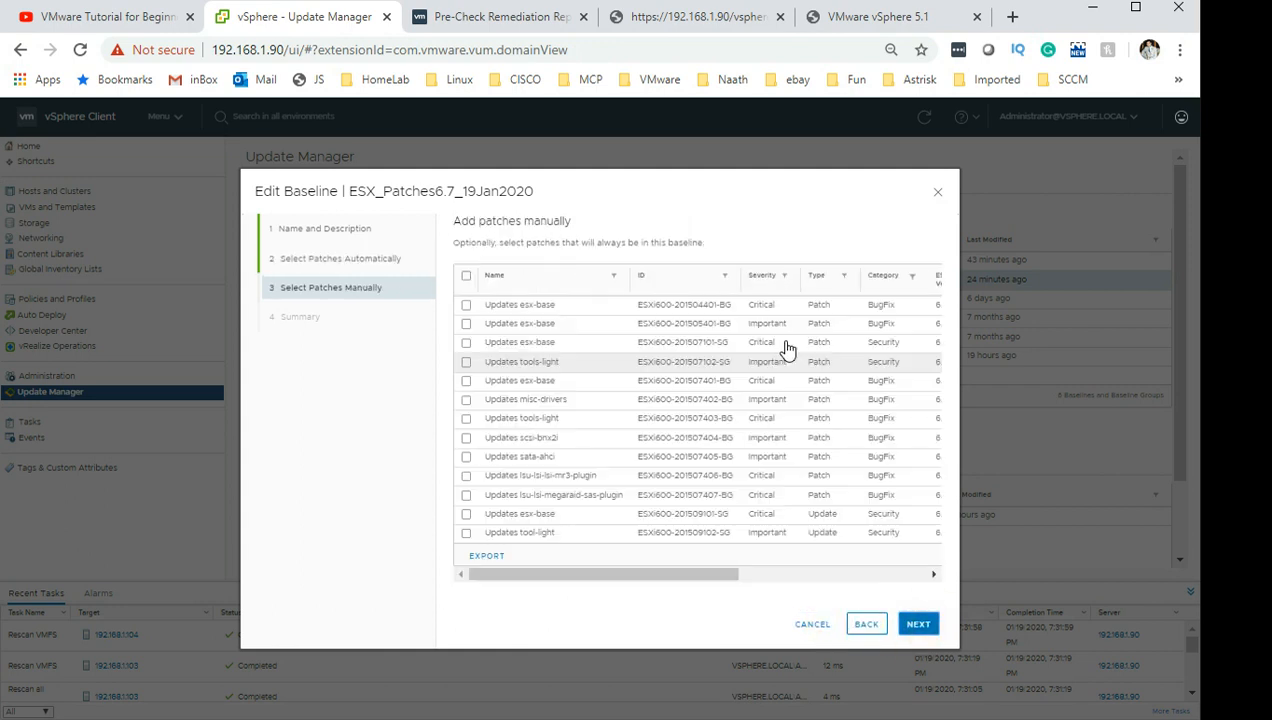
click(919, 625)
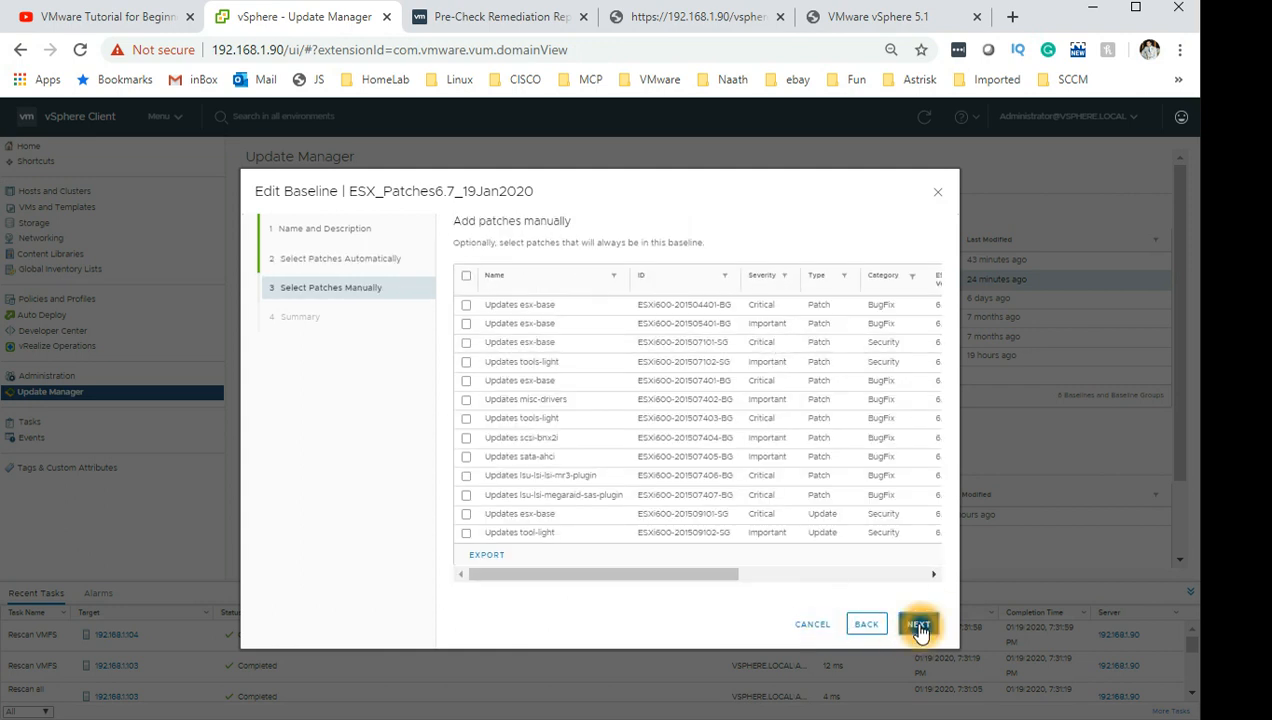
click(919, 625)
click(264, 214)
click(303, 243)
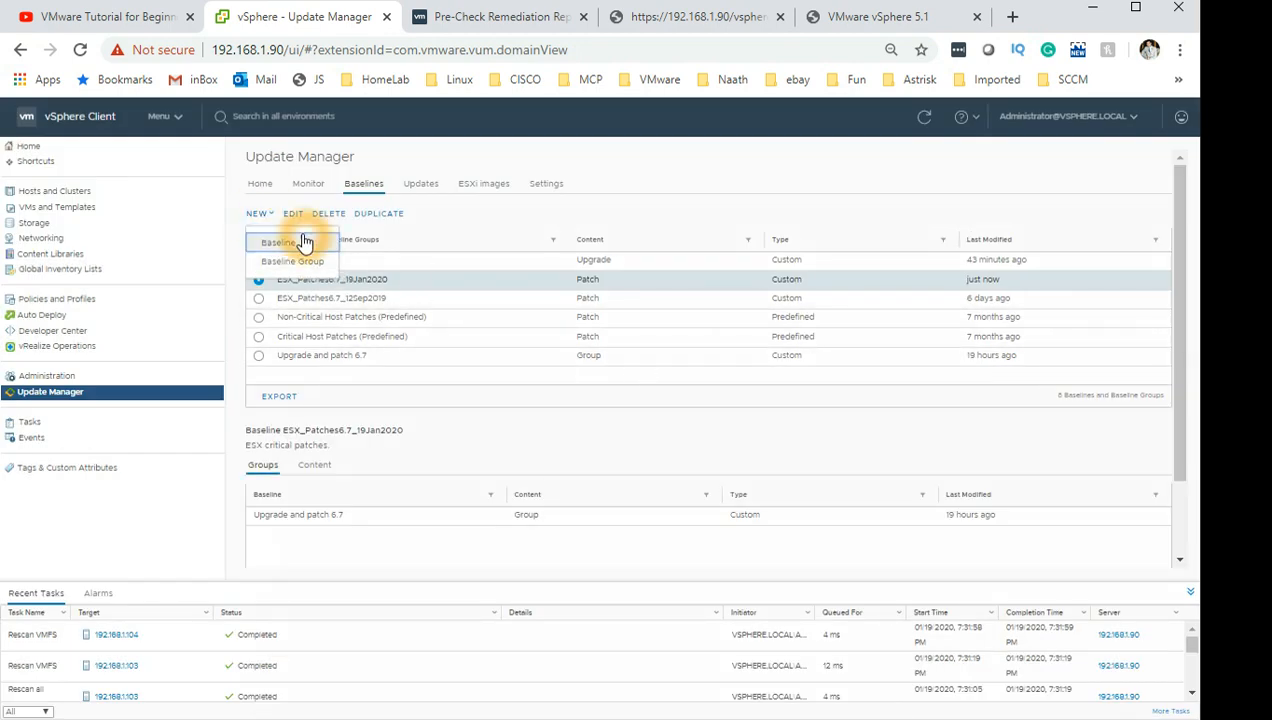
click(600, 399)
click(625, 284)
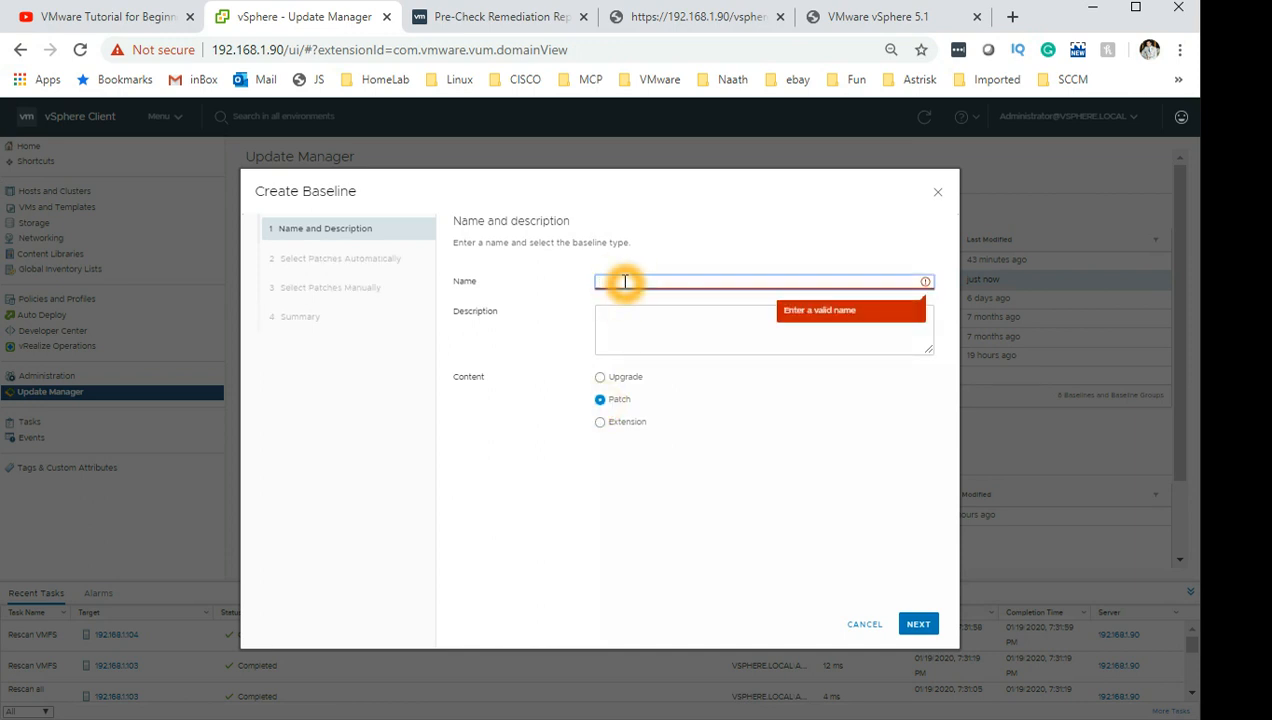
text(esxi patches 19 Jan)
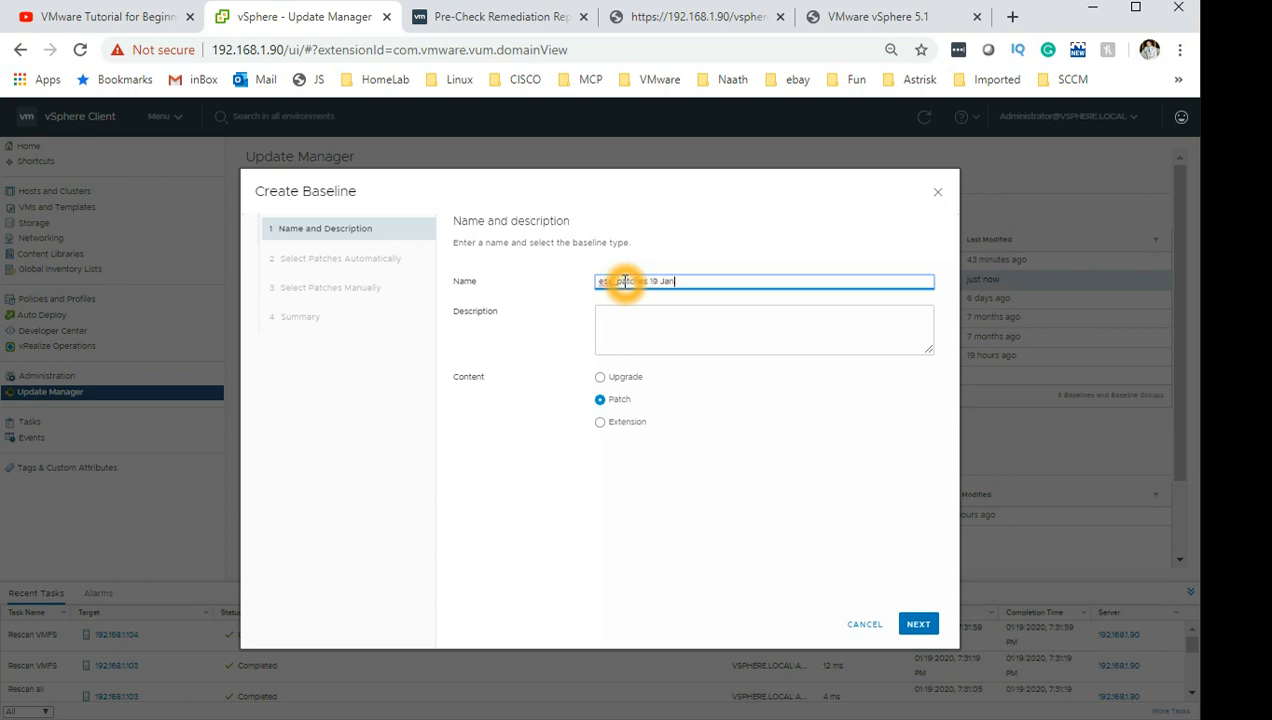
click(630, 328)
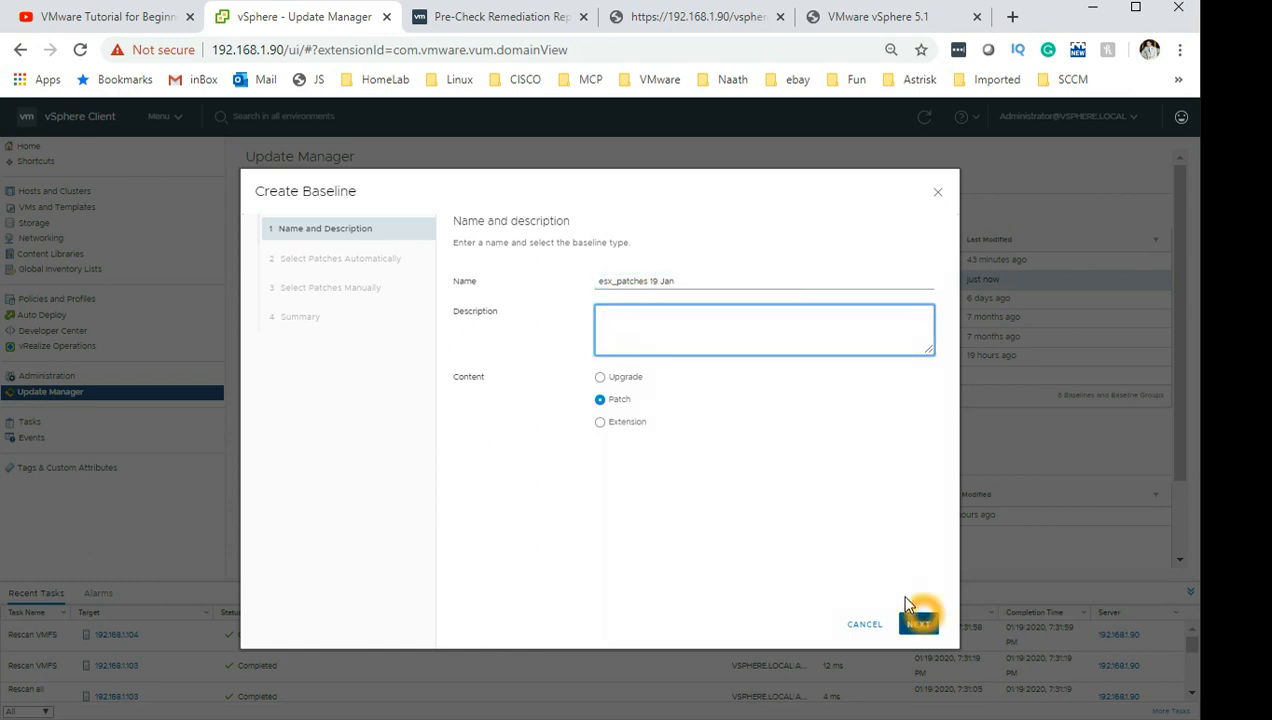
triple_click(693, 285)
key(ctrl+c)
drag(693, 285, 650, 336)
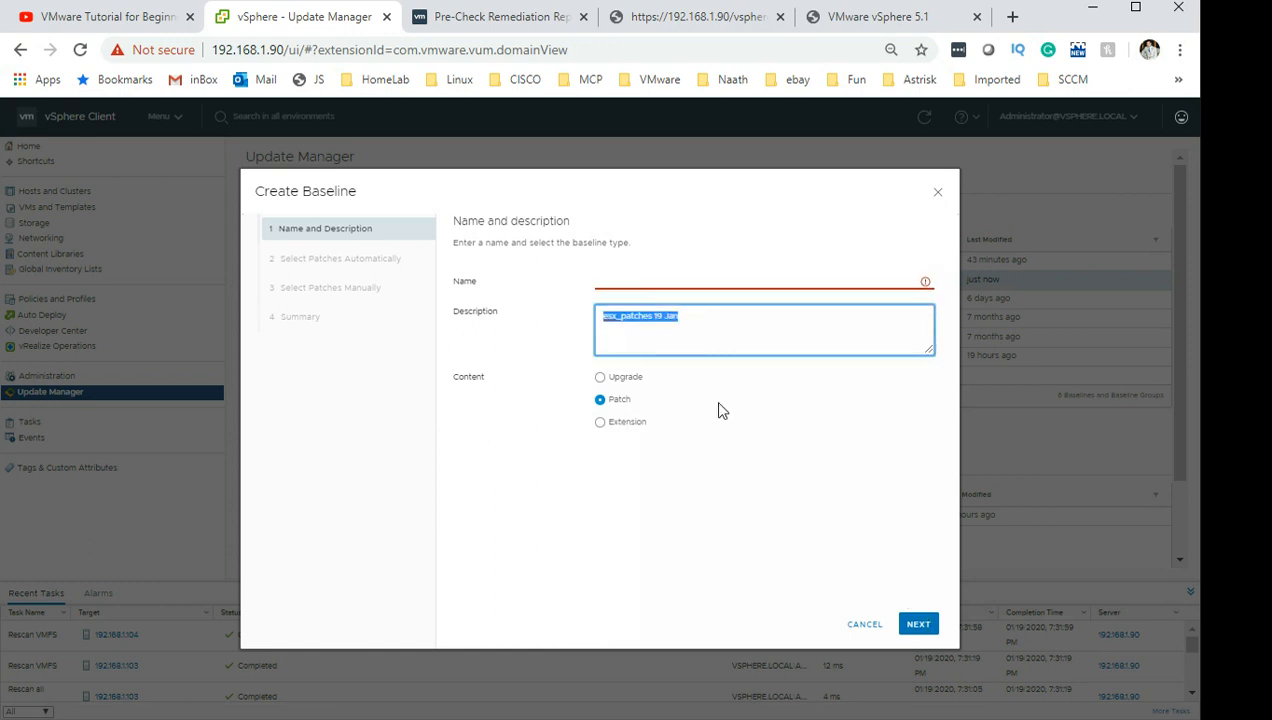
click(699, 284)
key(ctrl+v)
click(918, 624)
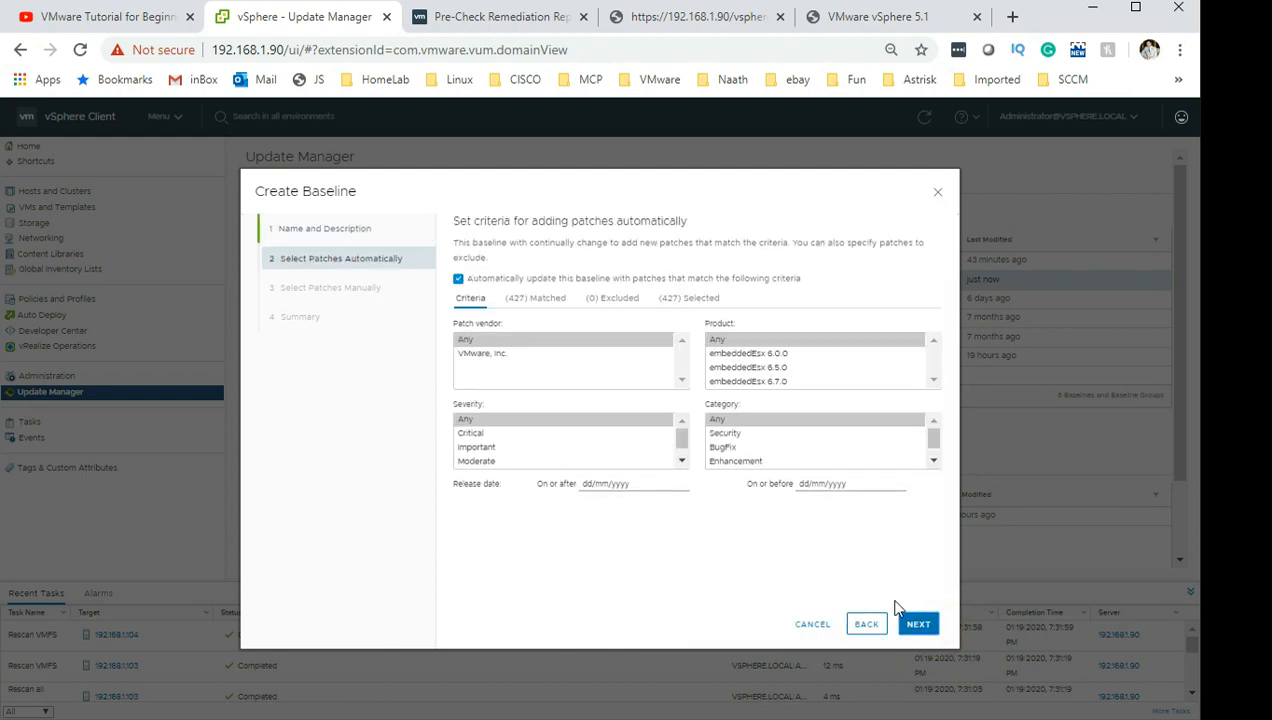
click(806, 484)
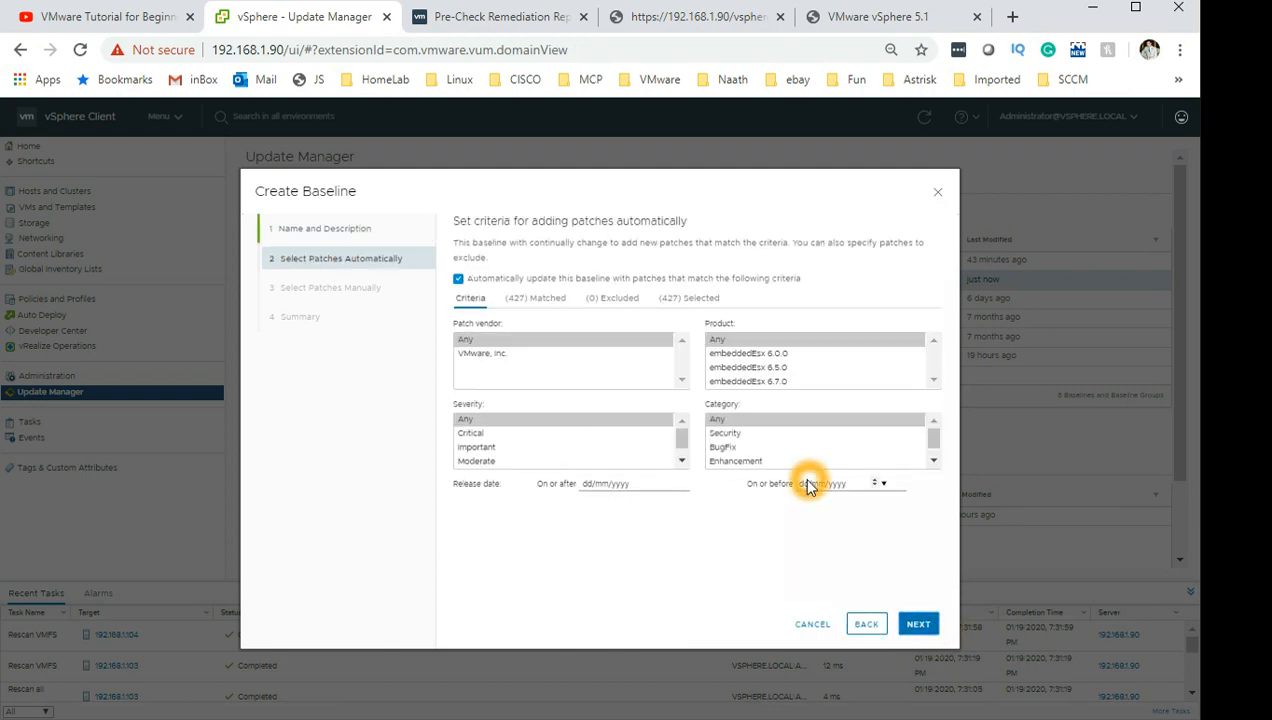
click(858, 491)
click(881, 487)
click(938, 566)
click(934, 193)
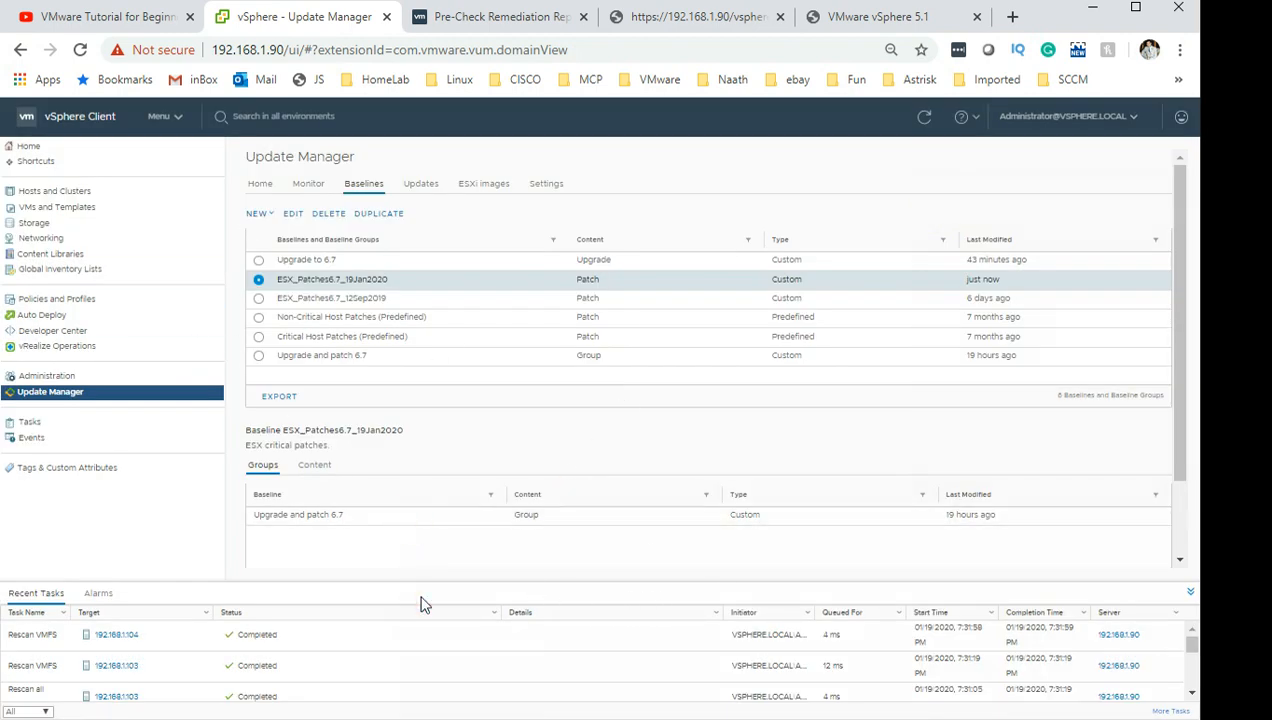
Go to the host updates of Demo-Cluster in the inventory and examine its compliance, pre-check status and attached baselines
click(91, 198)
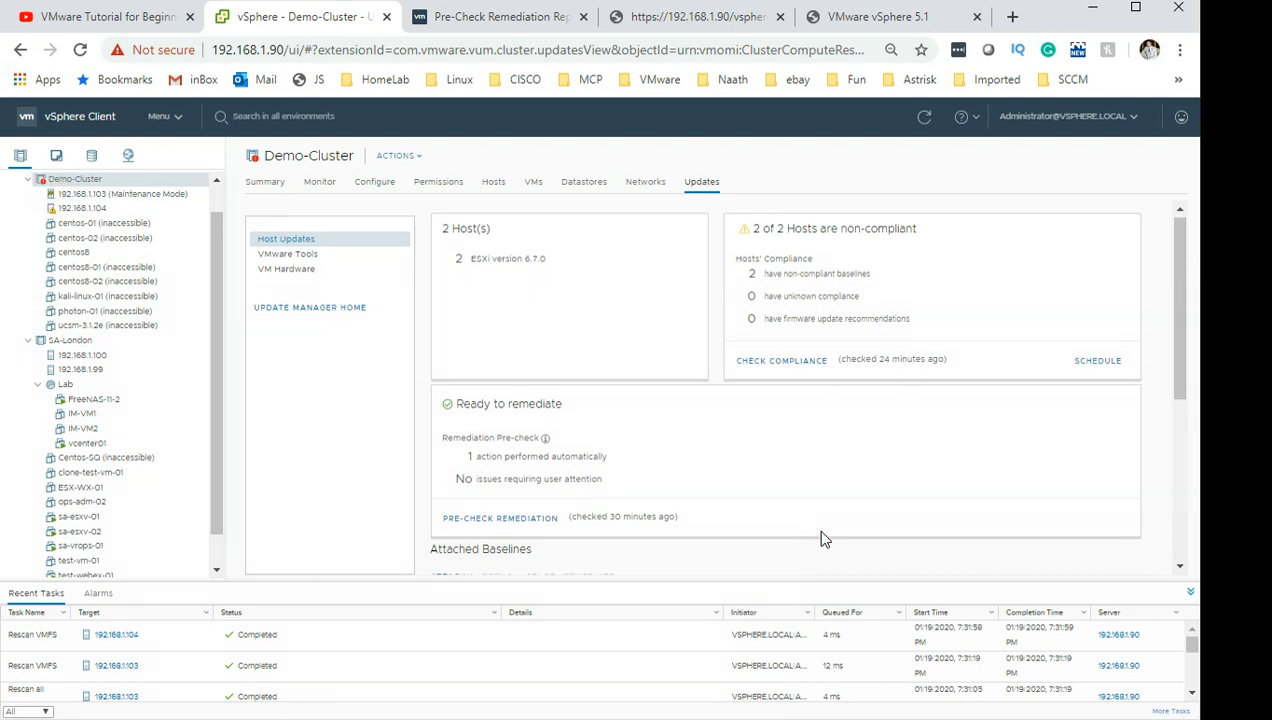
scroll(823, 534, down, 3)
scroll(823, 534, up, 3)
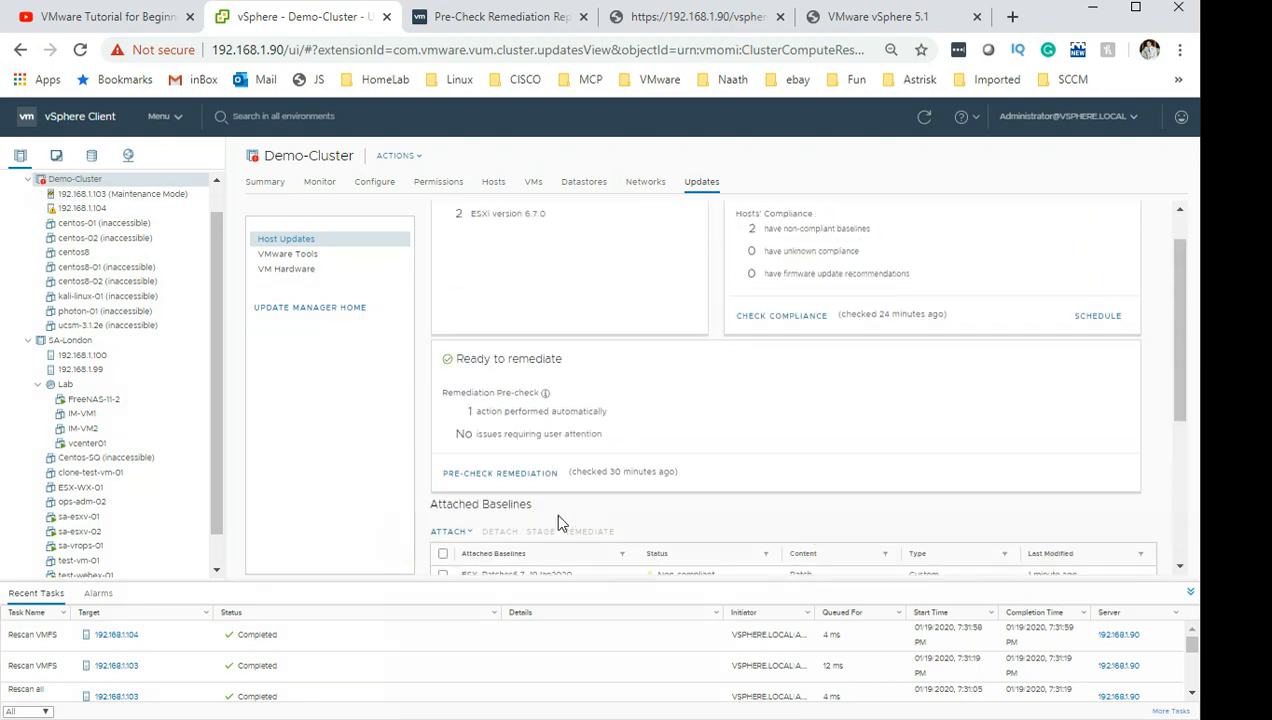
Examine the host updates of host 192.168.1.104 and select its attached ESX_Patches6.7_19Jan2020 baseline
click(263, 180)
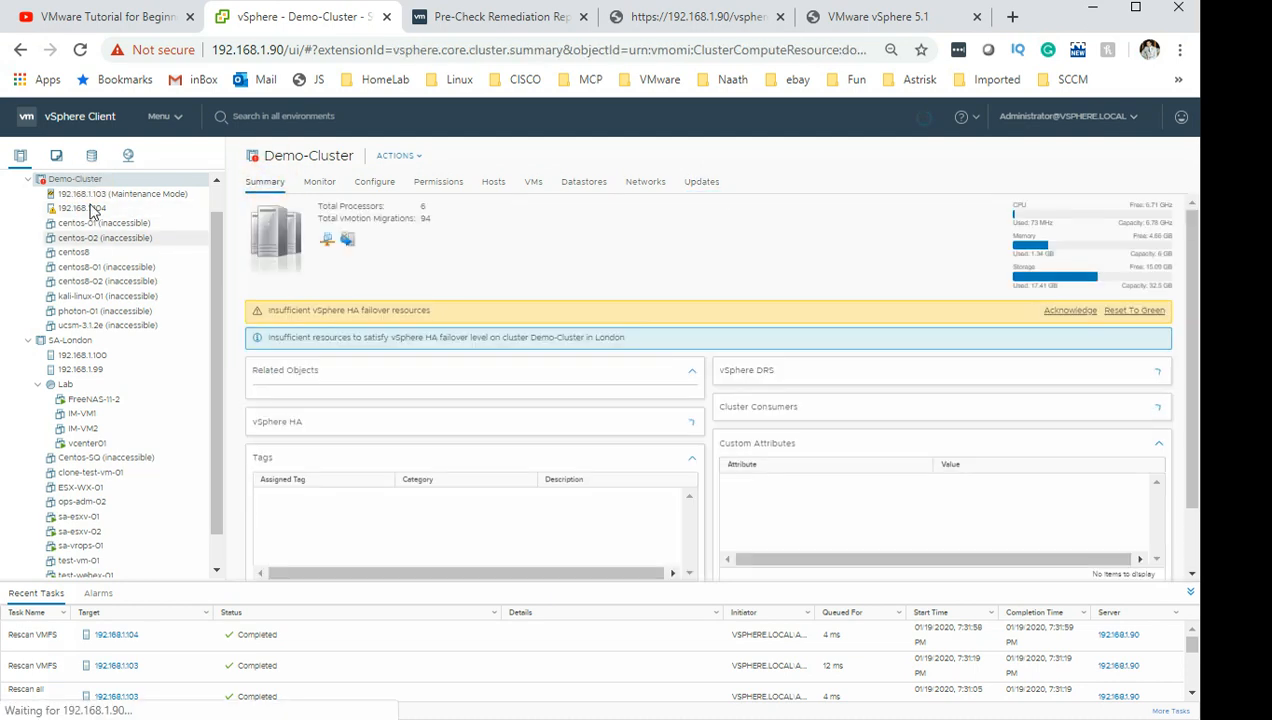
click(85, 208)
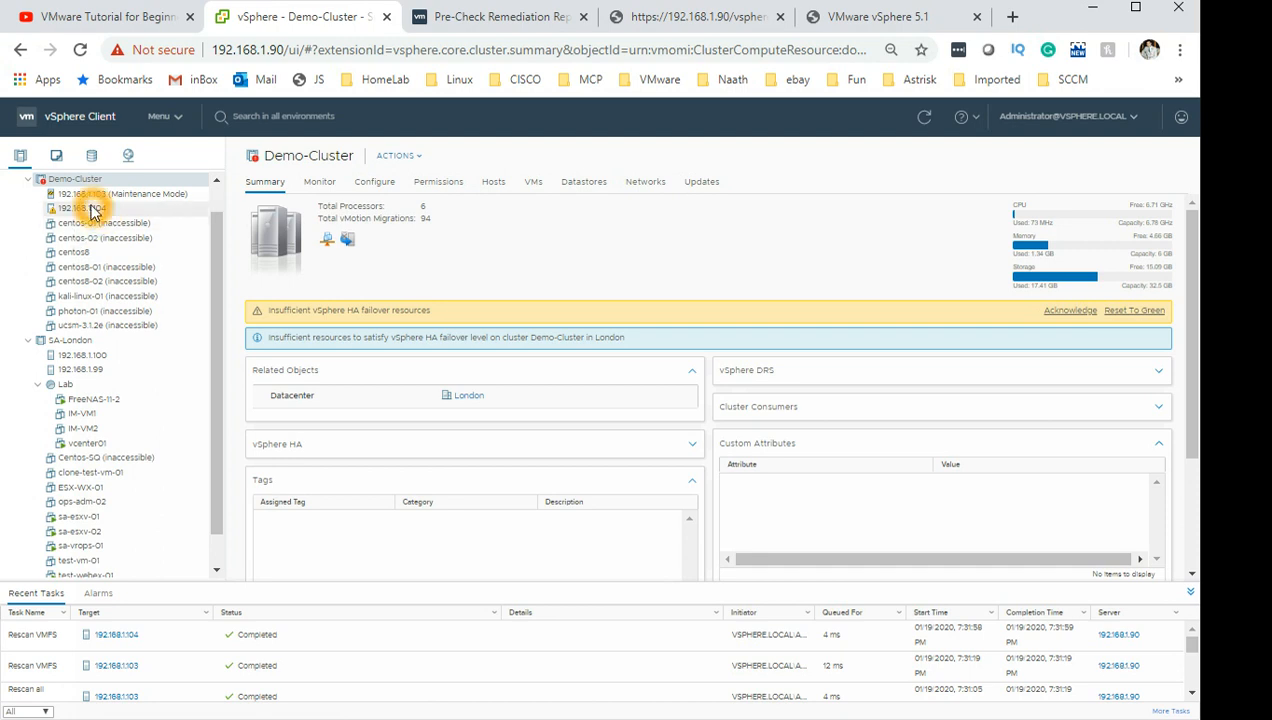
click(92, 210)
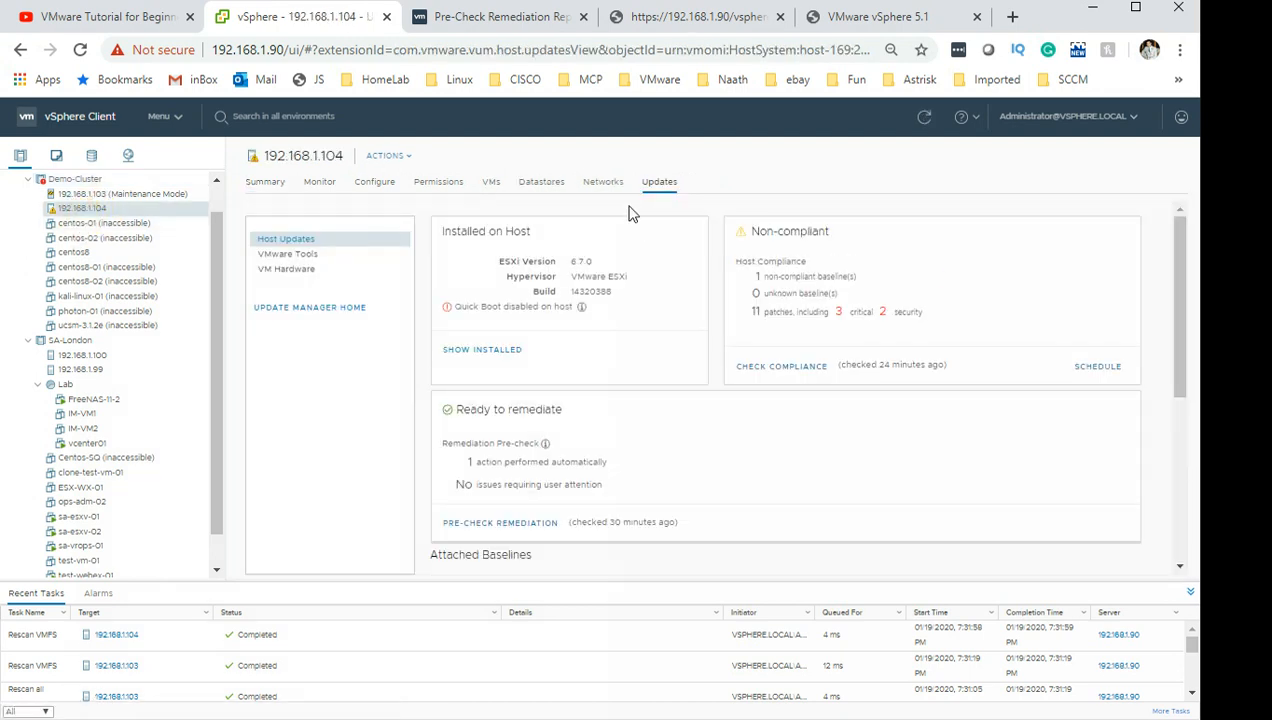
click(660, 186)
click(714, 447)
scroll(714, 447, down, 3)
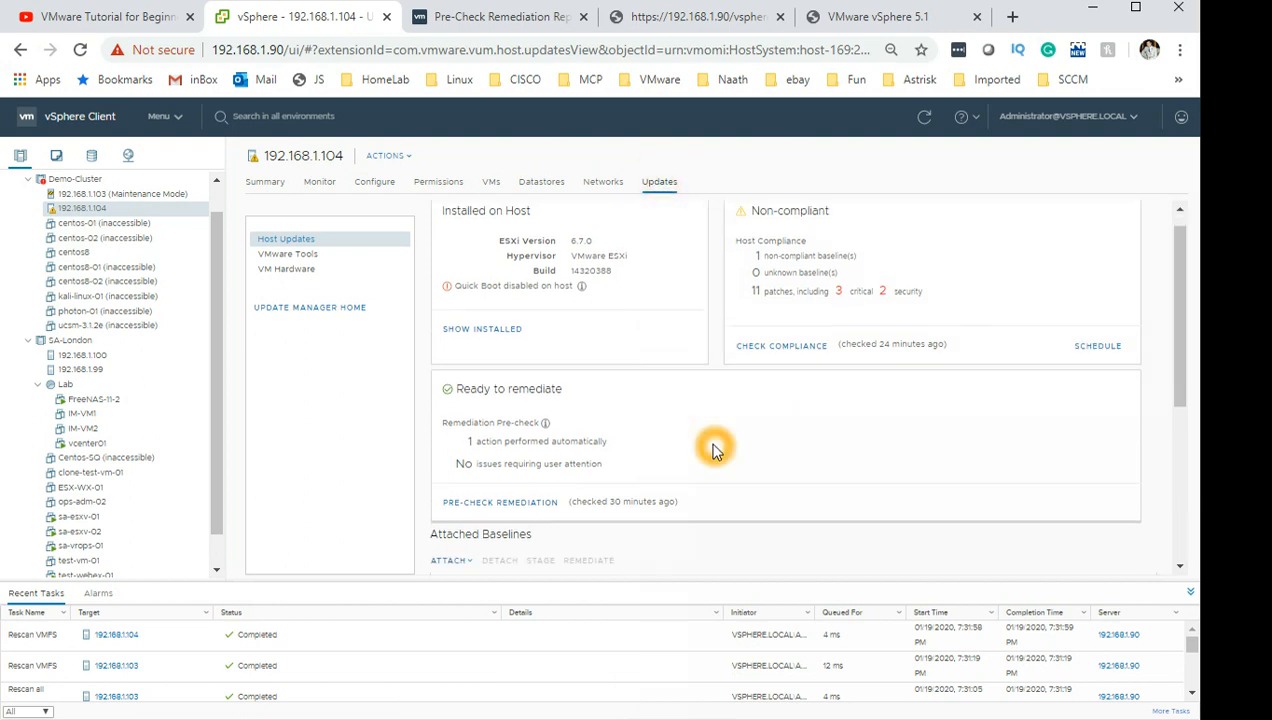
click(454, 423)
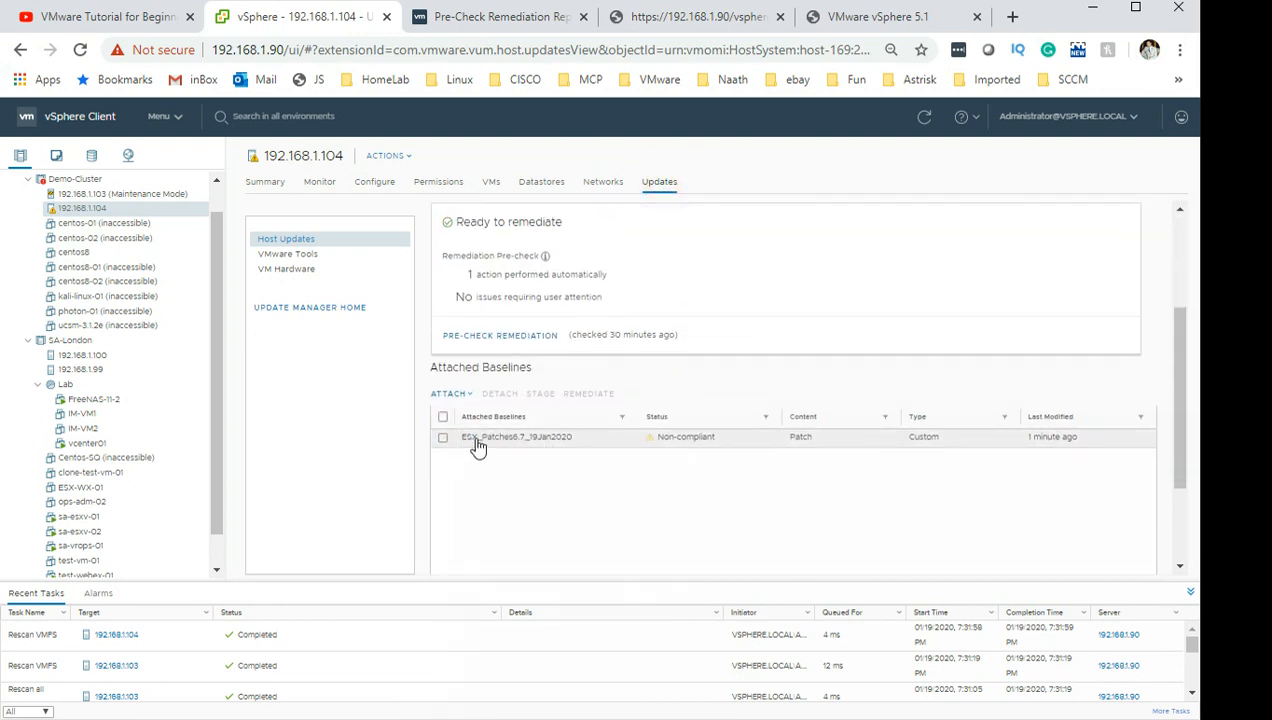
click(446, 441)
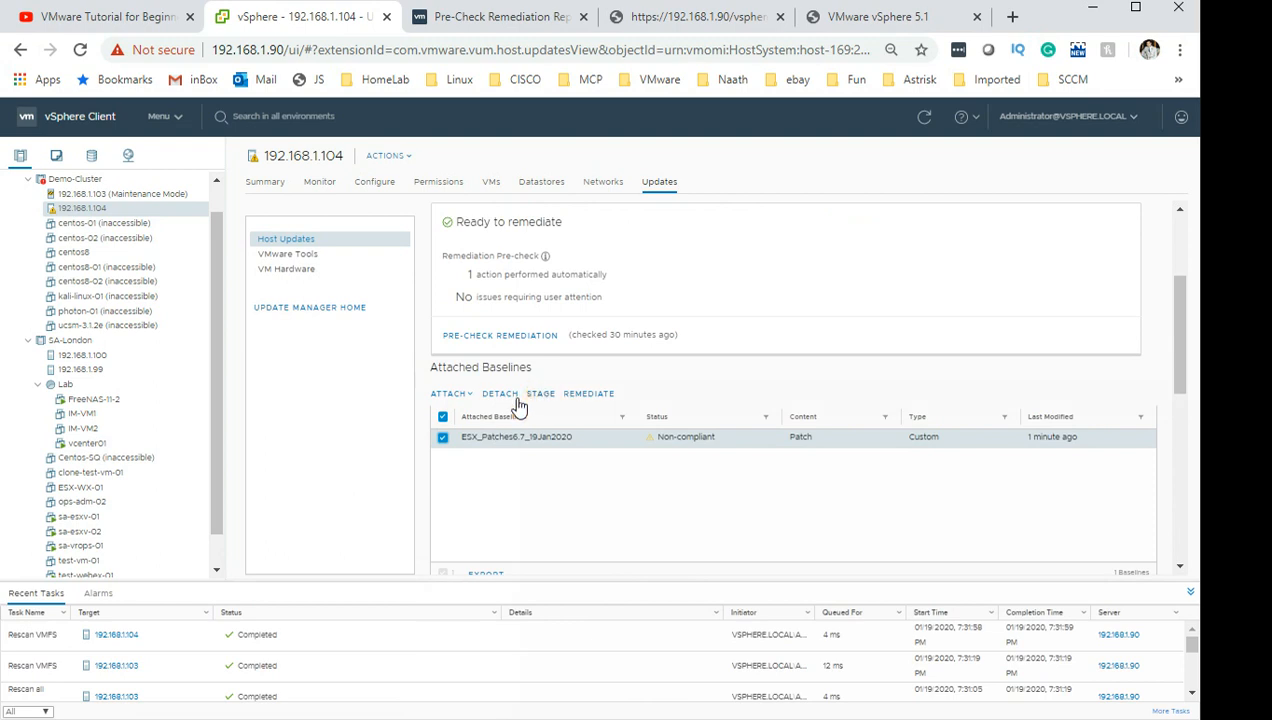
Detach the ESX_Patches6.7_19Jan2020 baseline from Demo-Cluster in the cluster's host updates
click(92, 180)
click(701, 182)
scroll(690, 463, down, 4)
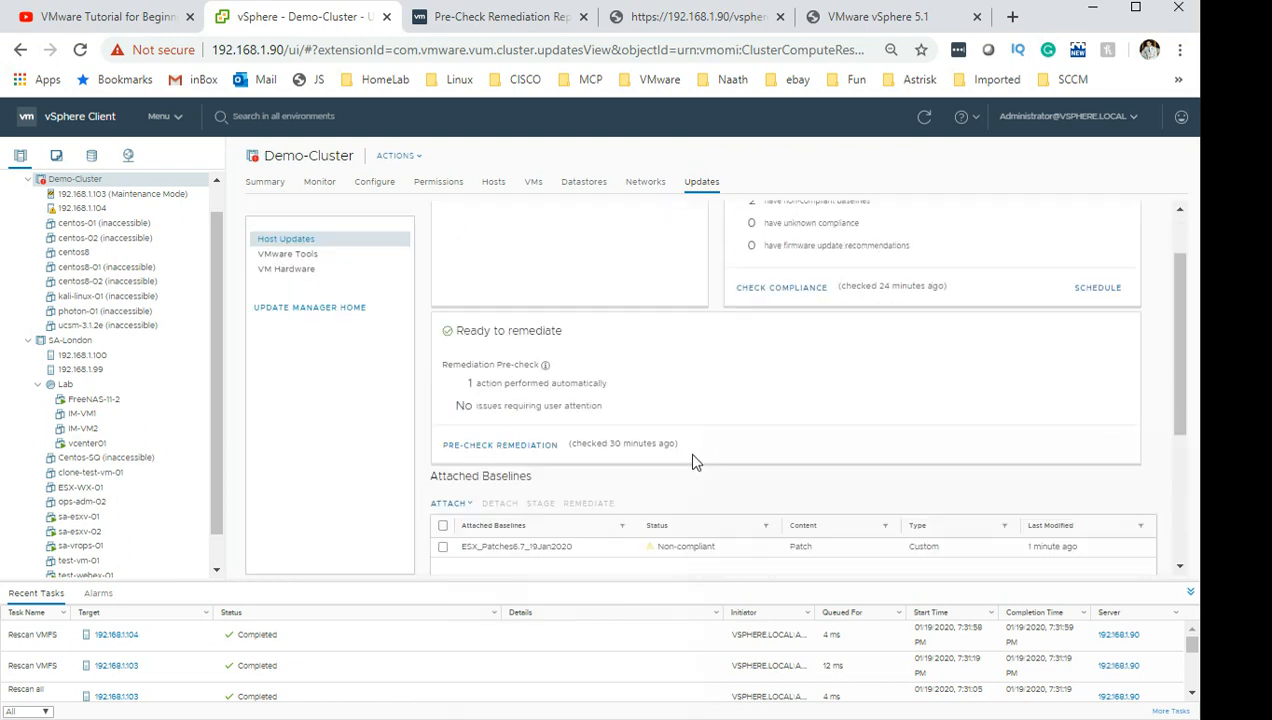
click(441, 343)
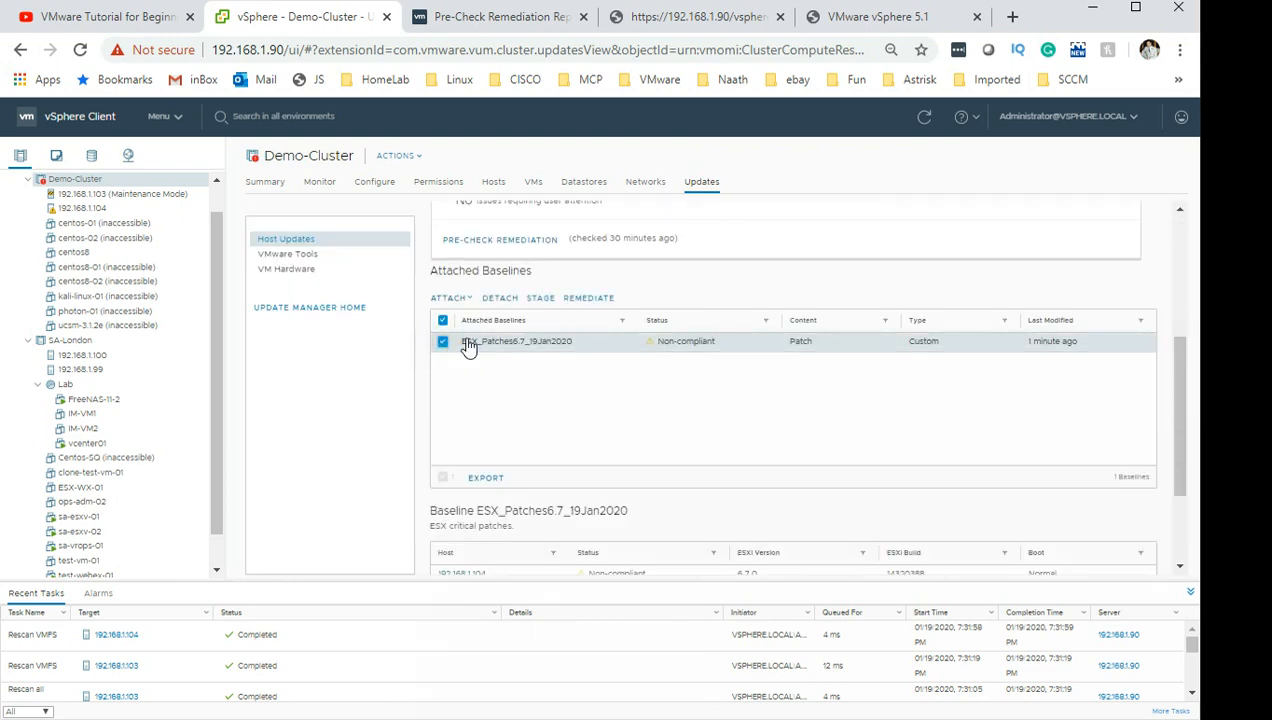
click(498, 304)
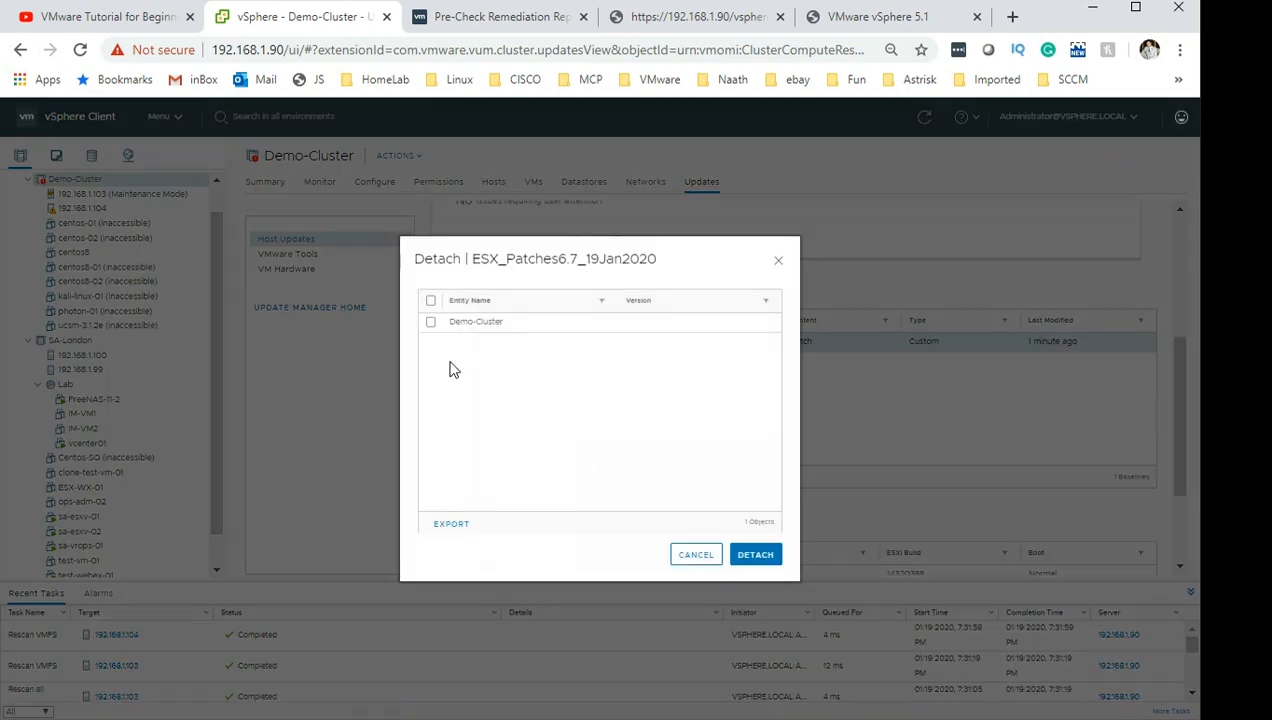
click(430, 322)
click(757, 555)
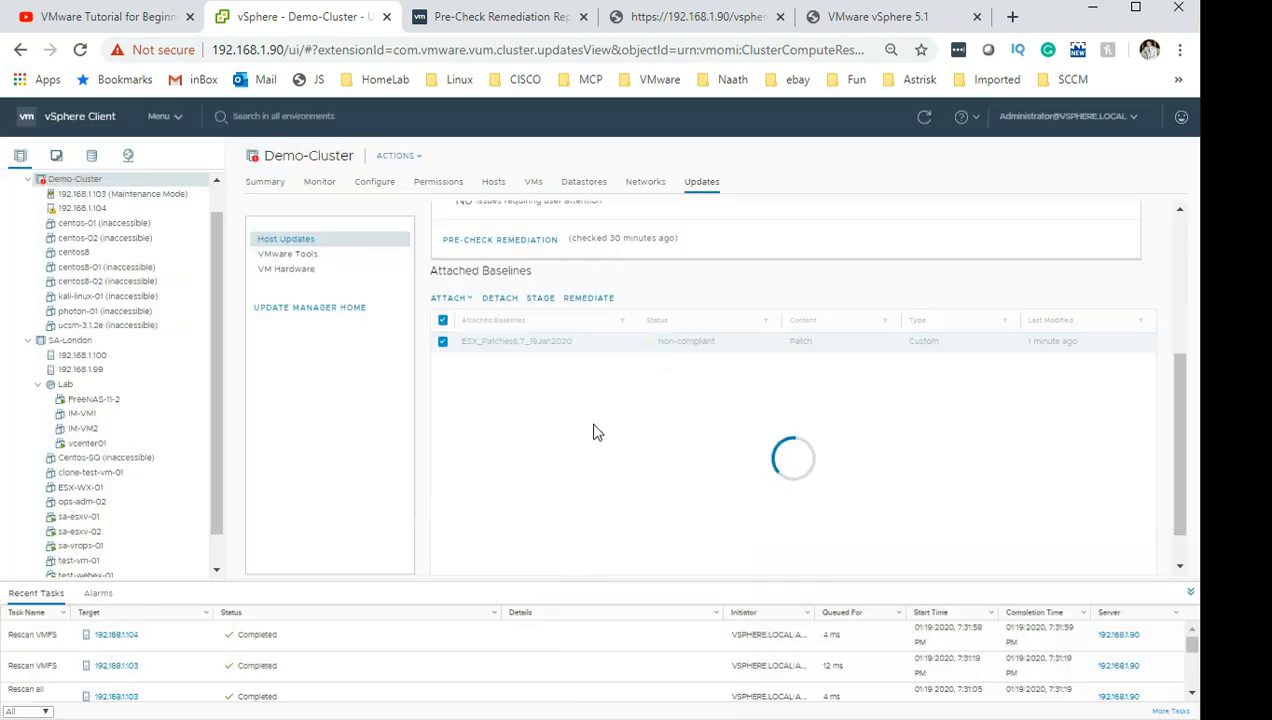
scroll(508, 484, up, 2)
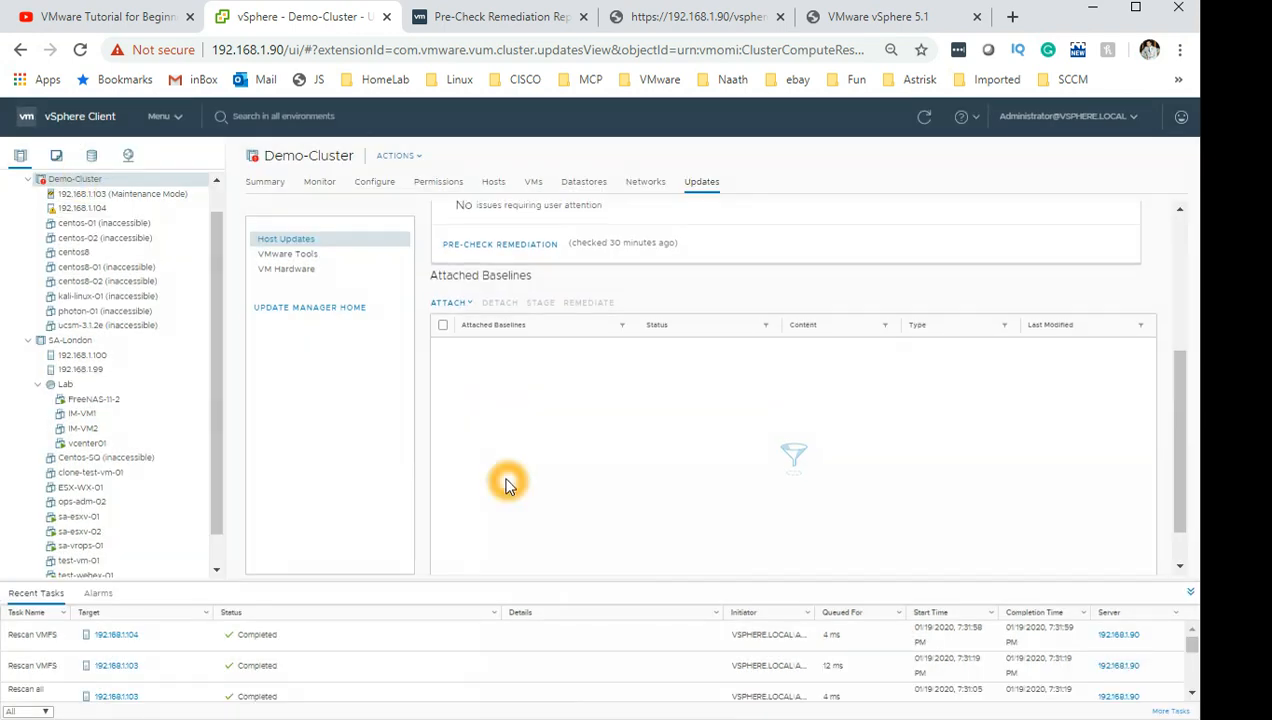
Attach the existing ESX_Patches6.7_19Jan2020 patch baseline to Demo-Cluster
click(95, 179)
click(701, 181)
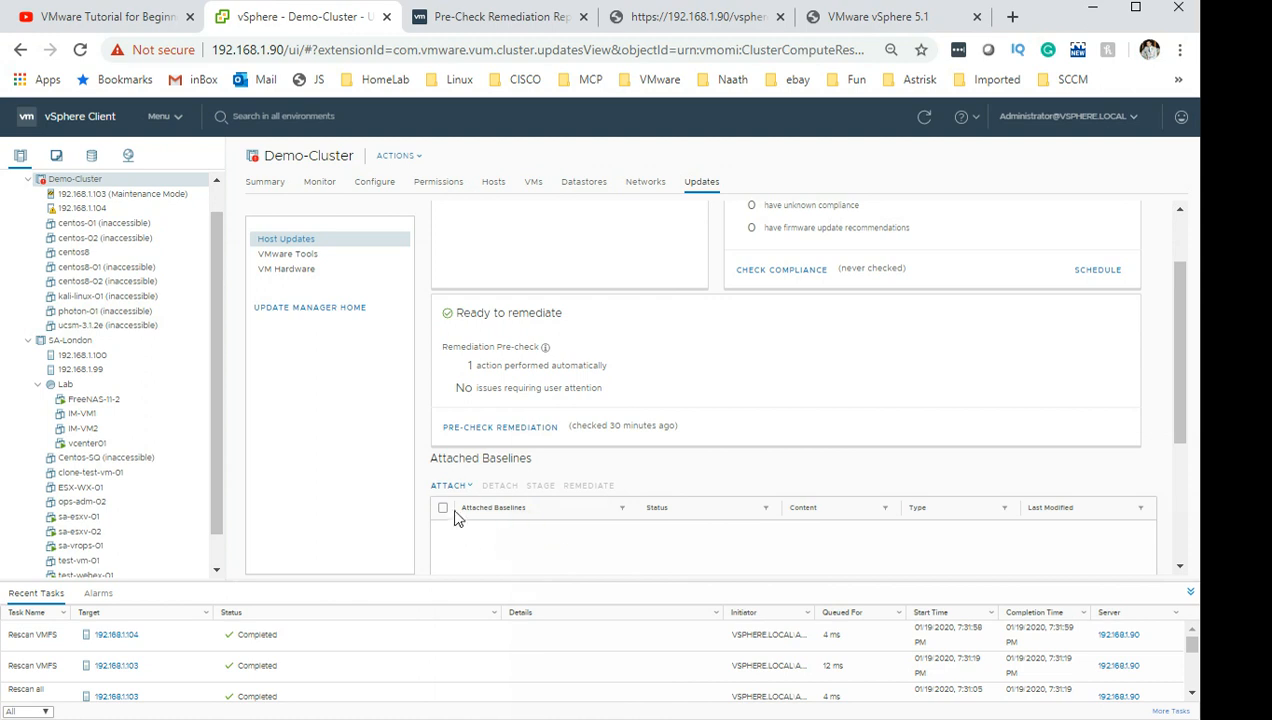
click(450, 485)
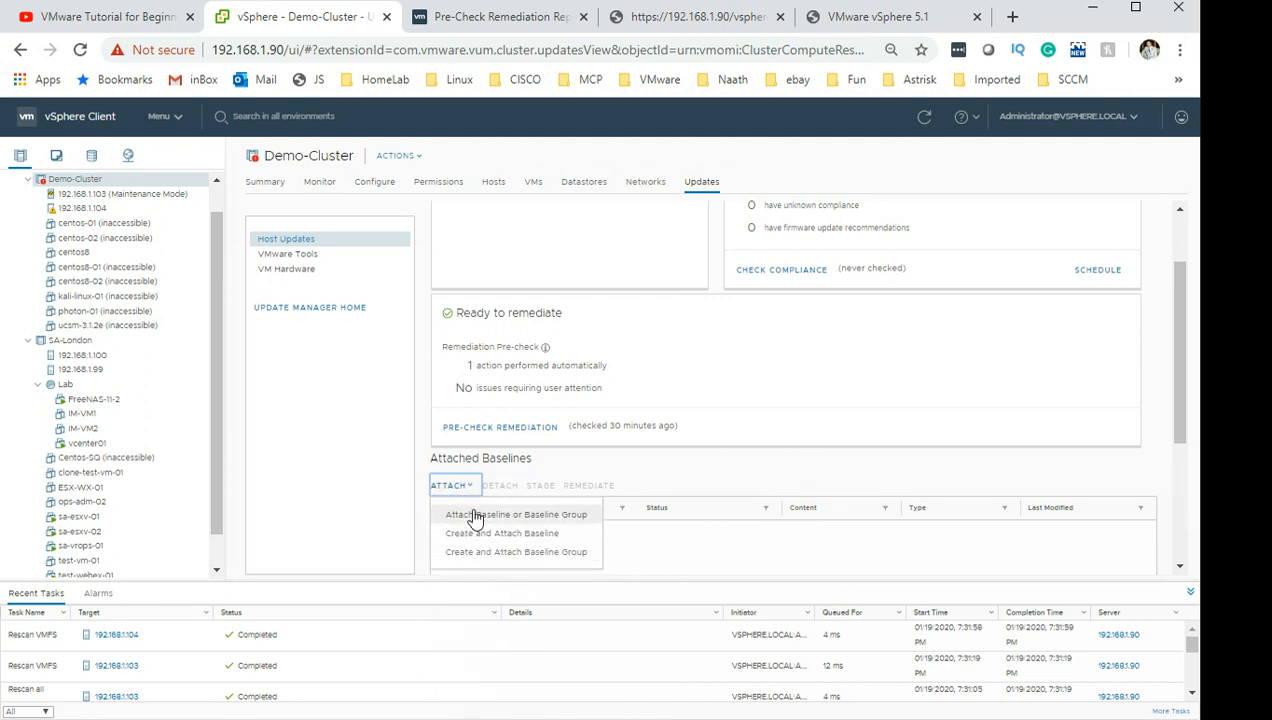
click(512, 516)
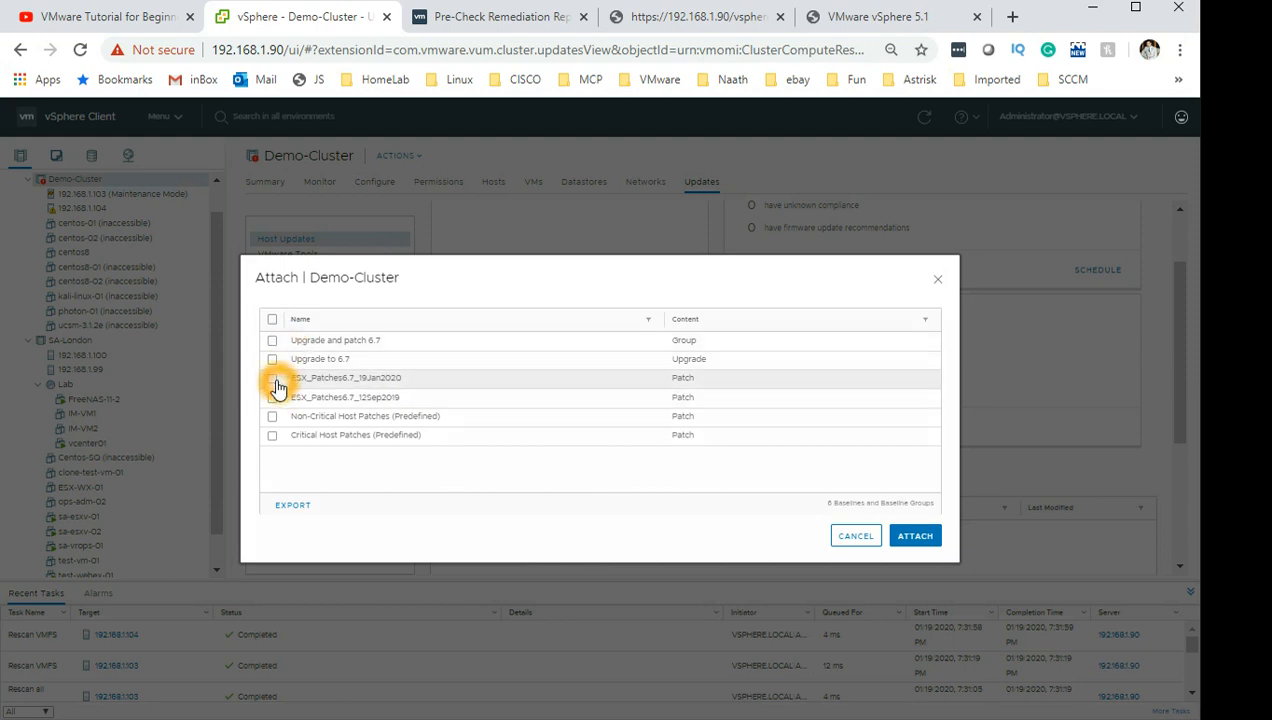
click(275, 379)
click(932, 545)
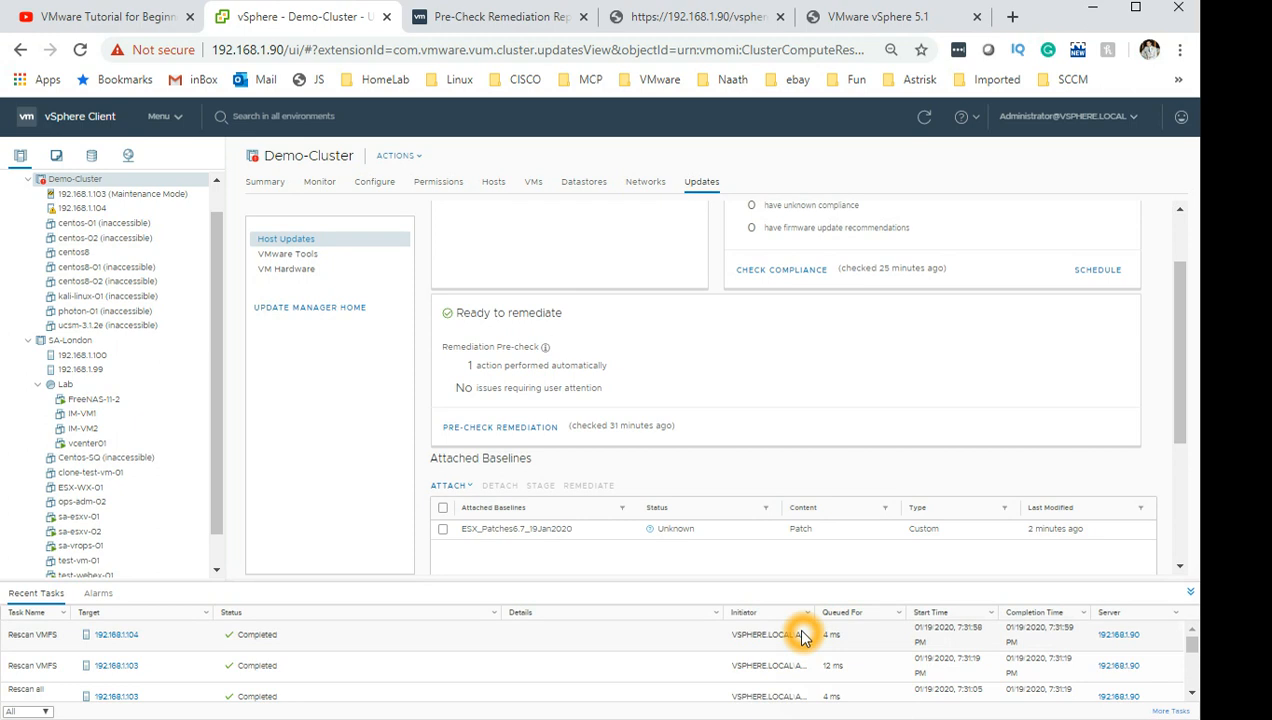
Check the attached baselines and their status on hosts 192.168.1.103 and 192.168.1.104
click(100, 193)
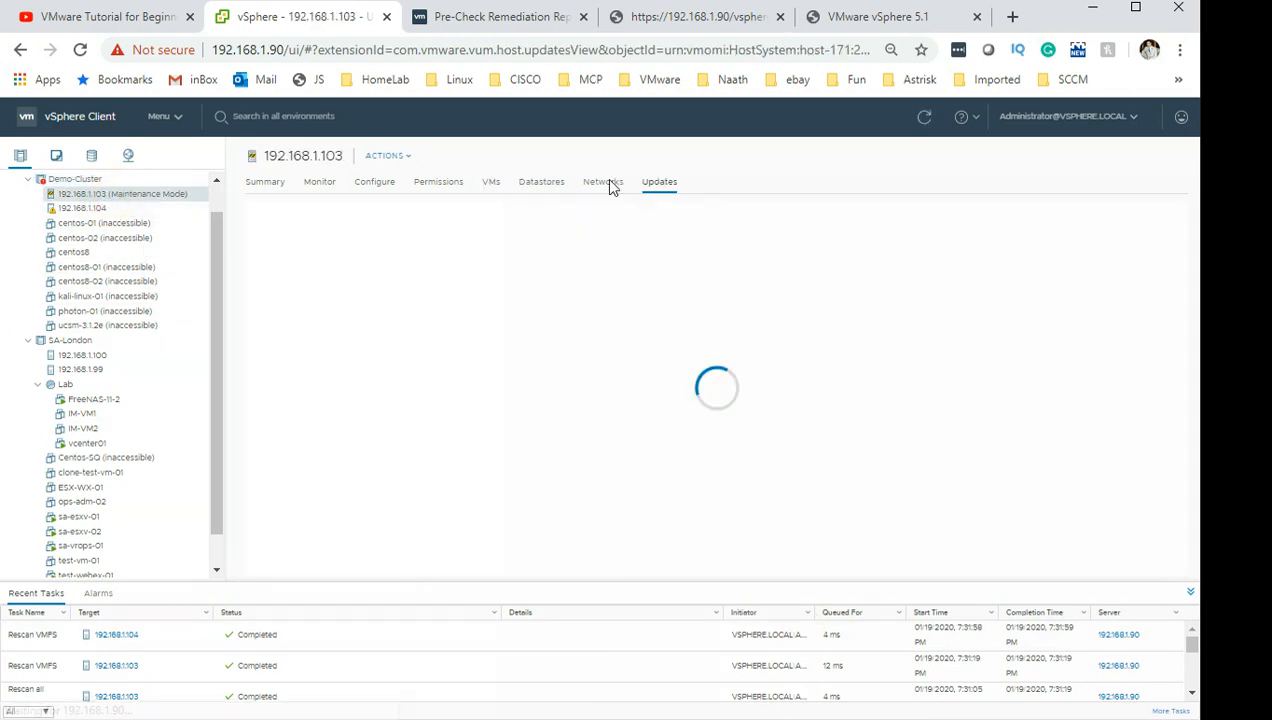
scroll(575, 565, down, 5)
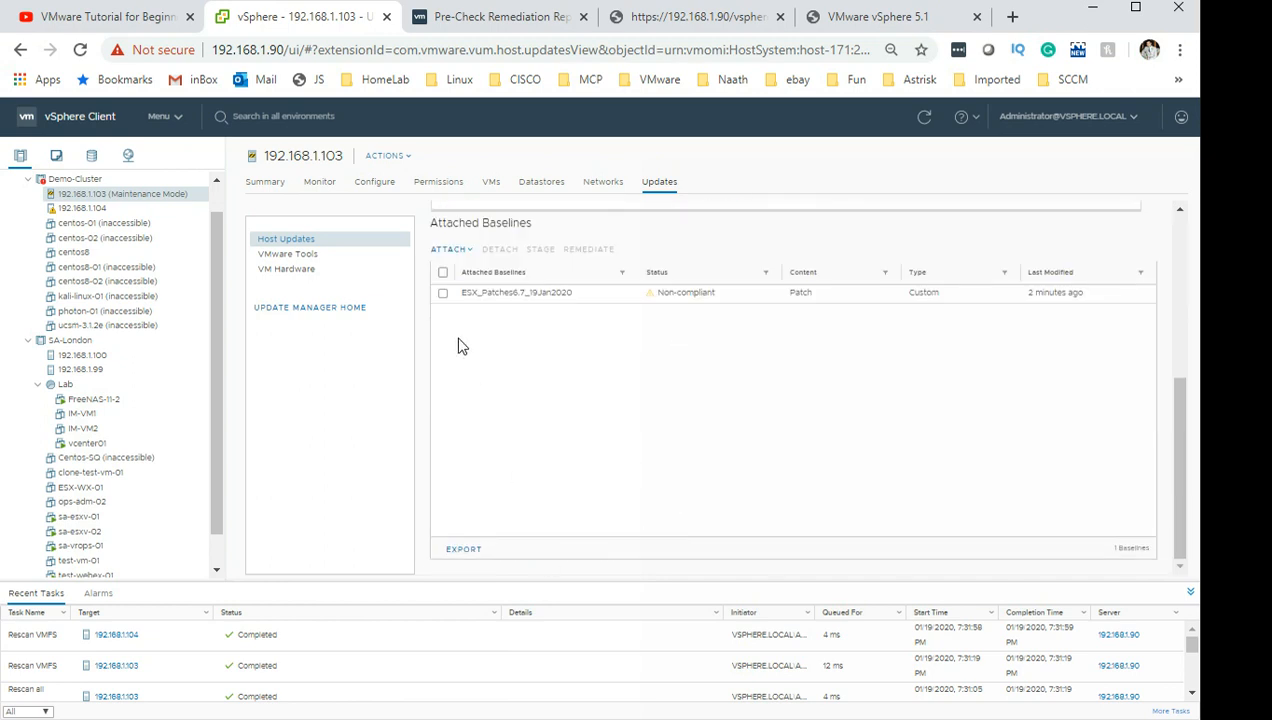
click(96, 207)
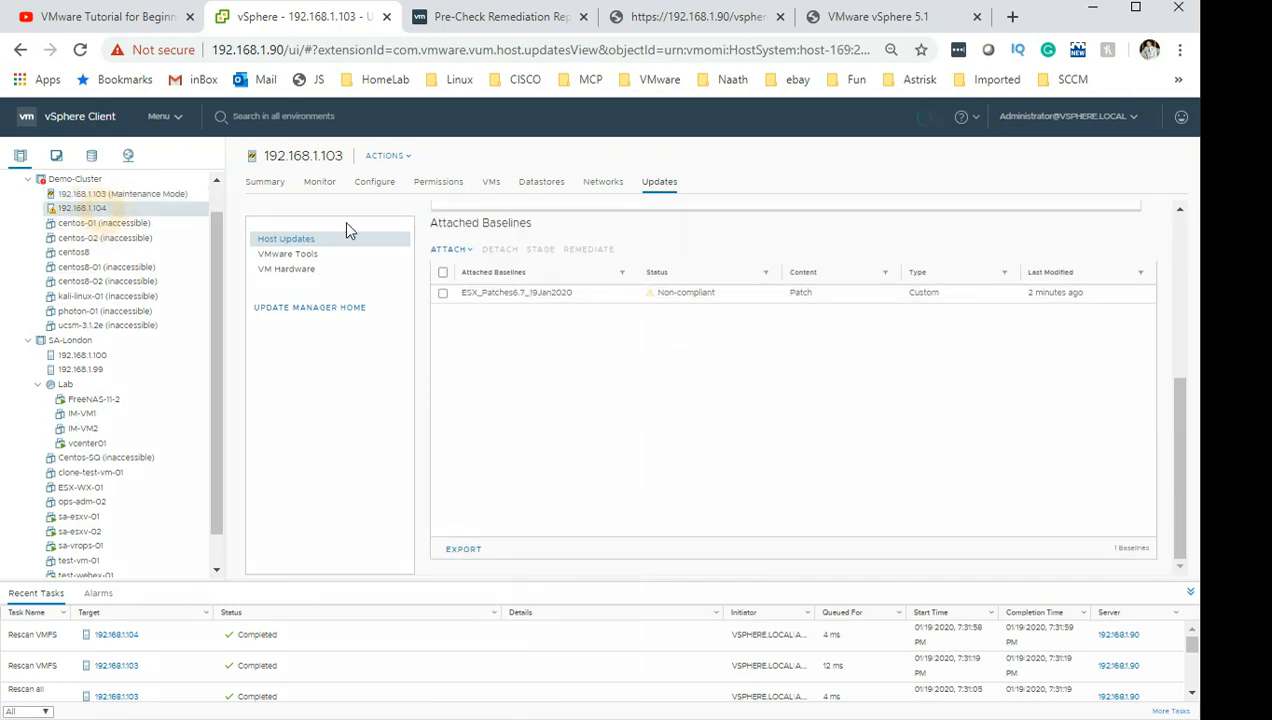
click(659, 181)
scroll(646, 516, down, 5)
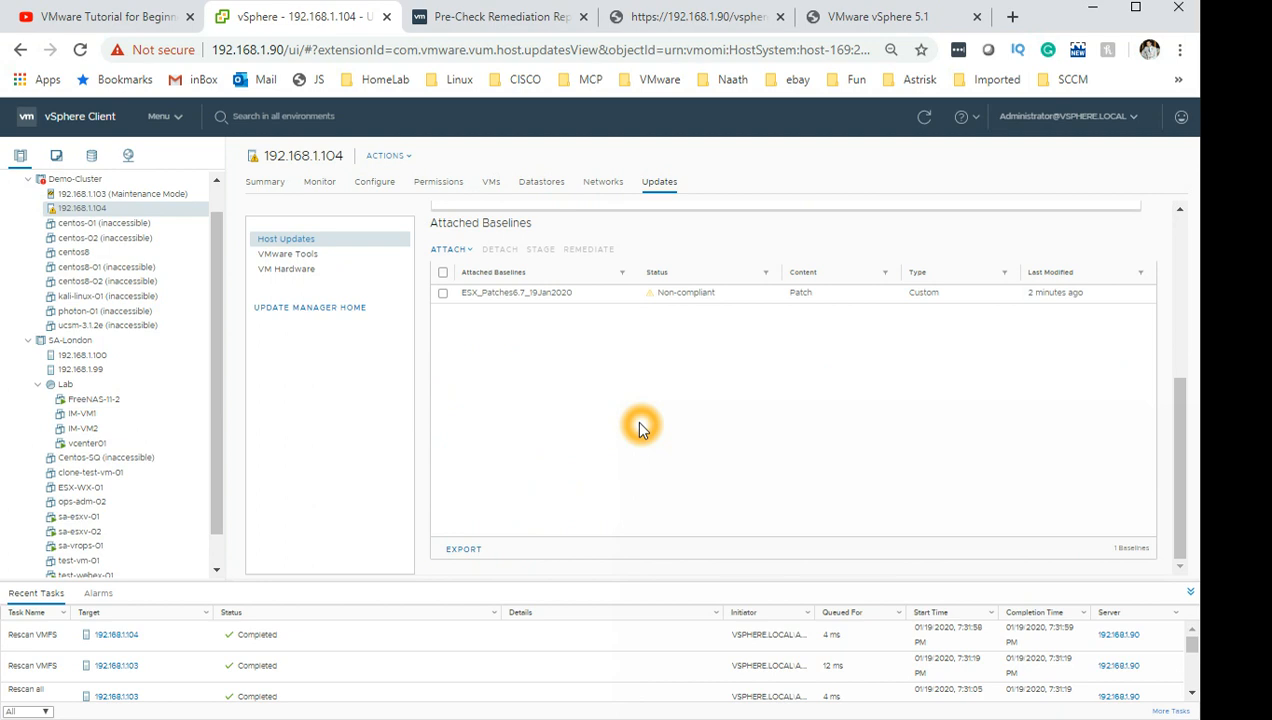
Switch to the PowerPoint slide show, review the Agenda slide's steps for updating the ESXi host, and end the show
key(alt+Tab)
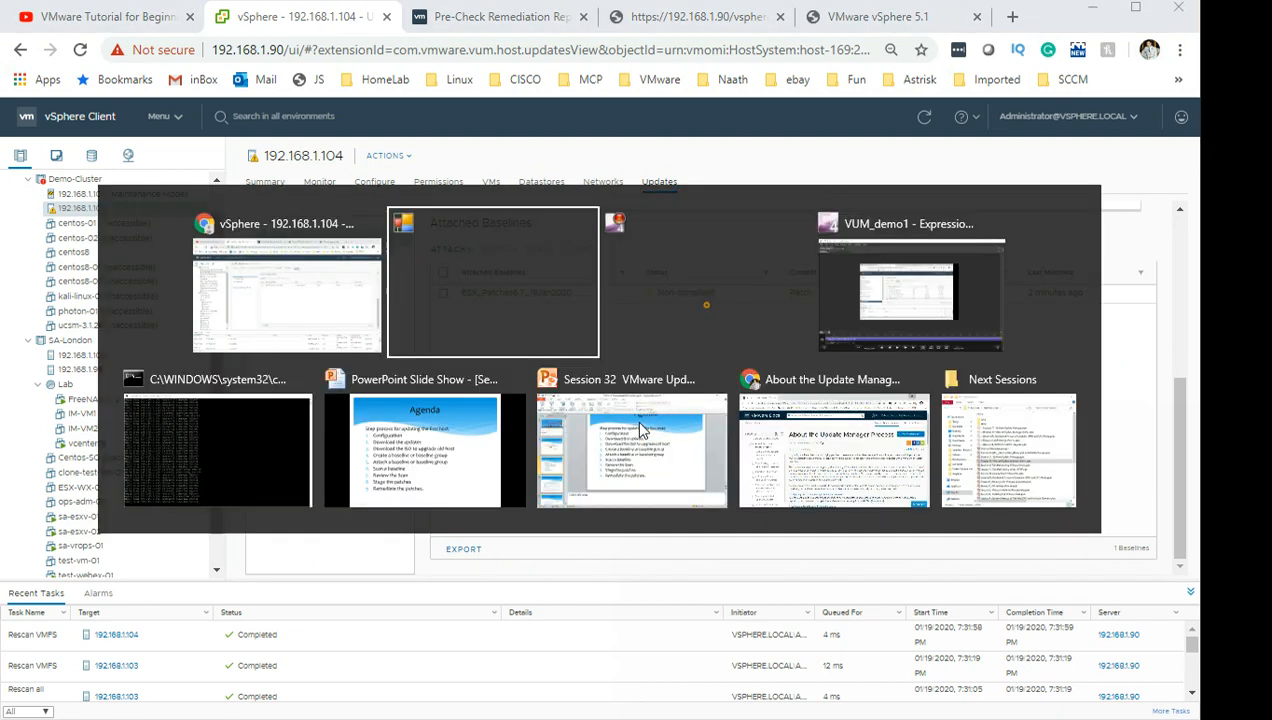
key(alt+Tab)
key(alt+Tab)
key(alt+Tab)
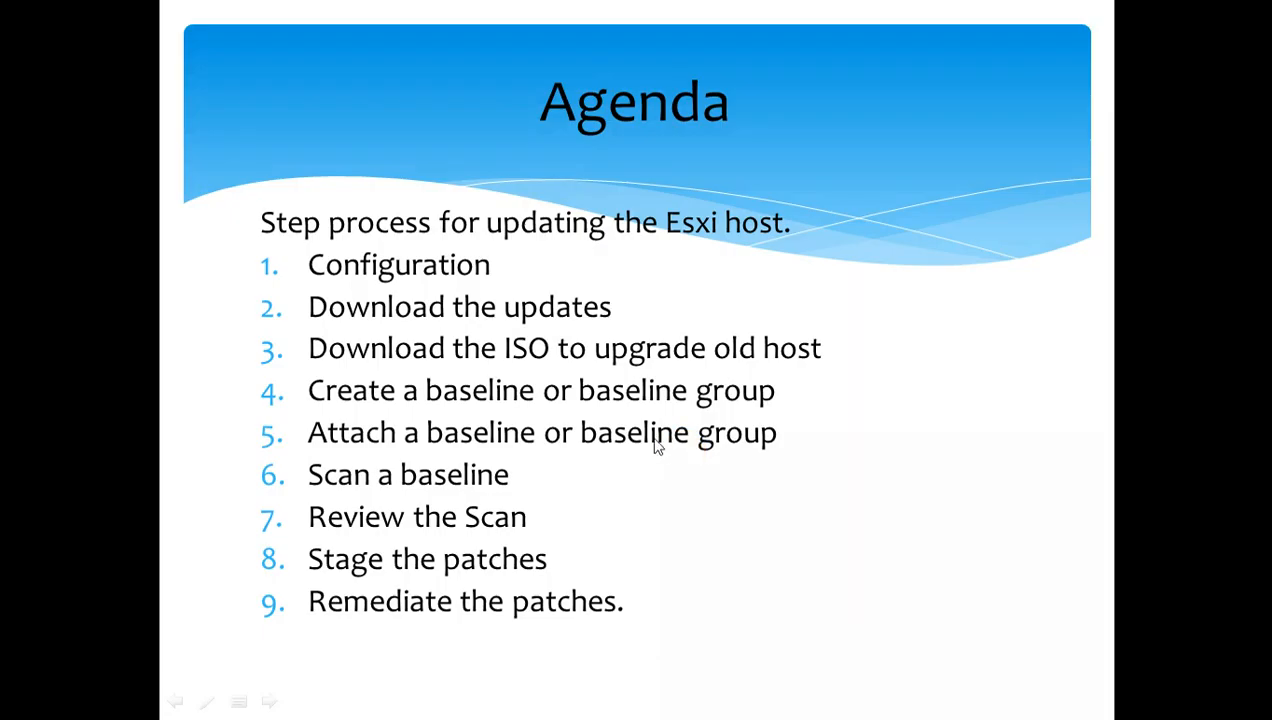
click(655, 443)
click(651, 441)
click(649, 440)
click(648, 440)
click(648, 438)
click(648, 437)
key(Escape)
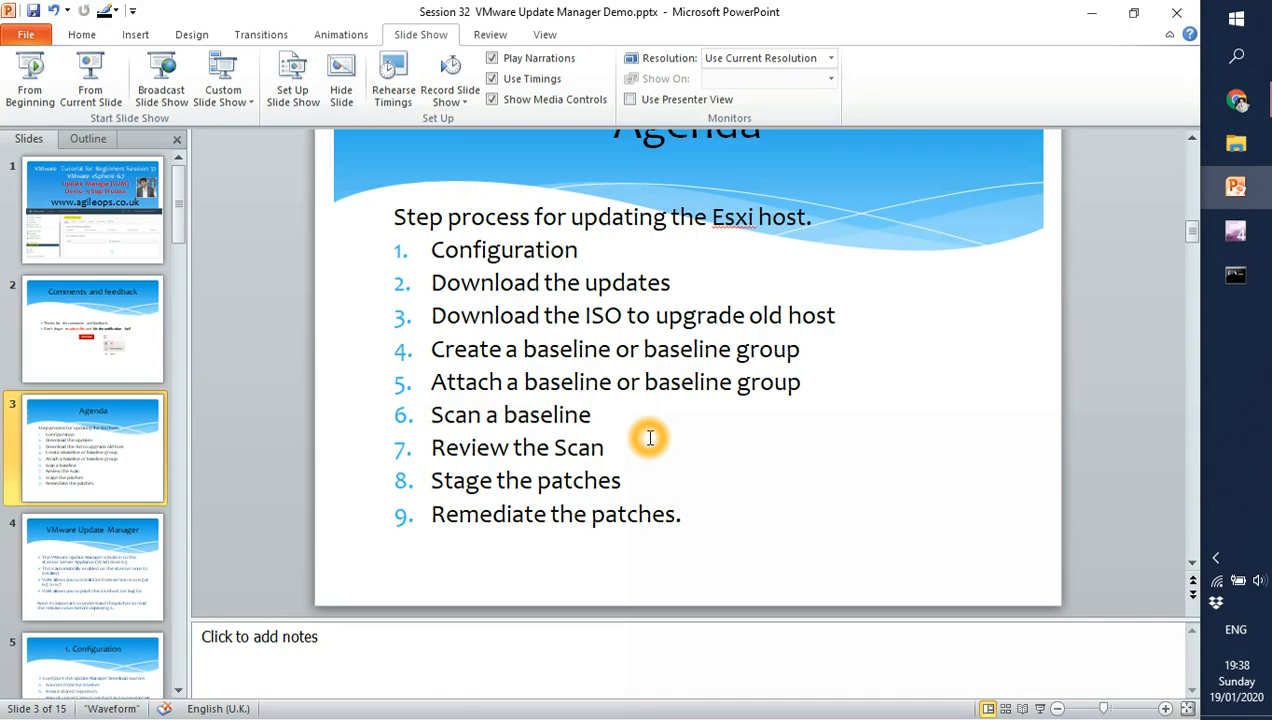